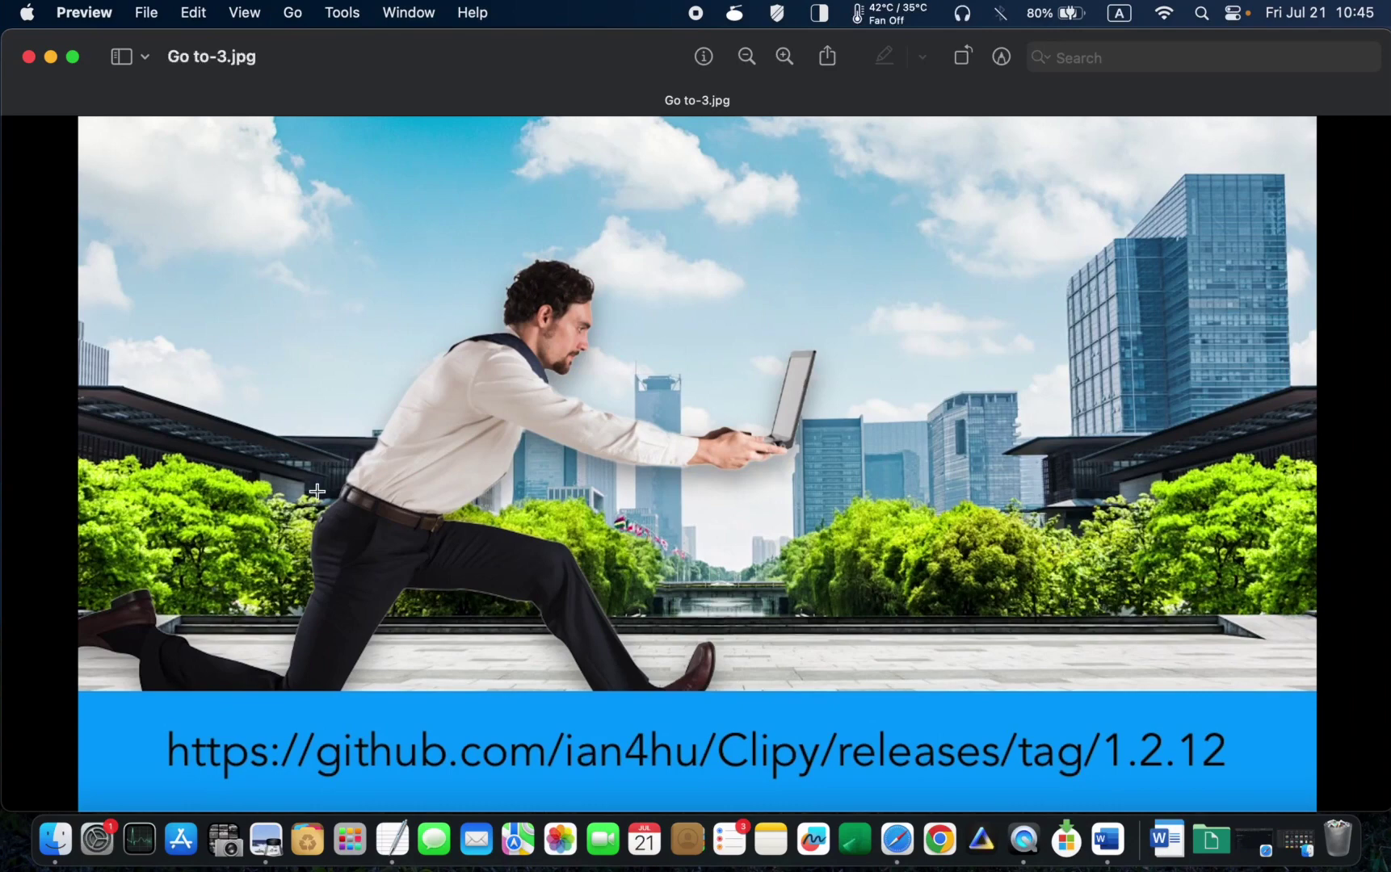
- Download Clipy.app.zip from the Clipy 1.2.12 GitHub release assets, allowing downloads from github.com
{"action": "mouse_move", "coordinate": [332, 770]}
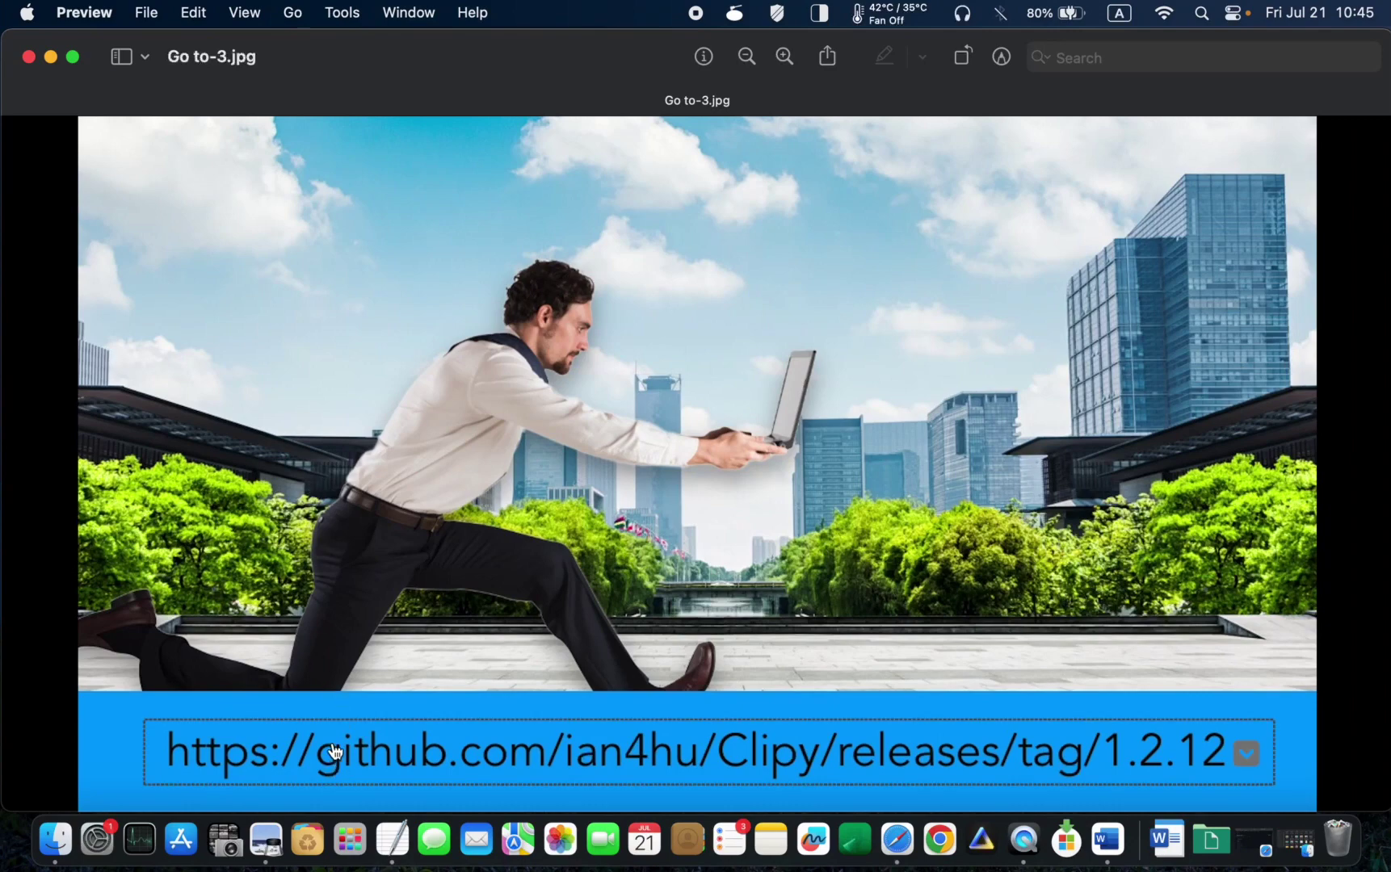
{"action": "left_click", "coordinate": [1256, 841]}
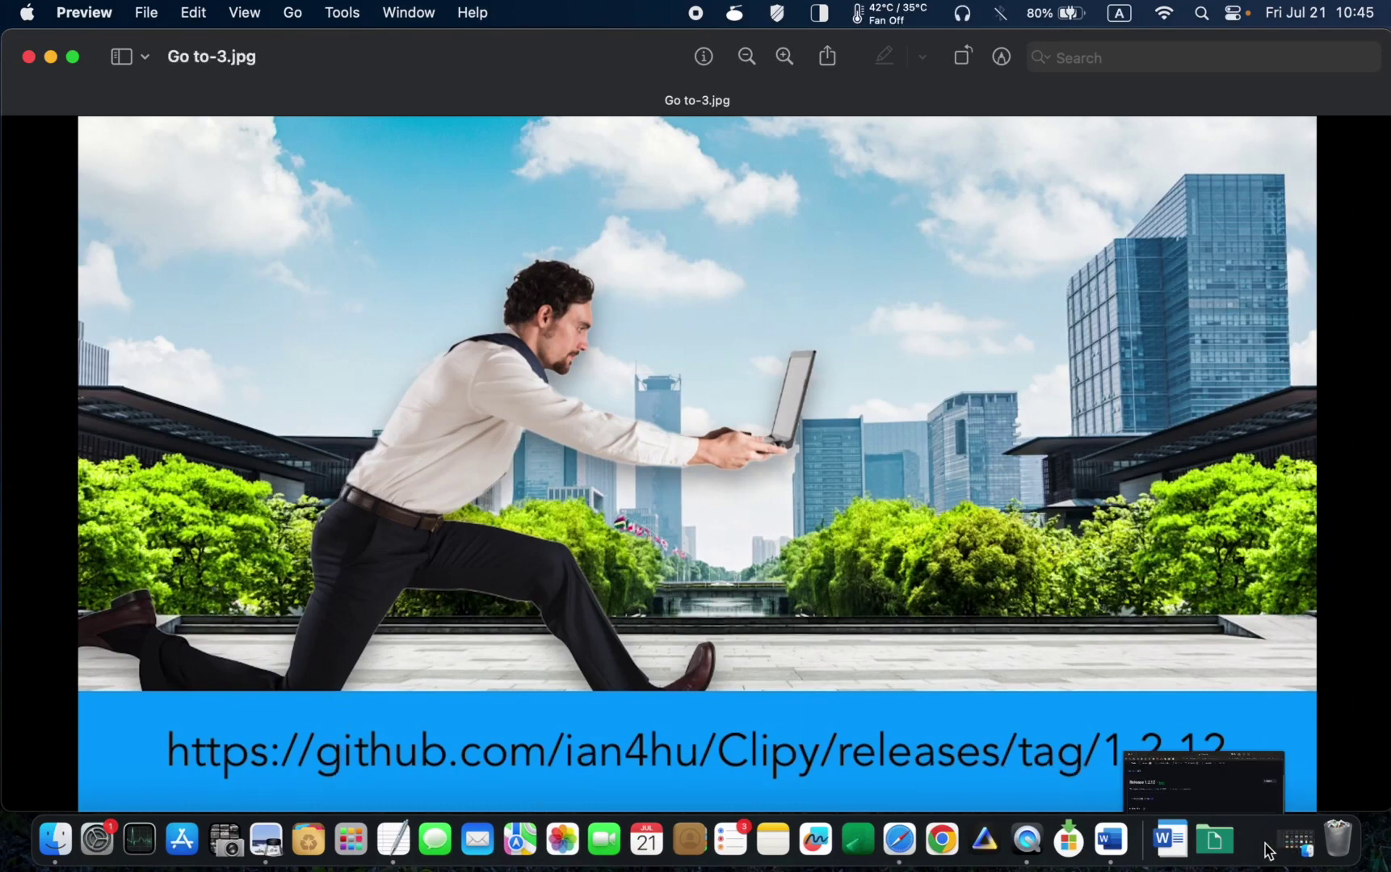
{"action": "scroll", "coordinate": [434, 471], "scroll_direction": "down", "scroll_amount": 3}
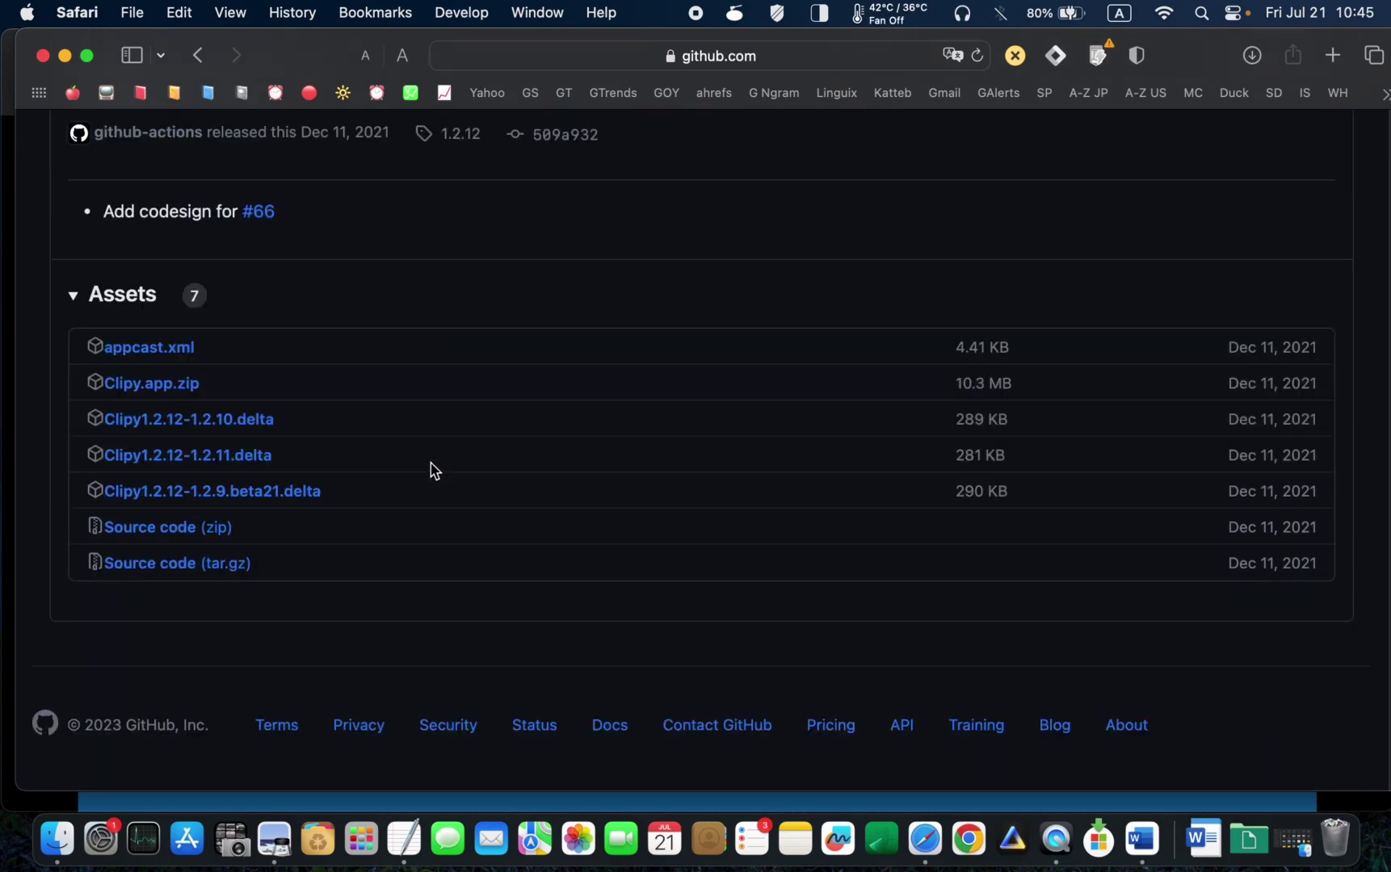
{"action": "left_click", "coordinate": [145, 390]}
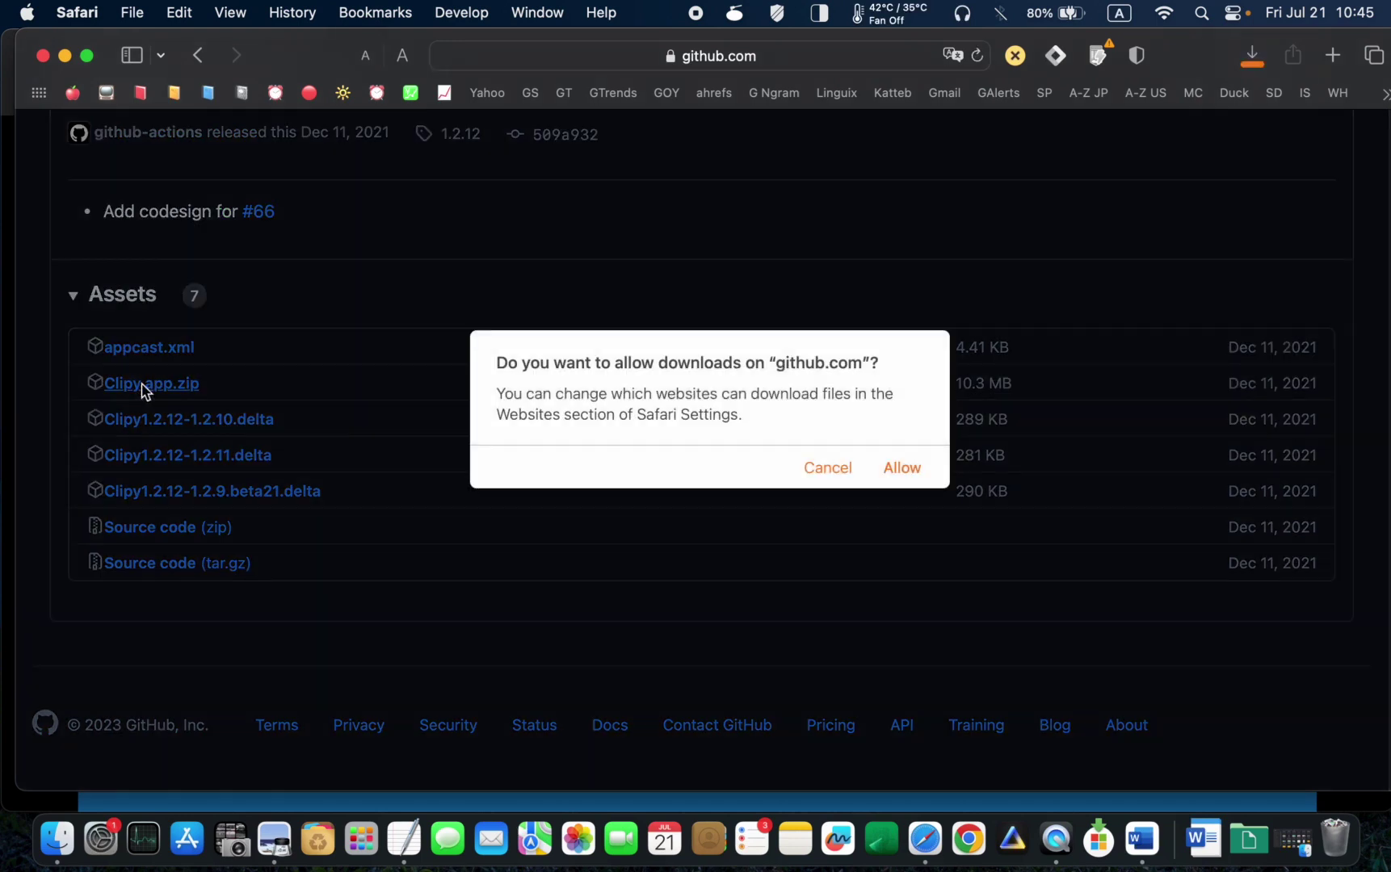
{"action": "left_click", "coordinate": [903, 471]}
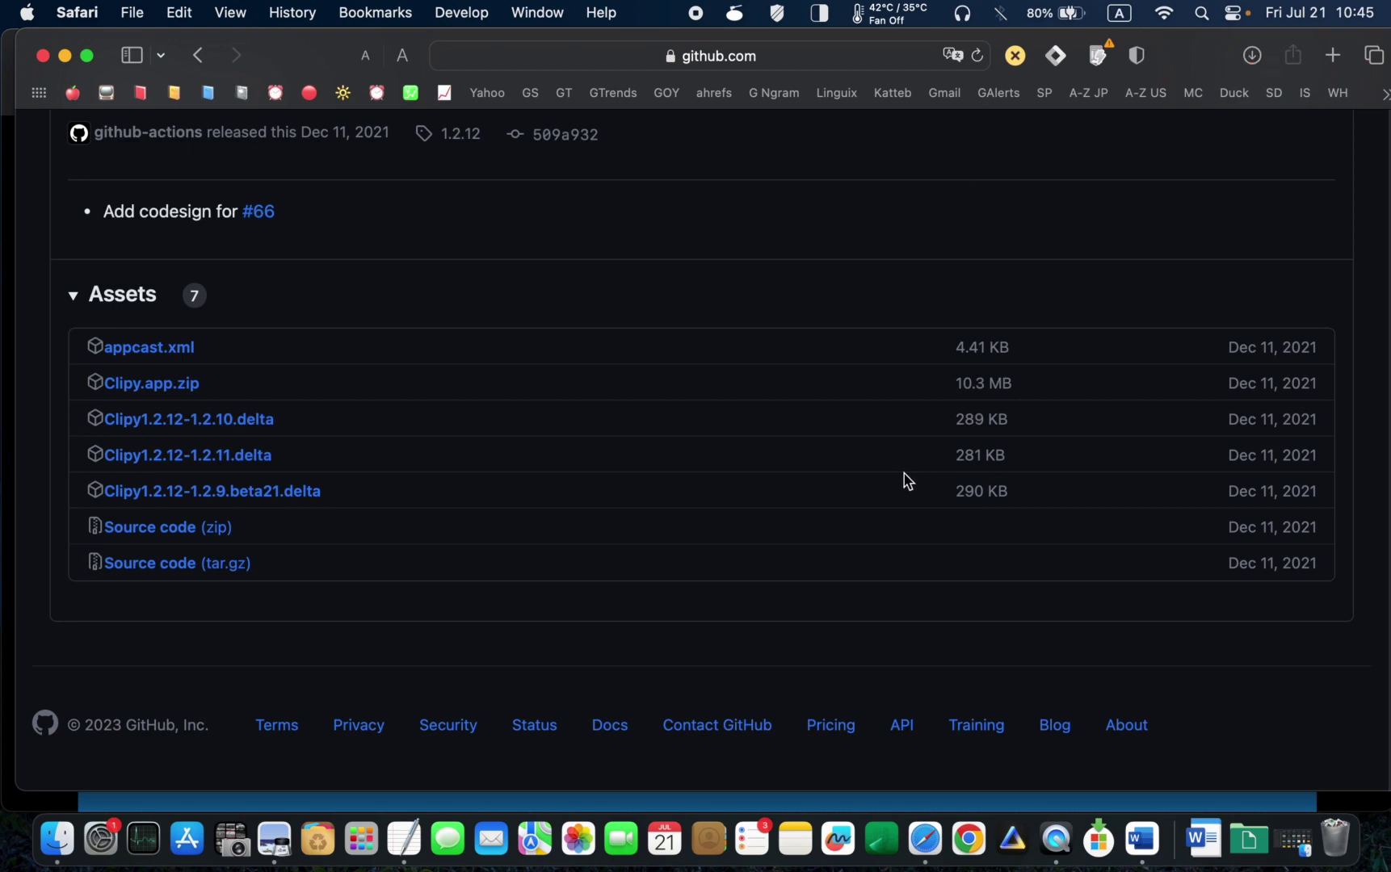
- Close the Safari and Preview windows, then extract Clipy.app.zip on the desktop
{"action": "left_click", "coordinate": [44, 56]}
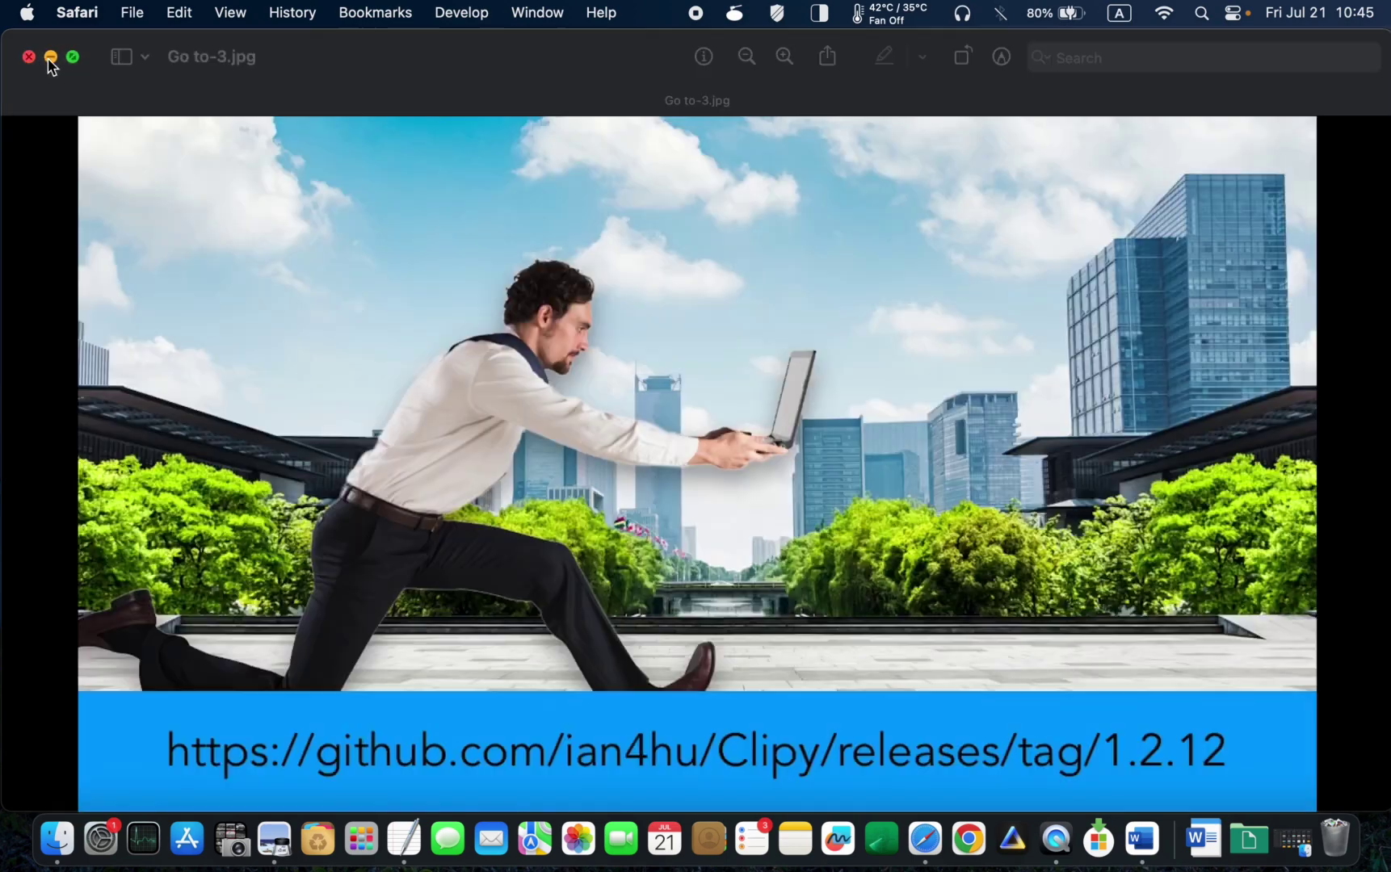
{"action": "left_click", "coordinate": [28, 56]}
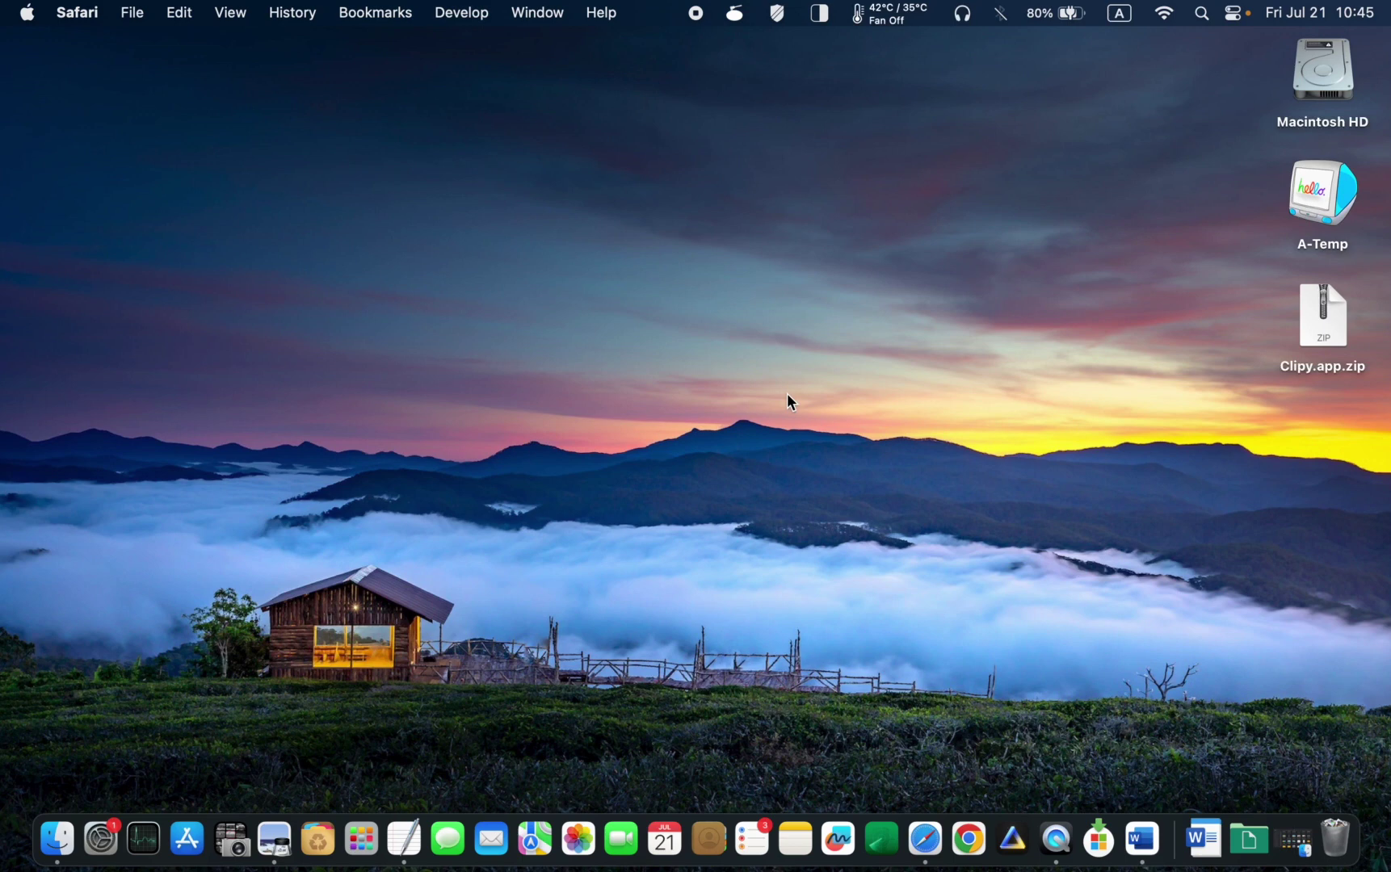
{"action": "double_click", "coordinate": [1338, 339]}
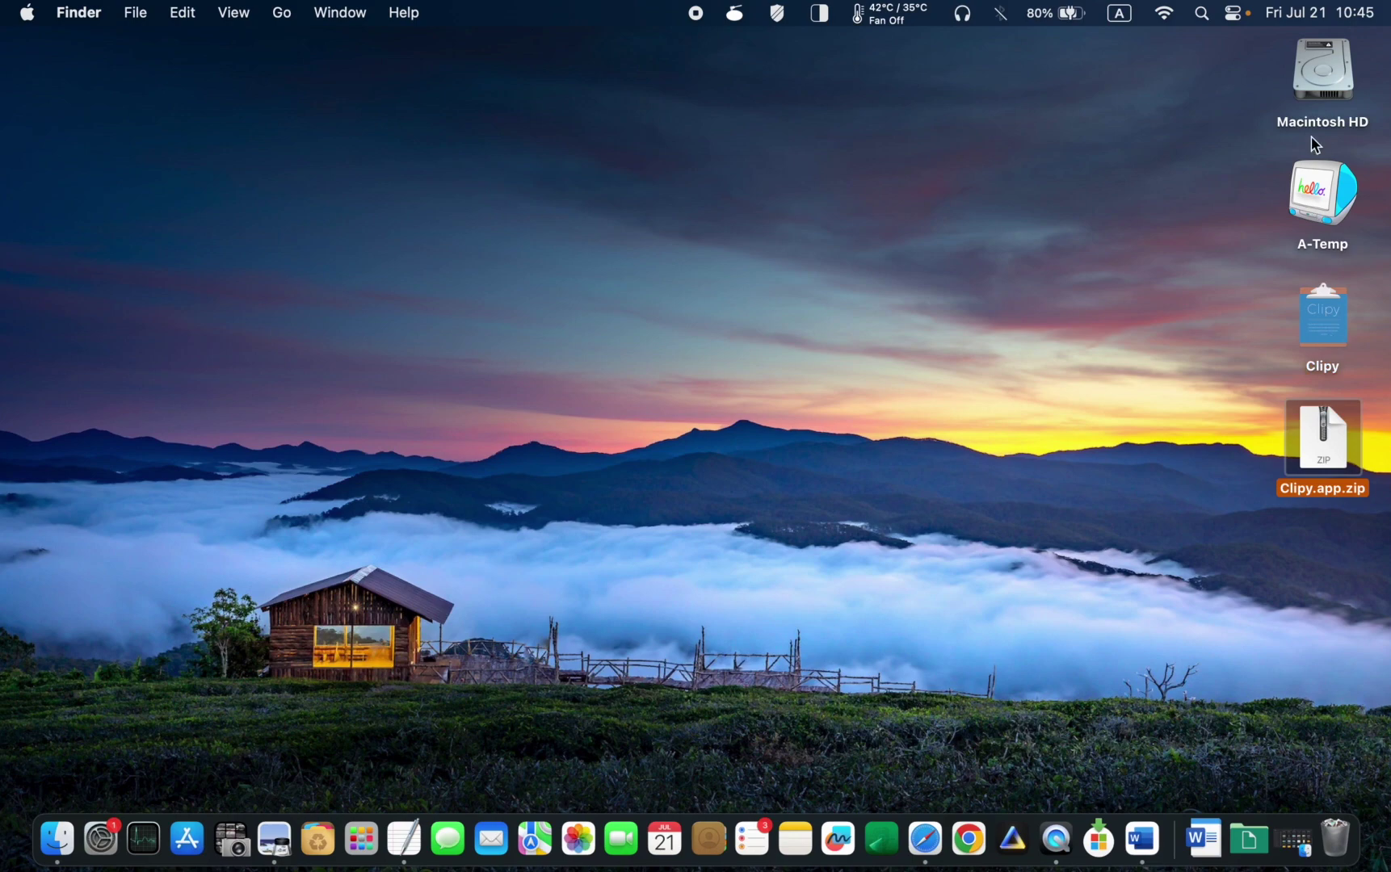
- Move Clipy into Macintosh HD's Applications folder, try launching it, and dismiss the Gatekeeper warning
{"action": "left_click", "coordinate": [1322, 91]}
{"action": "double_click", "coordinate": [1322, 91]}
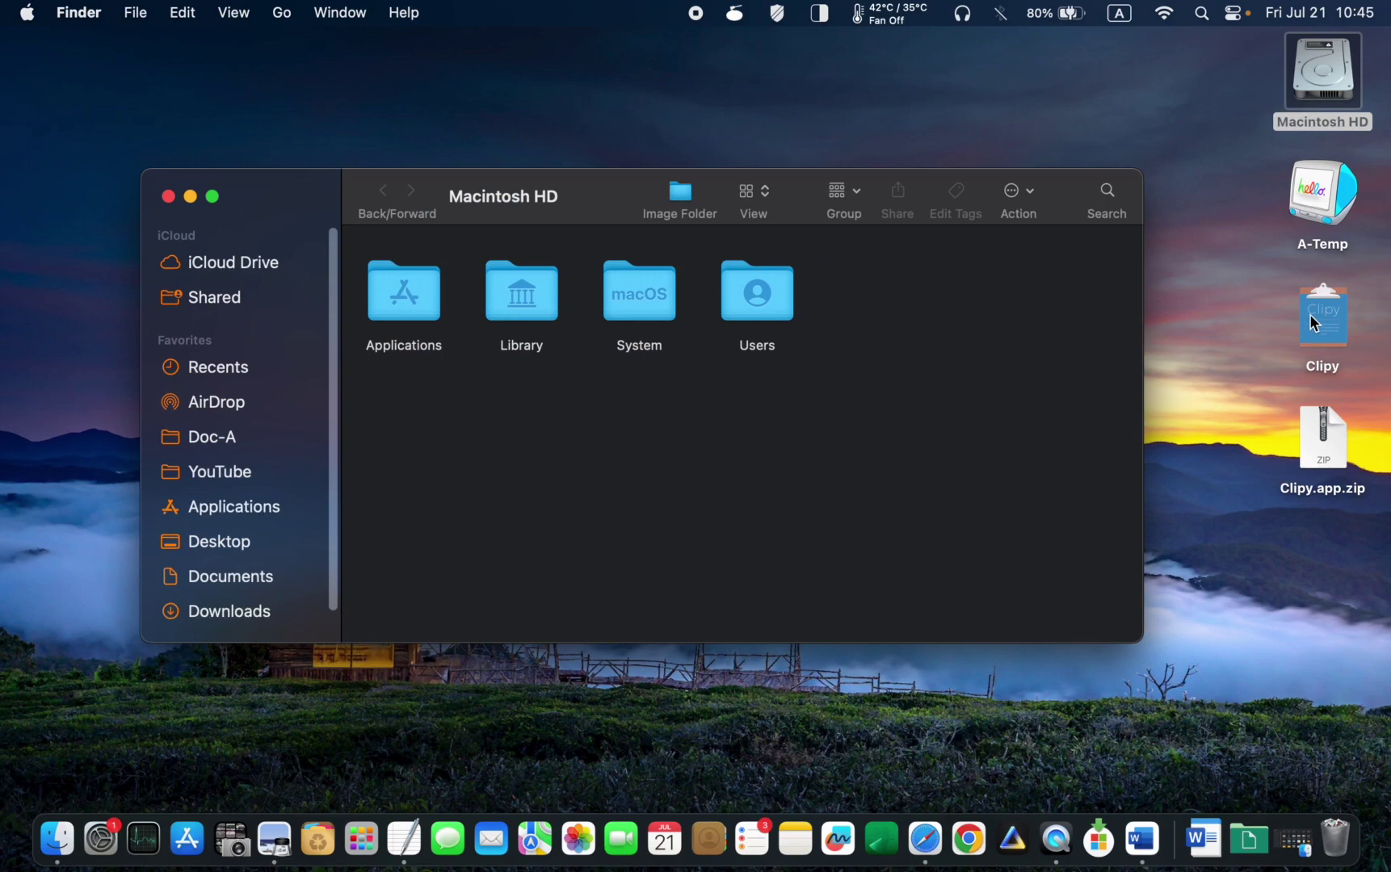
{"action": "left_click_drag", "start_coordinate": [1310, 324], "coordinate": [387, 301]}
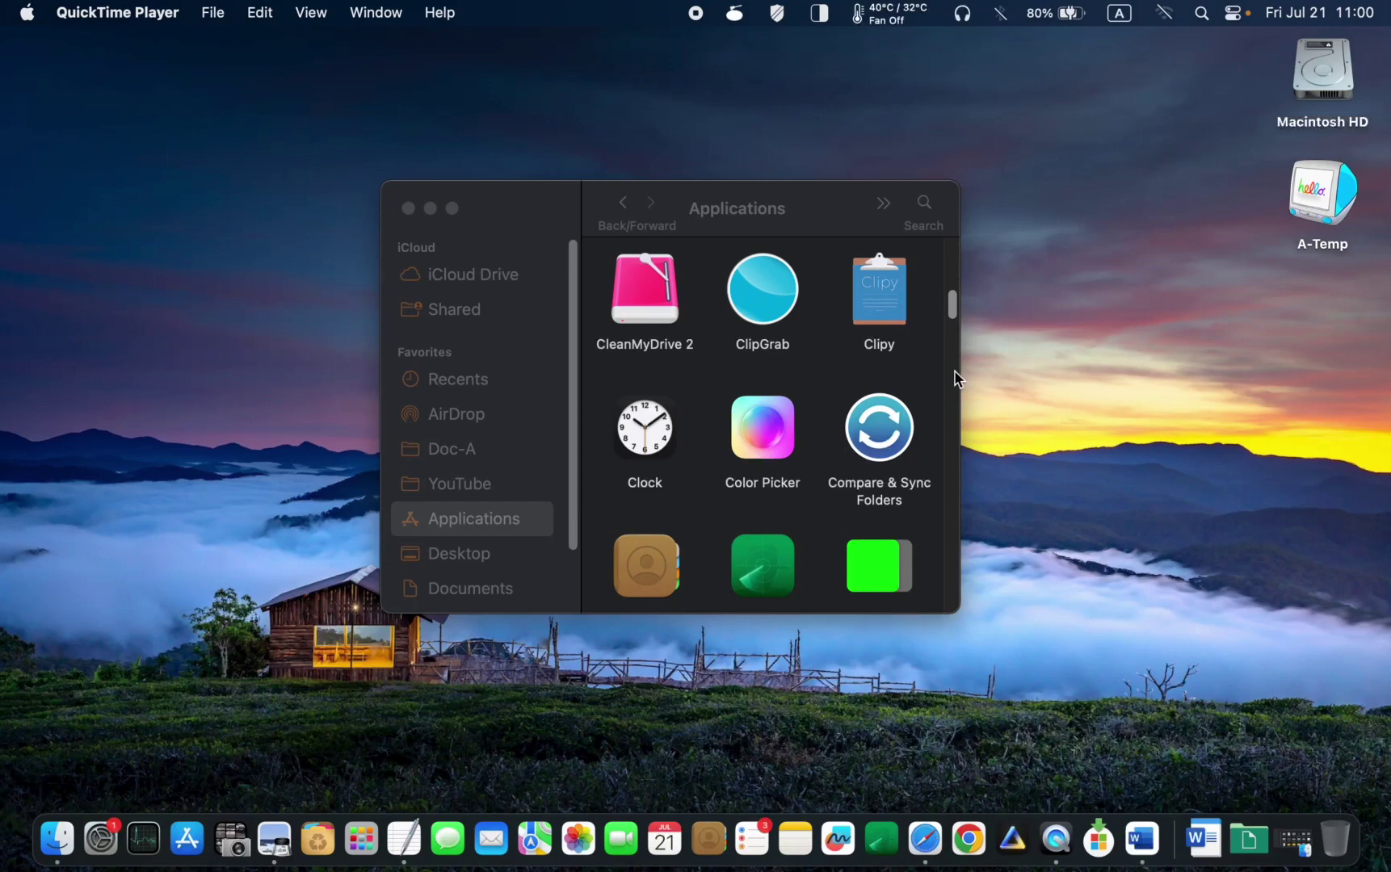
{"action": "double_click", "coordinate": [869, 316]}
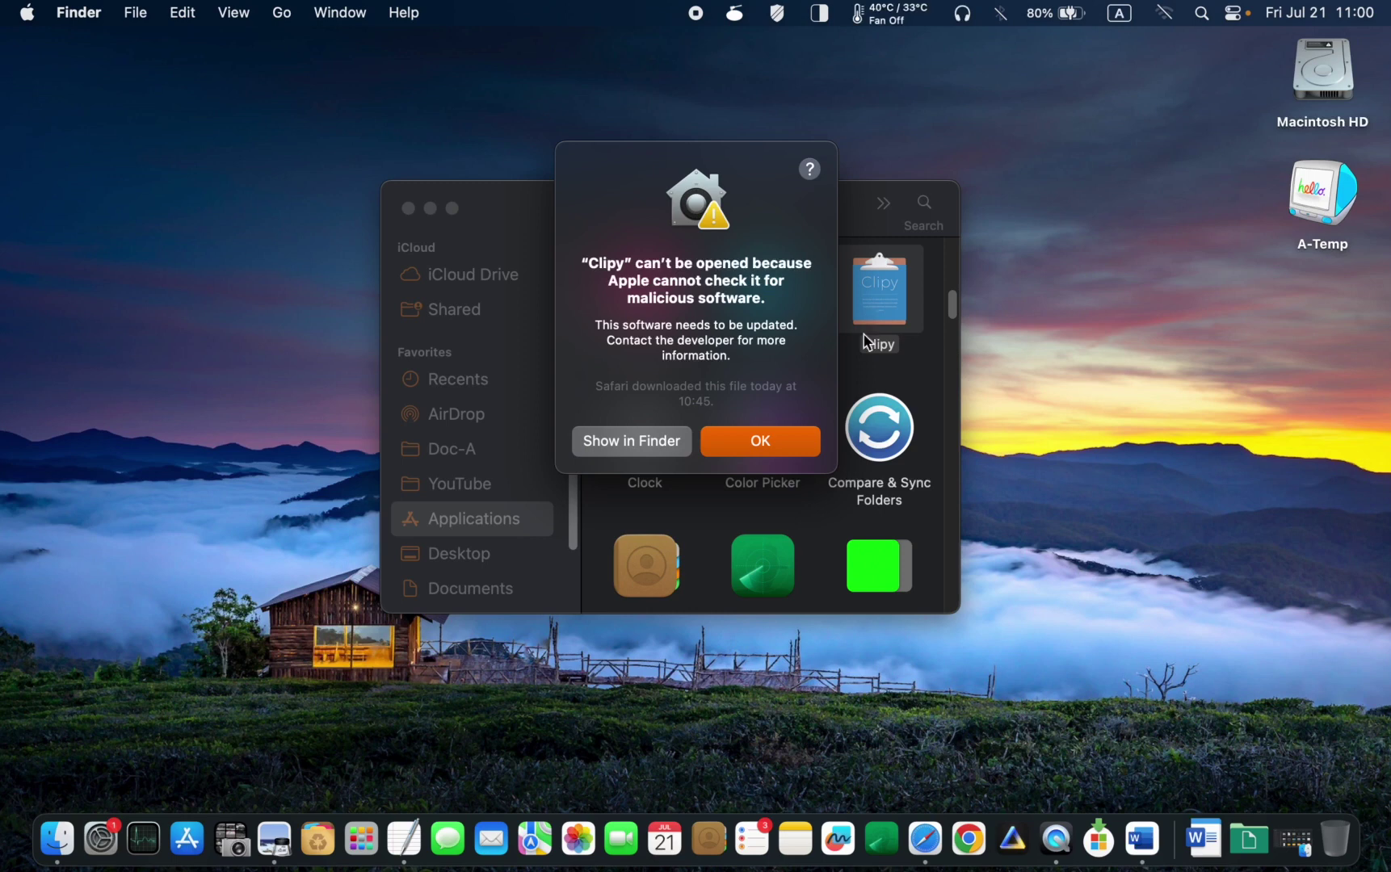
{"action": "left_click", "coordinate": [788, 457]}
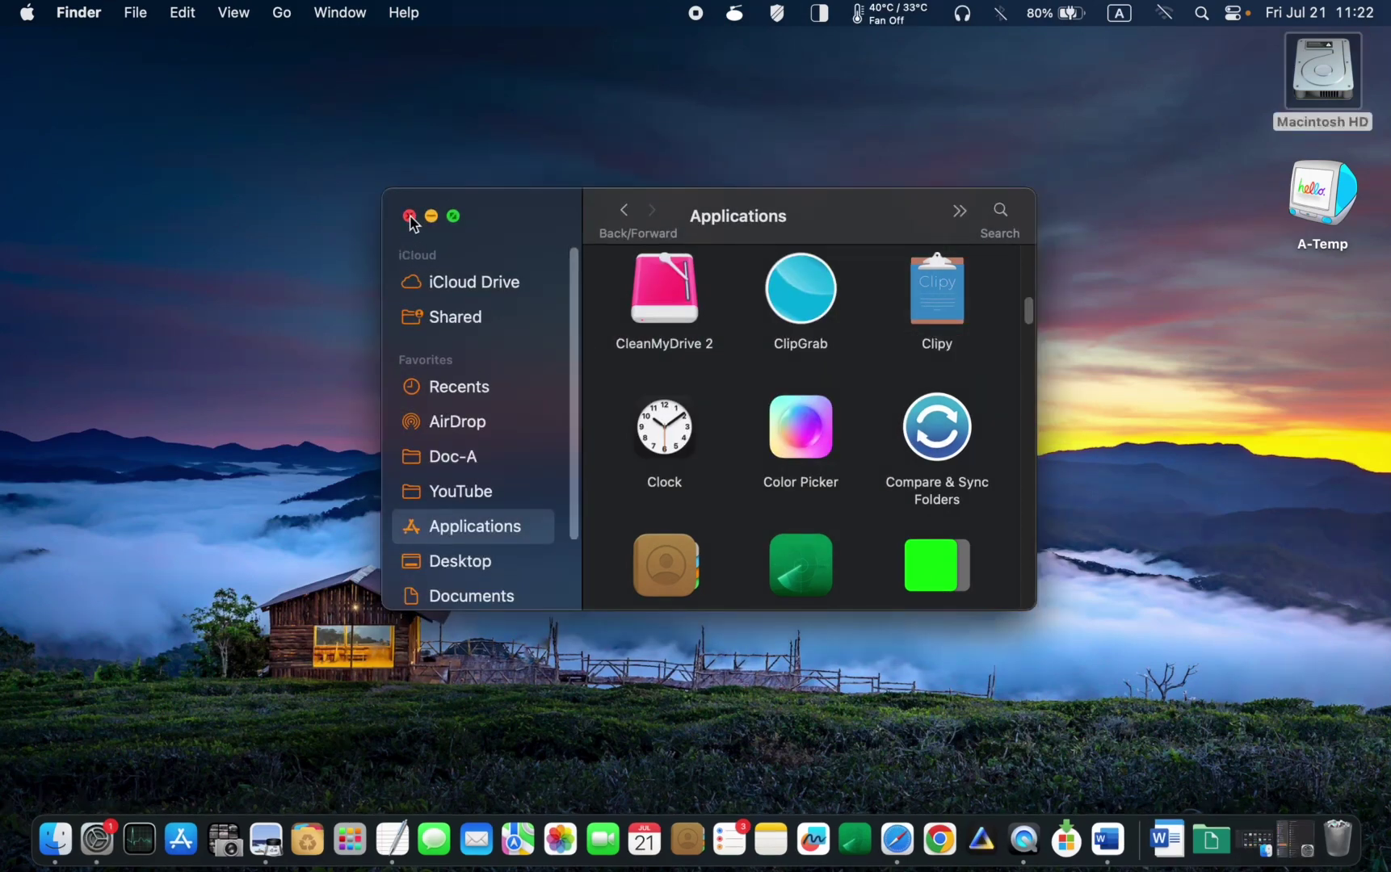
- Close the Applications window and scroll down to Privacy & Security in System Settings to approve Clipy
{"action": "key", "text": "super+w"}
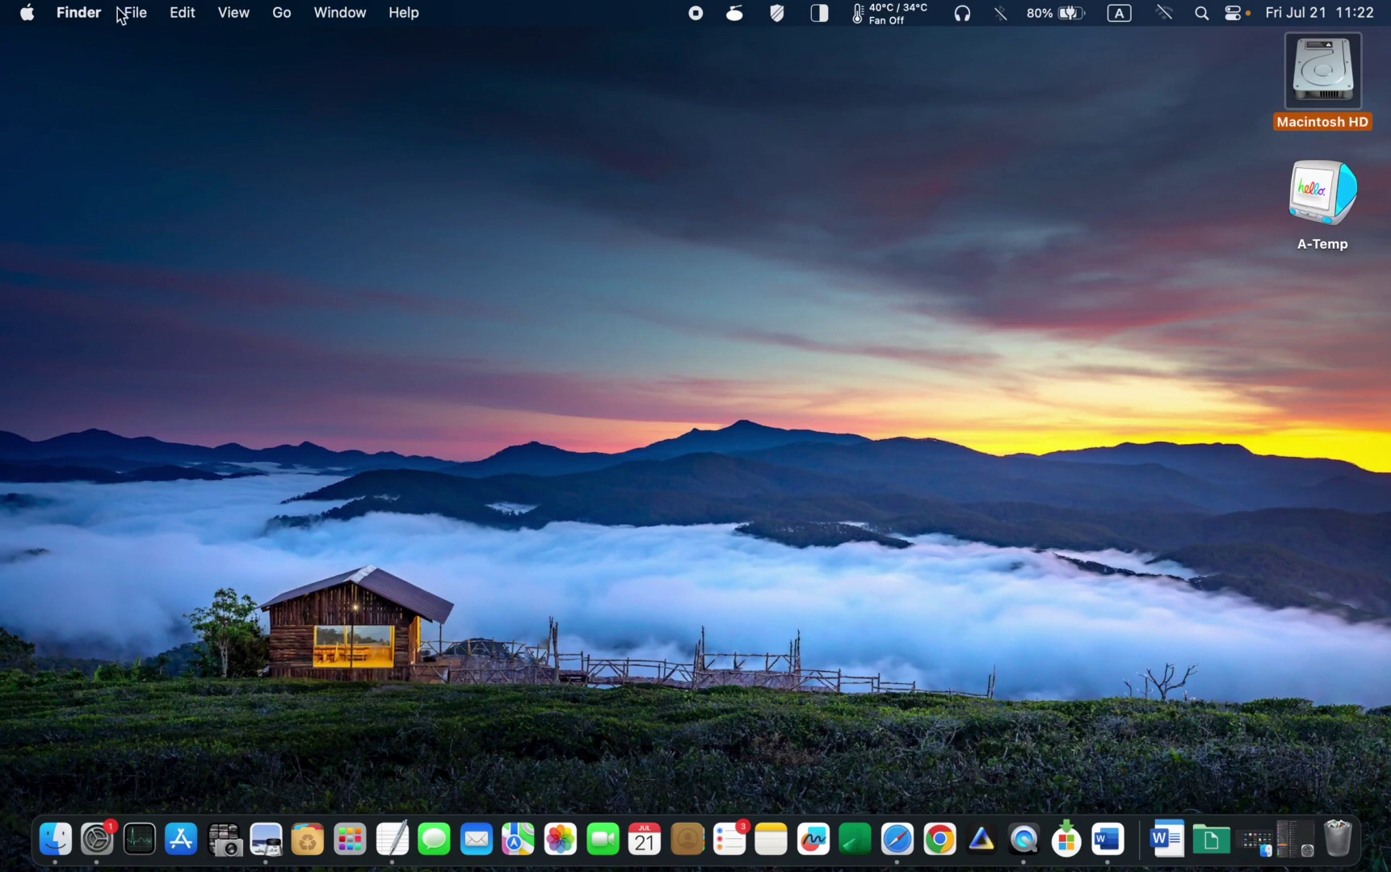
{"action": "left_click", "coordinate": [30, 12]}
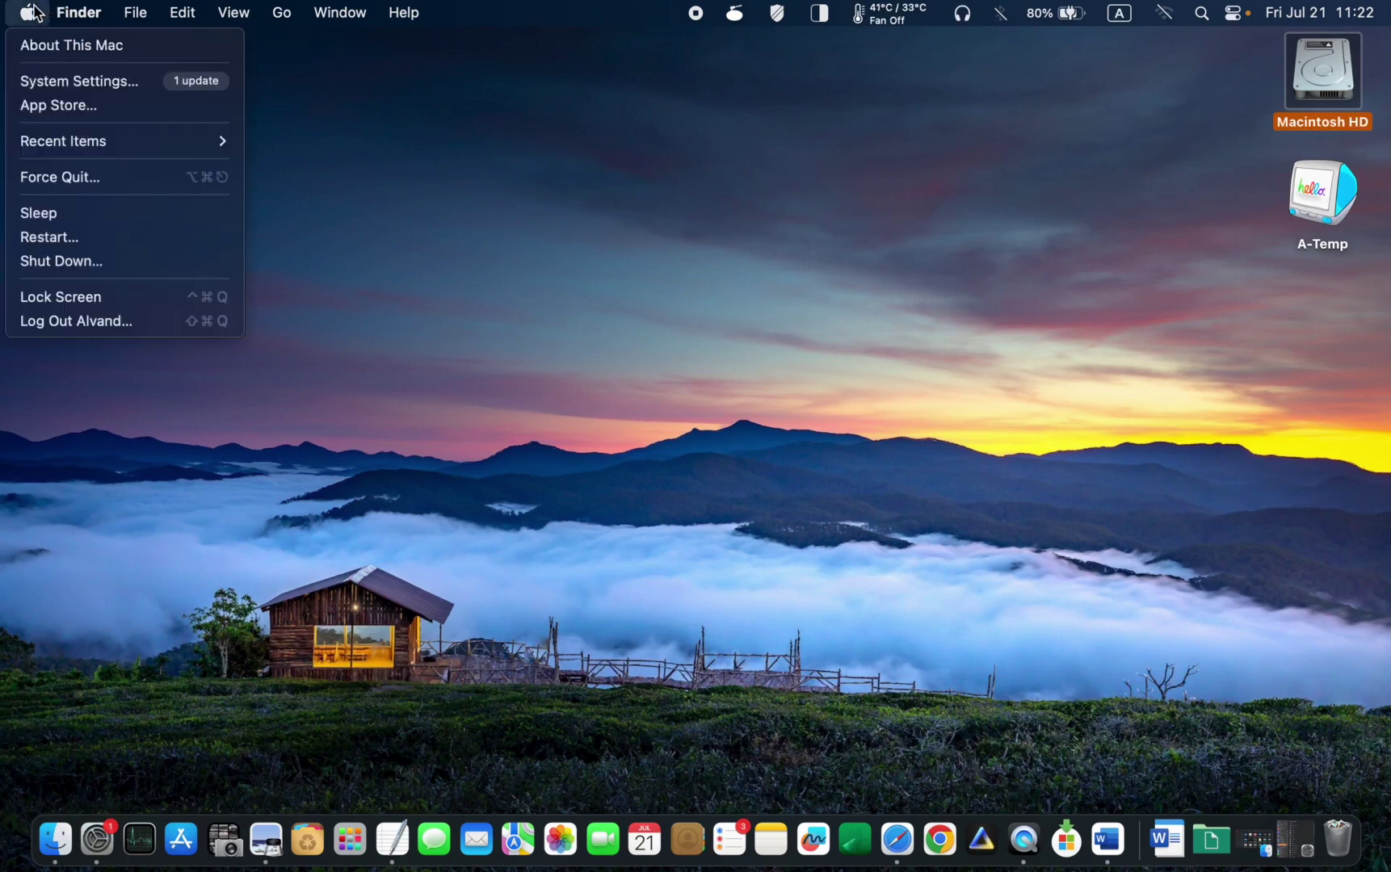
{"action": "left_click", "coordinate": [42, 96]}
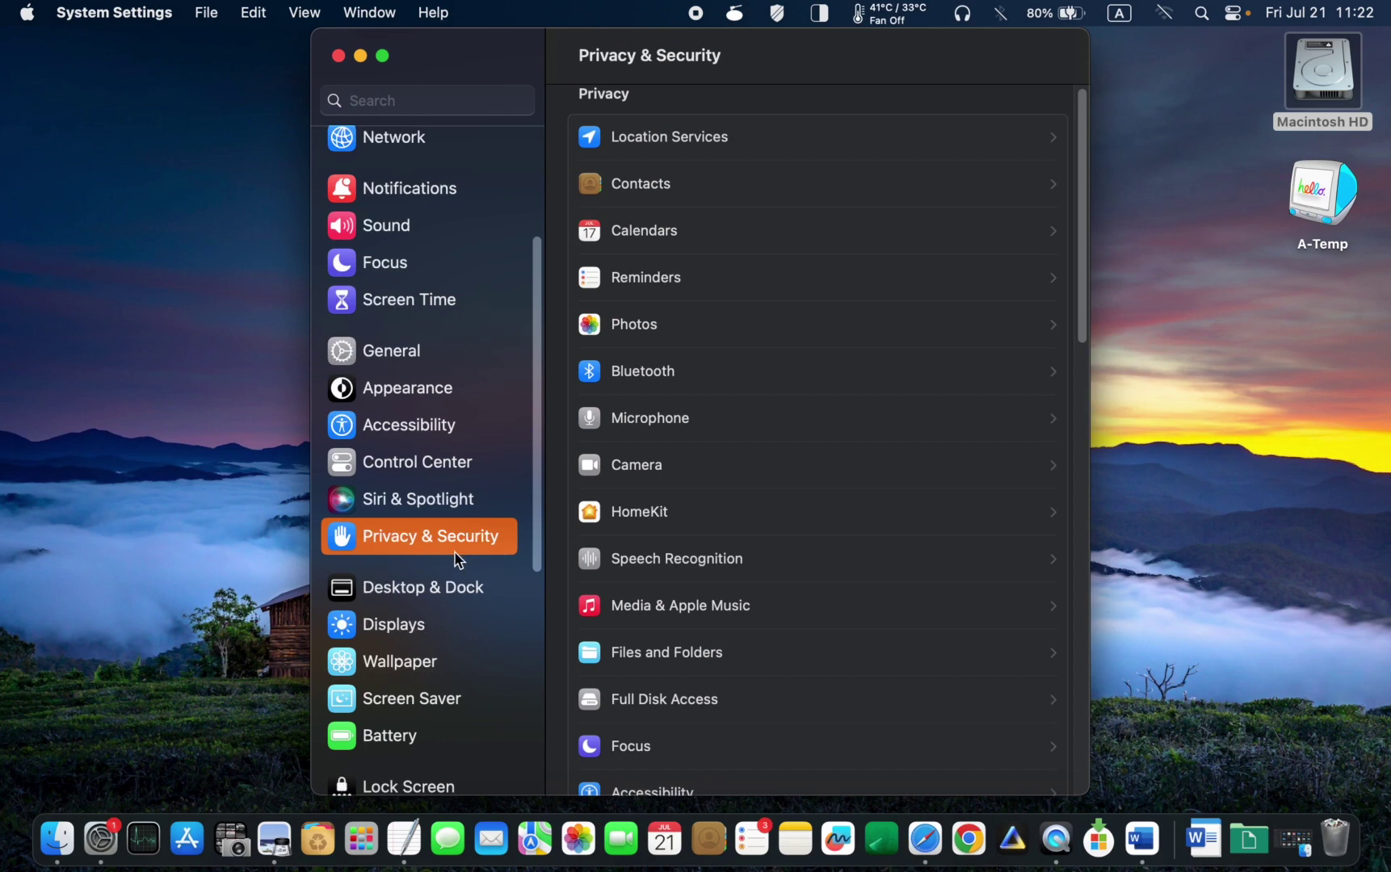
{"action": "scroll", "coordinate": [875, 562], "scroll_direction": "down", "scroll_amount": 4}
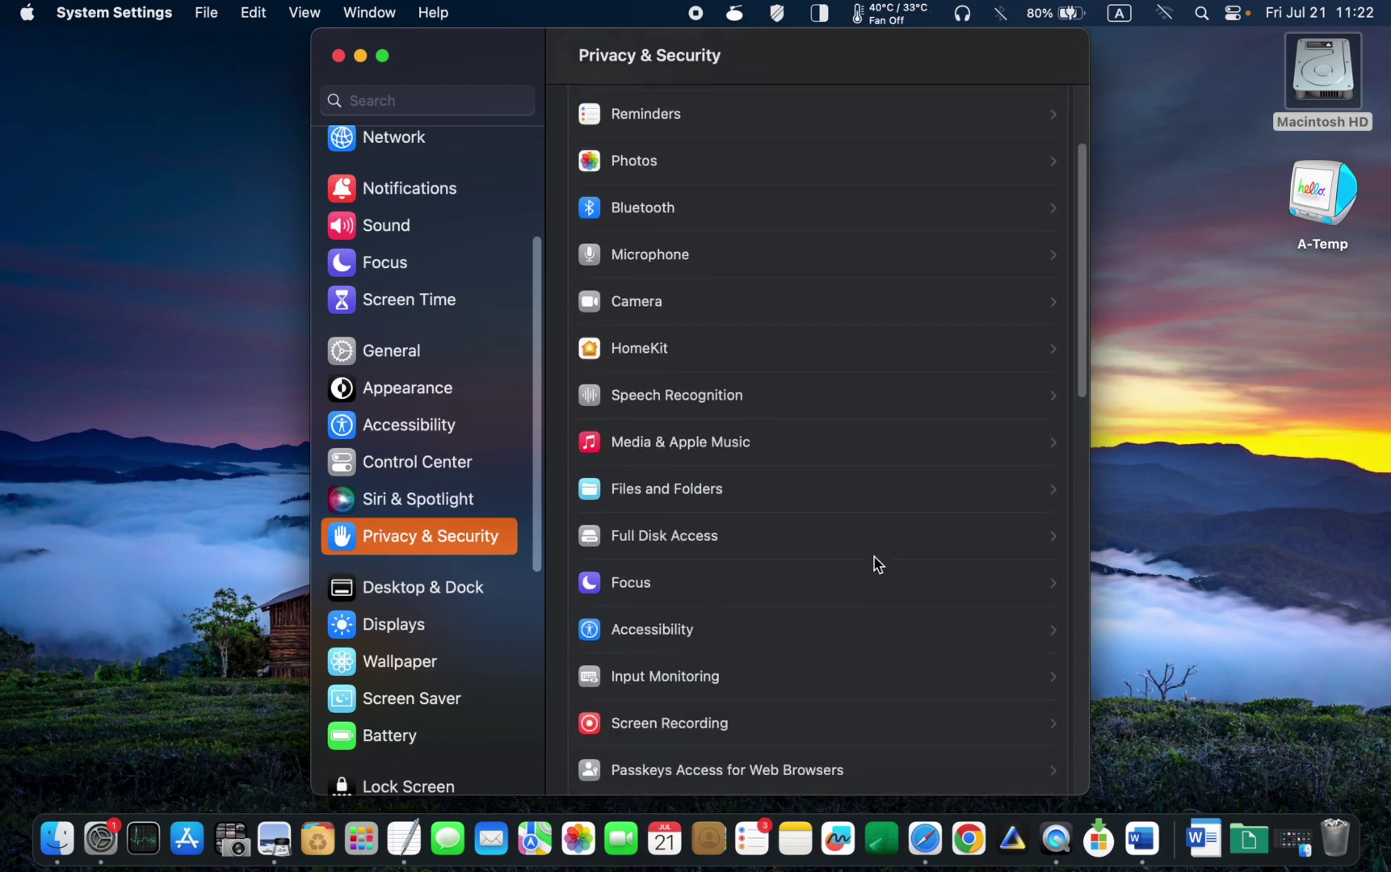
{"action": "scroll", "coordinate": [877, 563], "scroll_direction": "down", "scroll_amount": 7}
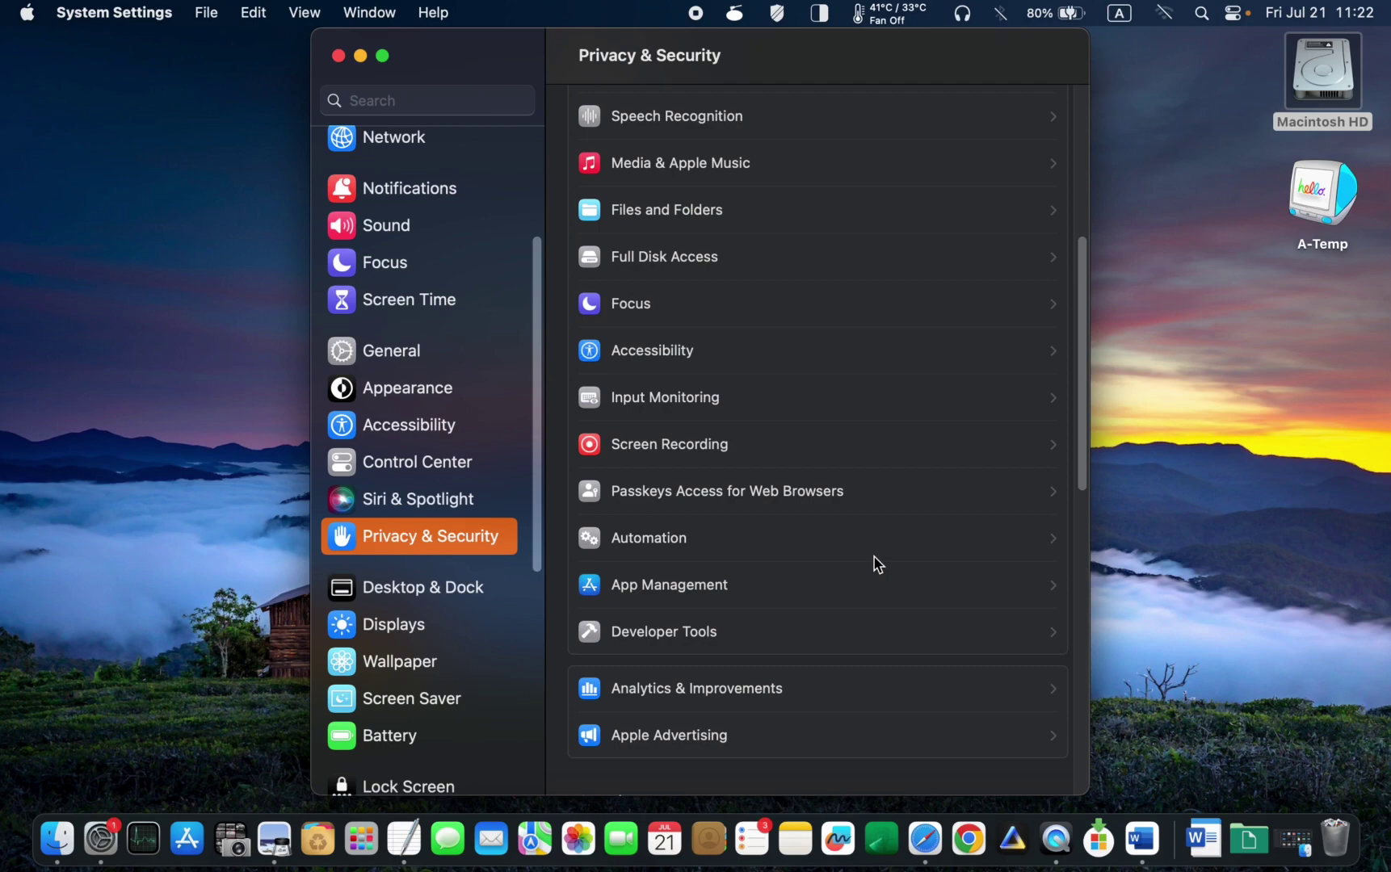
{"action": "scroll", "coordinate": [877, 563], "scroll_direction": "down", "scroll_amount": 1}
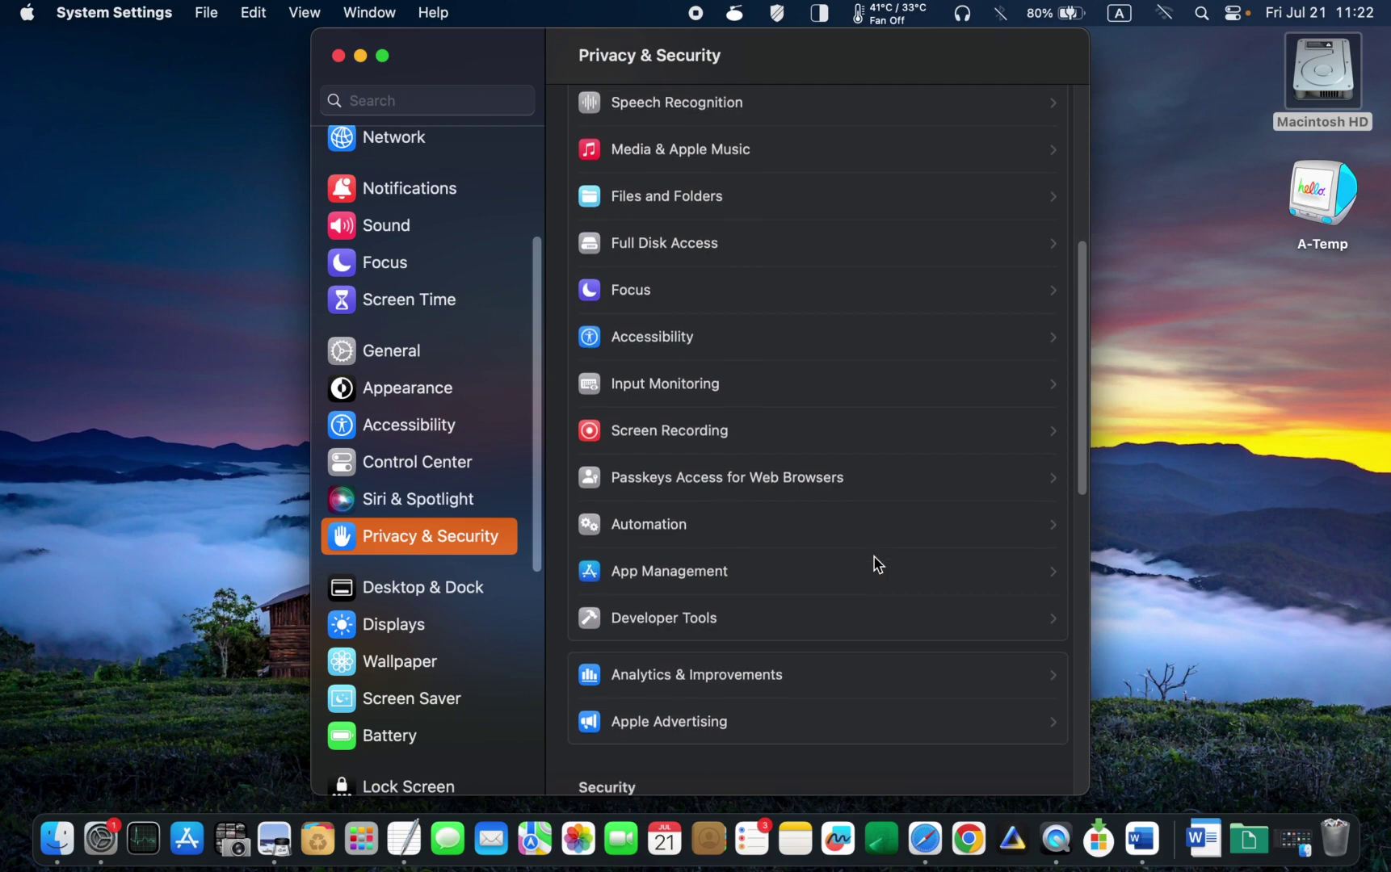
{"action": "scroll", "coordinate": [878, 563], "scroll_direction": "down", "scroll_amount": 8}
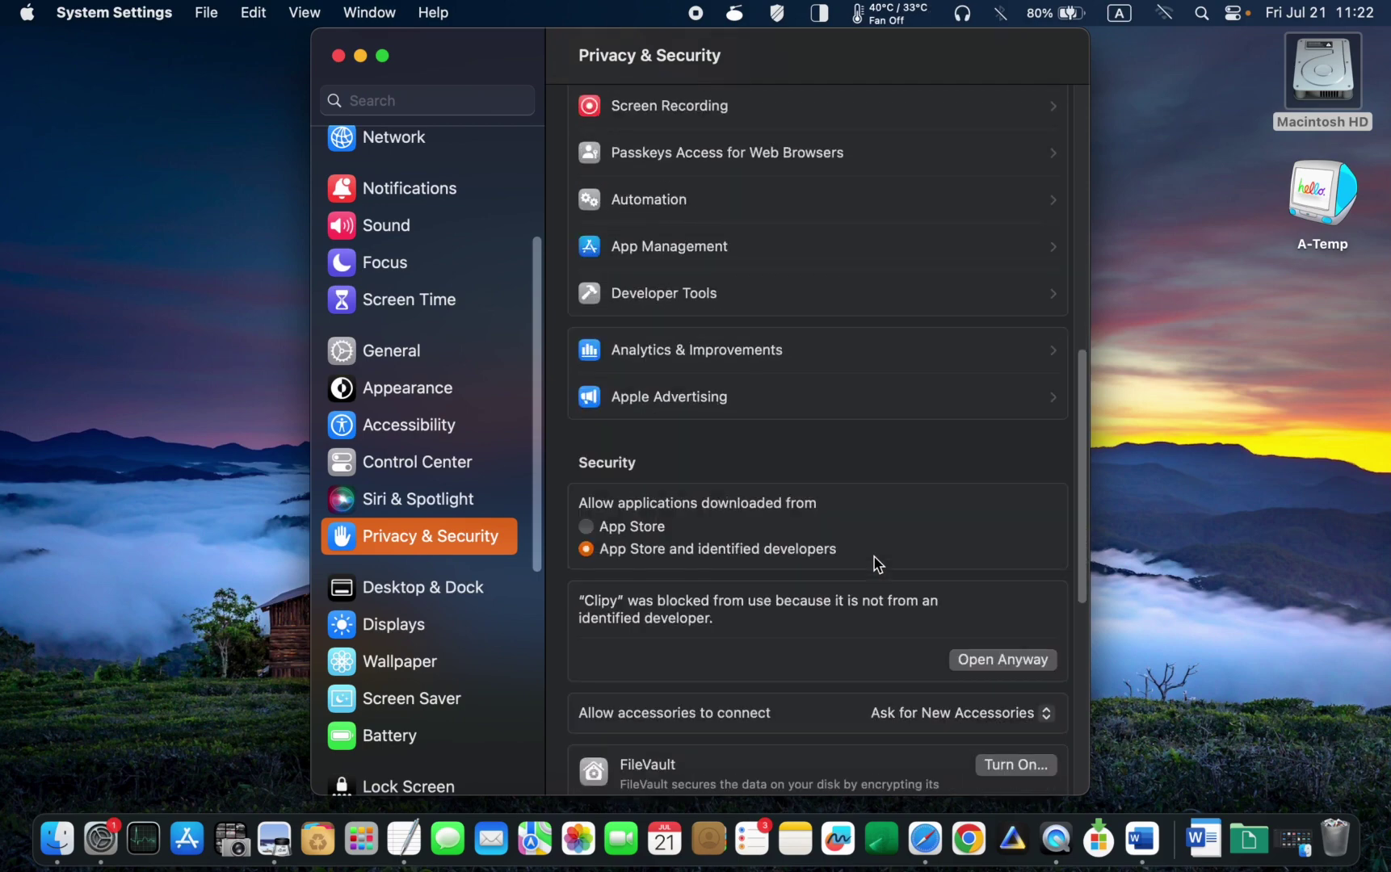
{"action": "scroll", "coordinate": [878, 563], "scroll_direction": "down", "scroll_amount": 2}
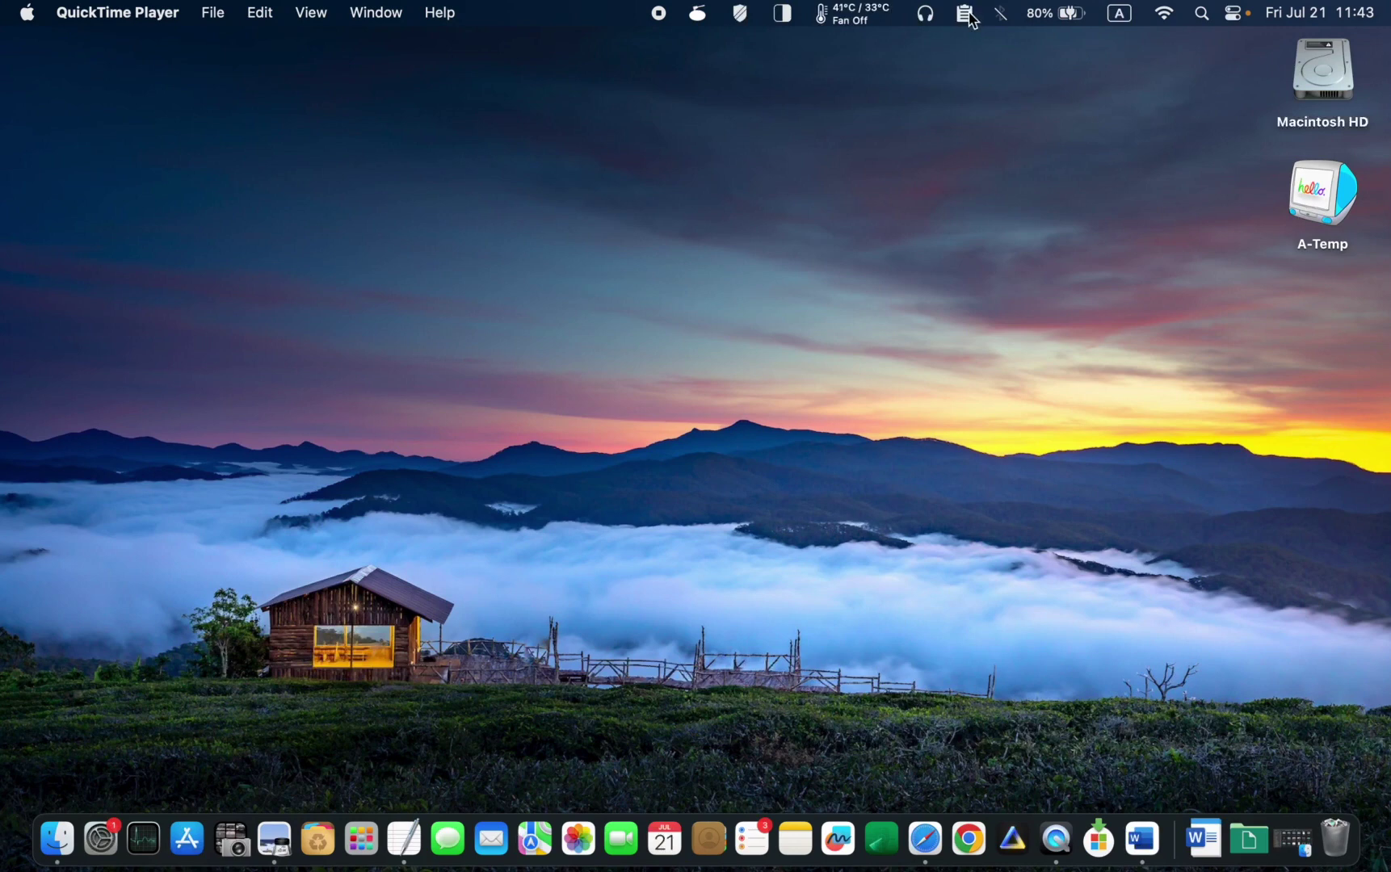
- Open Clipy's Preferences from its menu-bar icon to show the General settings
{"action": "left_click", "coordinate": [969, 16]}
{"action": "left_click", "coordinate": [986, 158]}
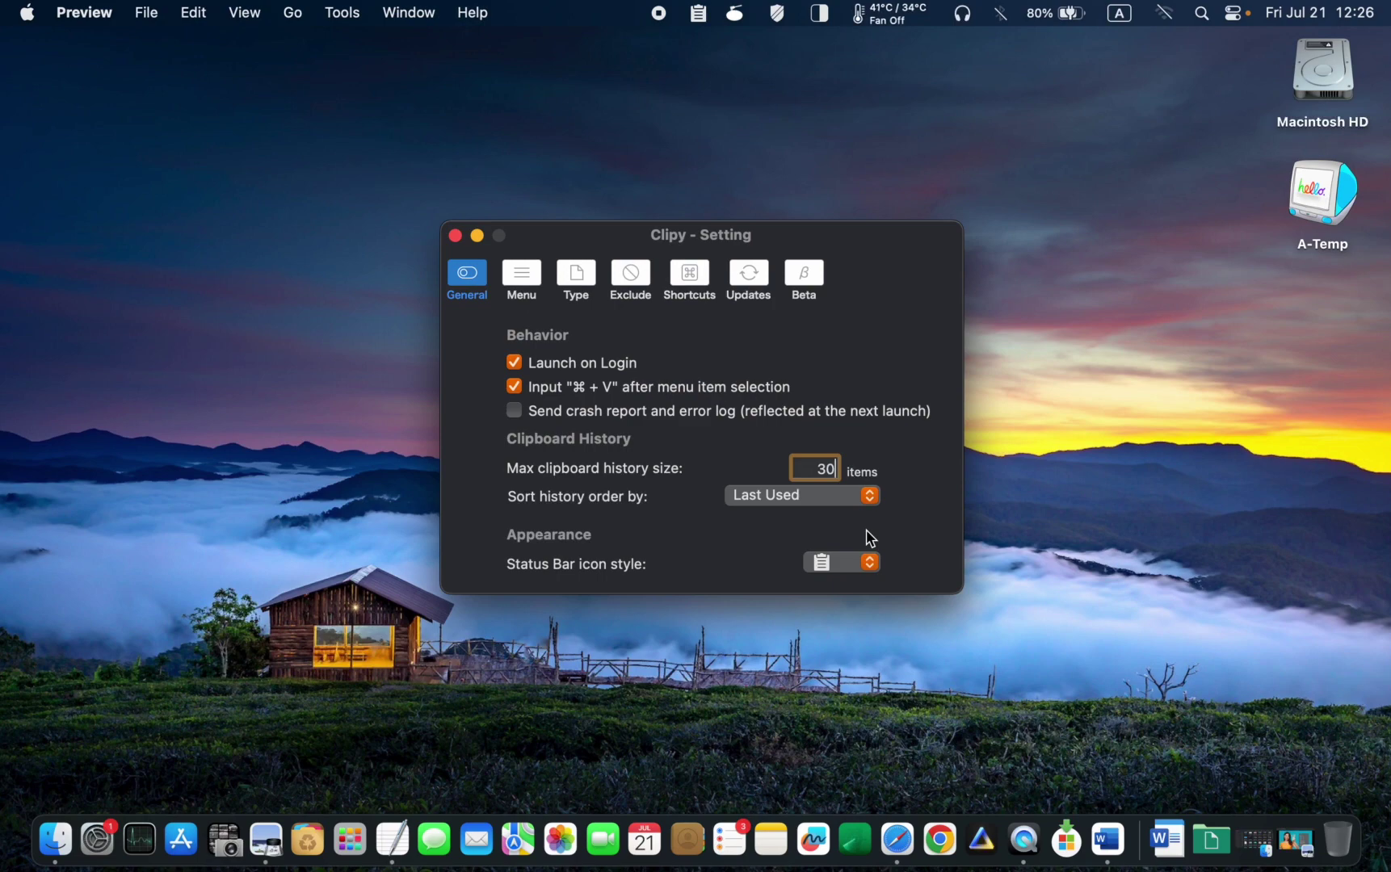
{"action": "left_click", "coordinate": [1297, 842]}
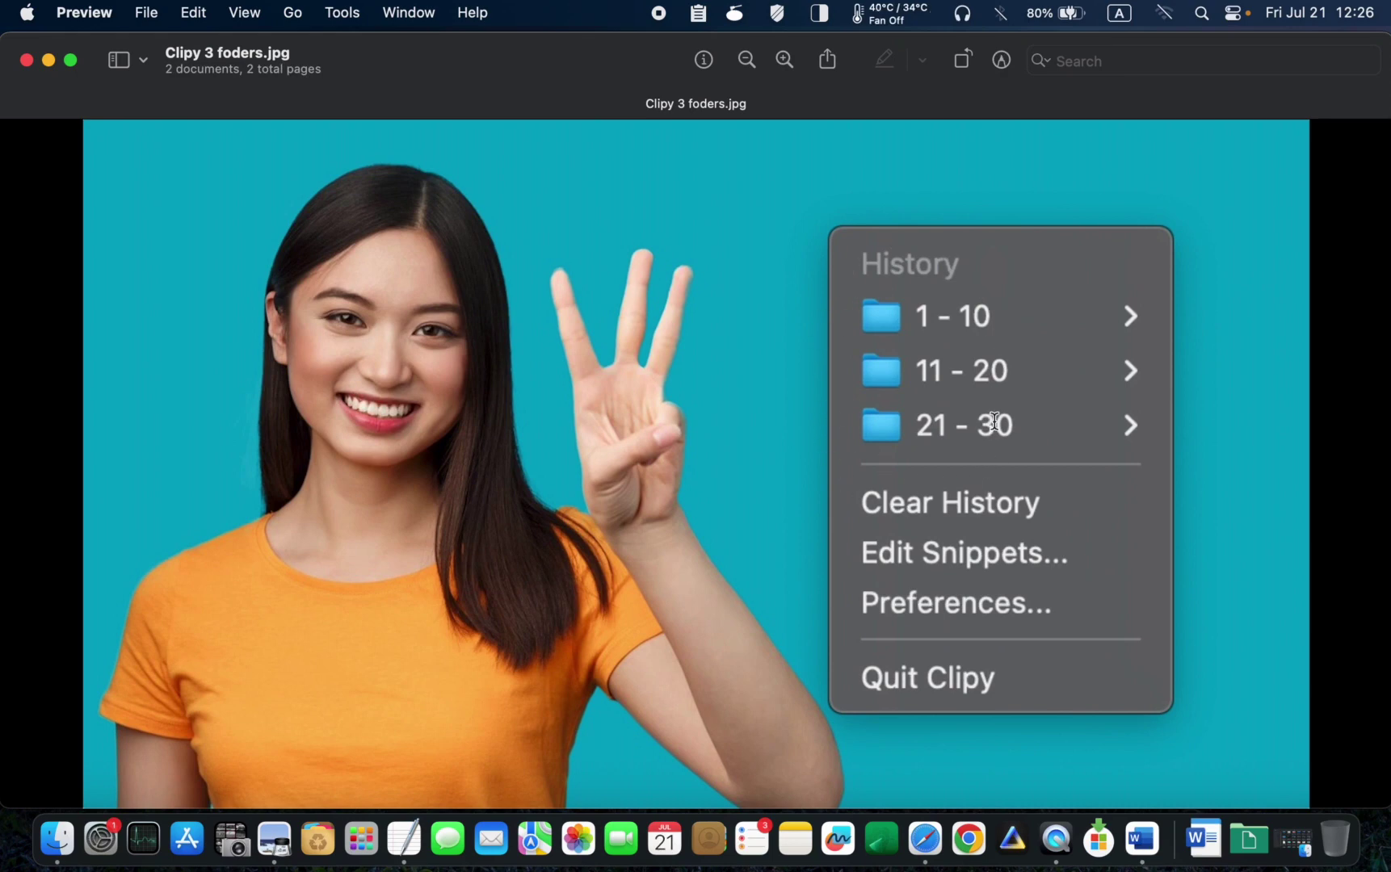
{"action": "key", "text": "Down"}
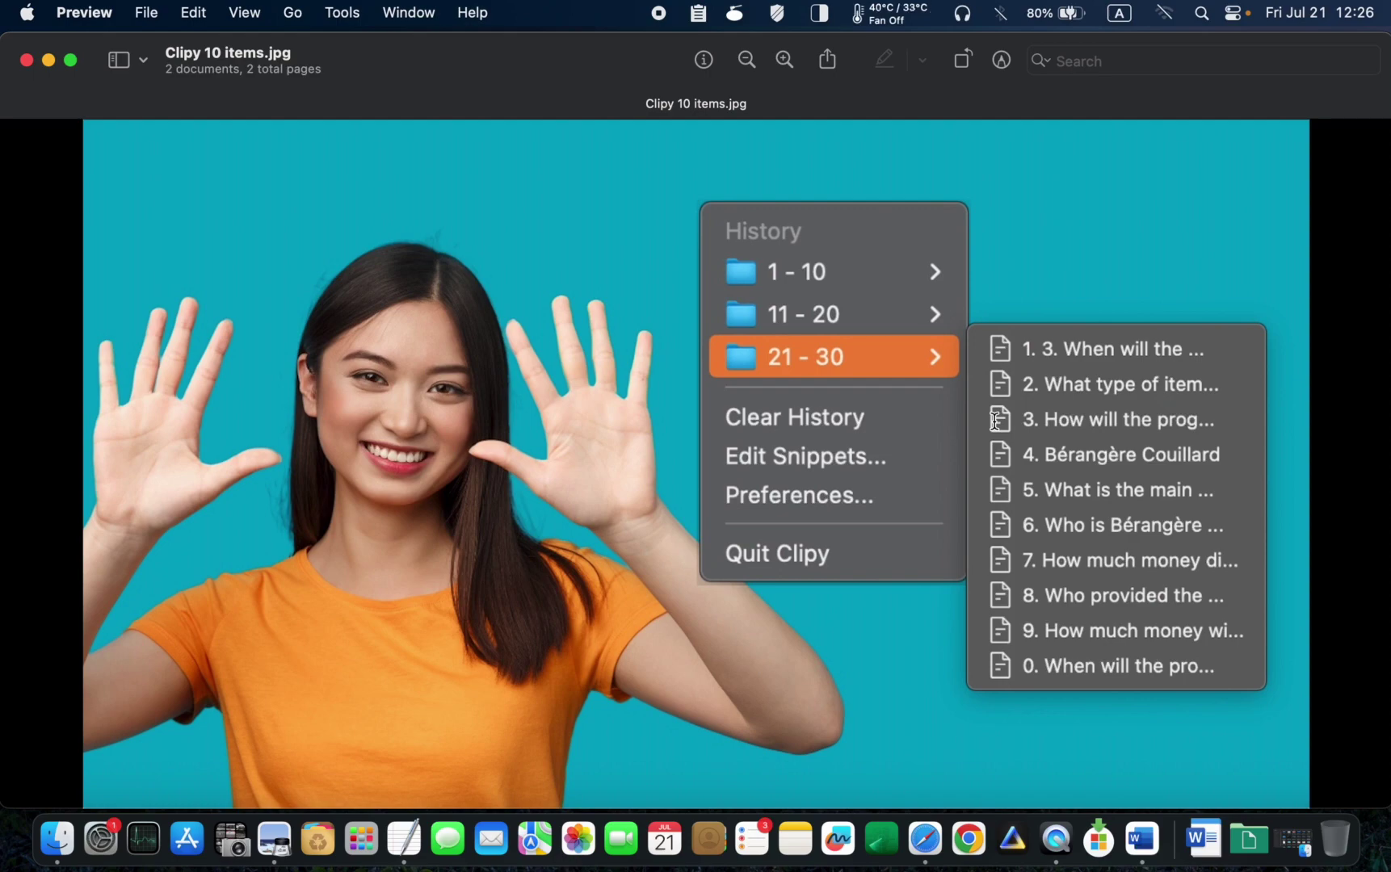
{"action": "left_click", "coordinate": [49, 62]}
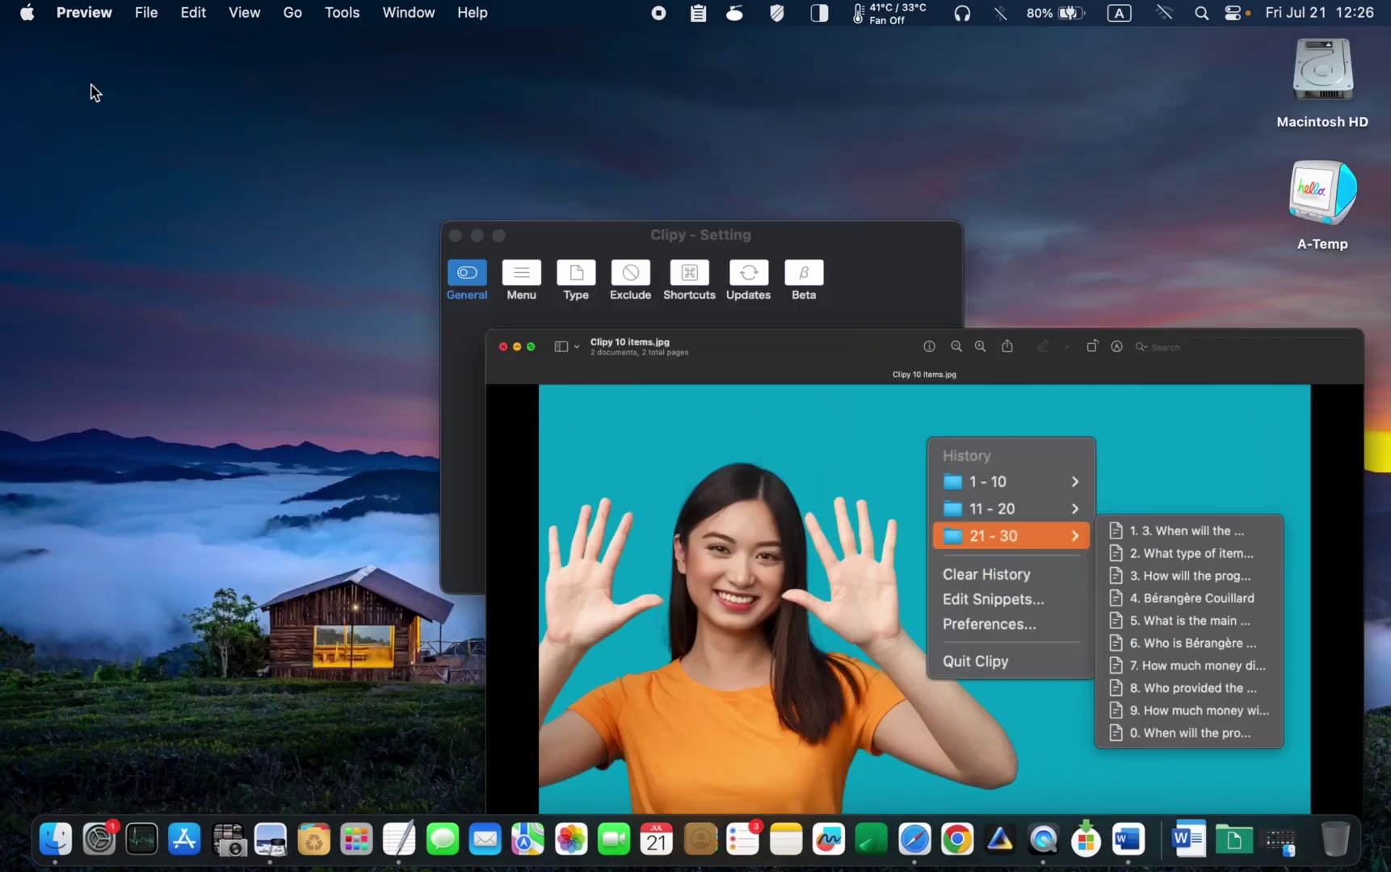
- Set max clipboard history to 5 items and keep the filled status bar icon after trying the outline one
{"action": "left_click_drag", "start_coordinate": [840, 477], "coordinate": [806, 468]}
{"action": "type", "text": "5"}
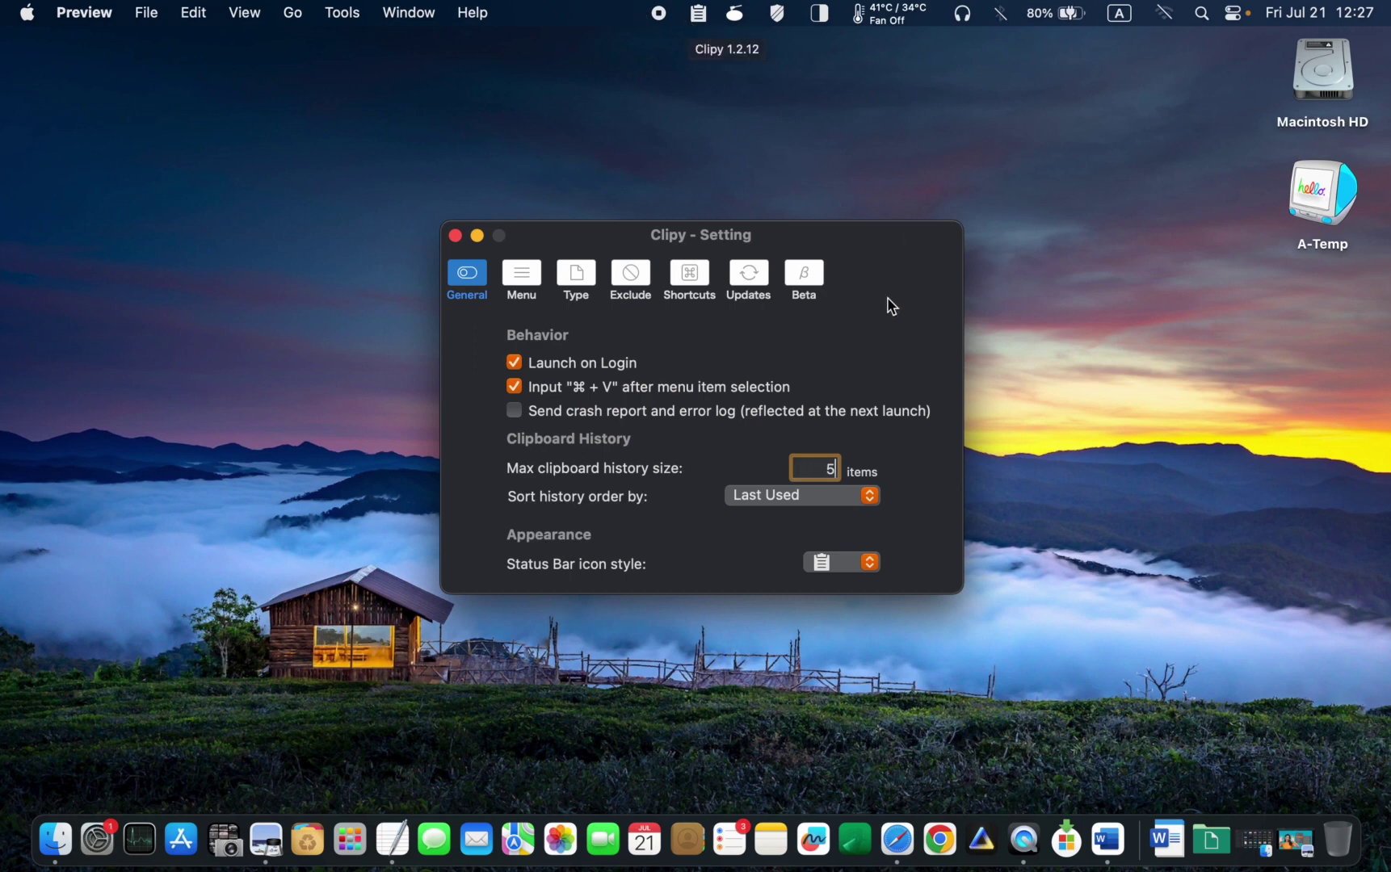
{"action": "left_click", "coordinate": [871, 572]}
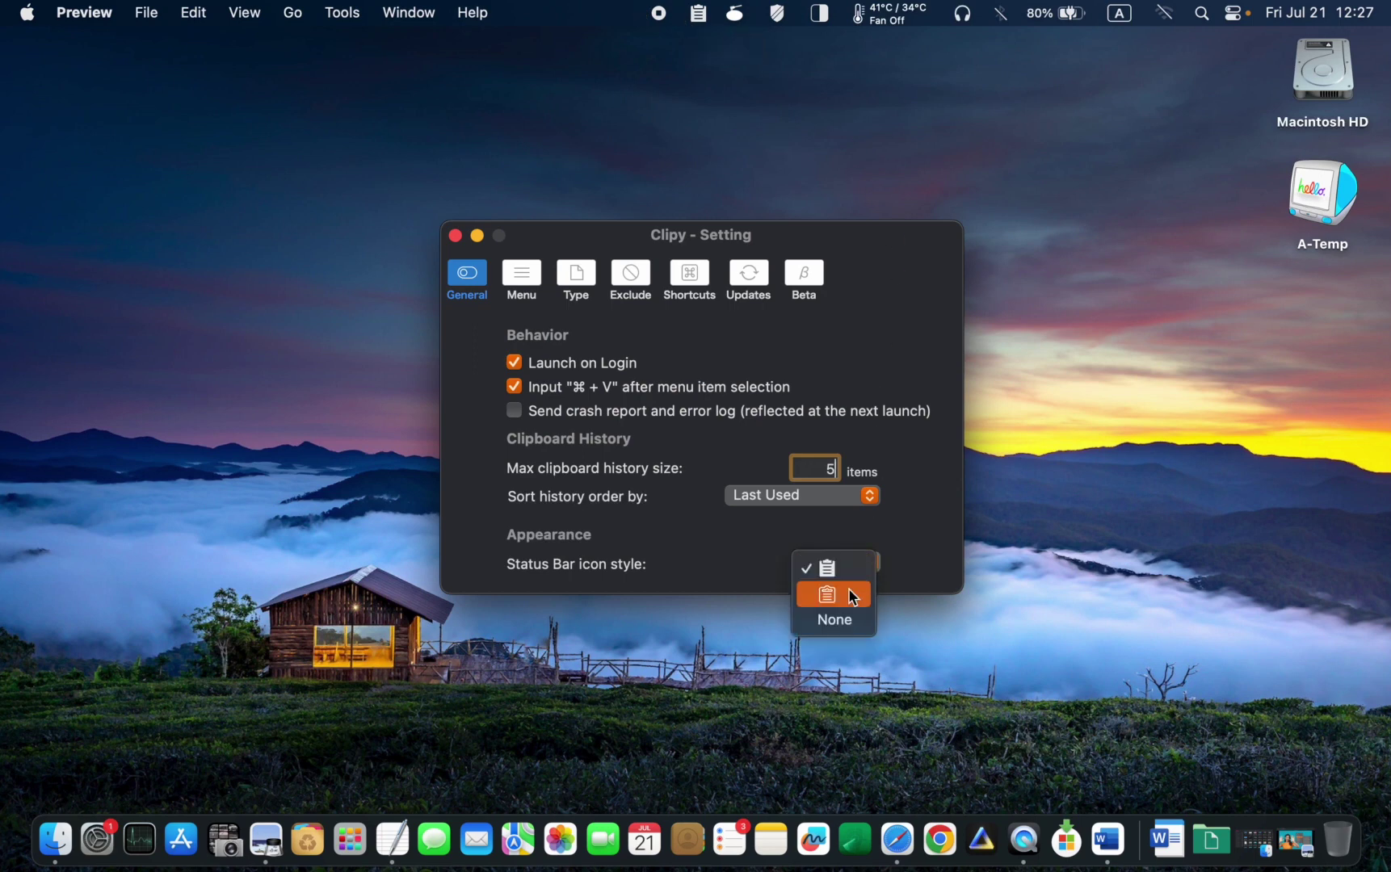
{"action": "left_click", "coordinate": [852, 597]}
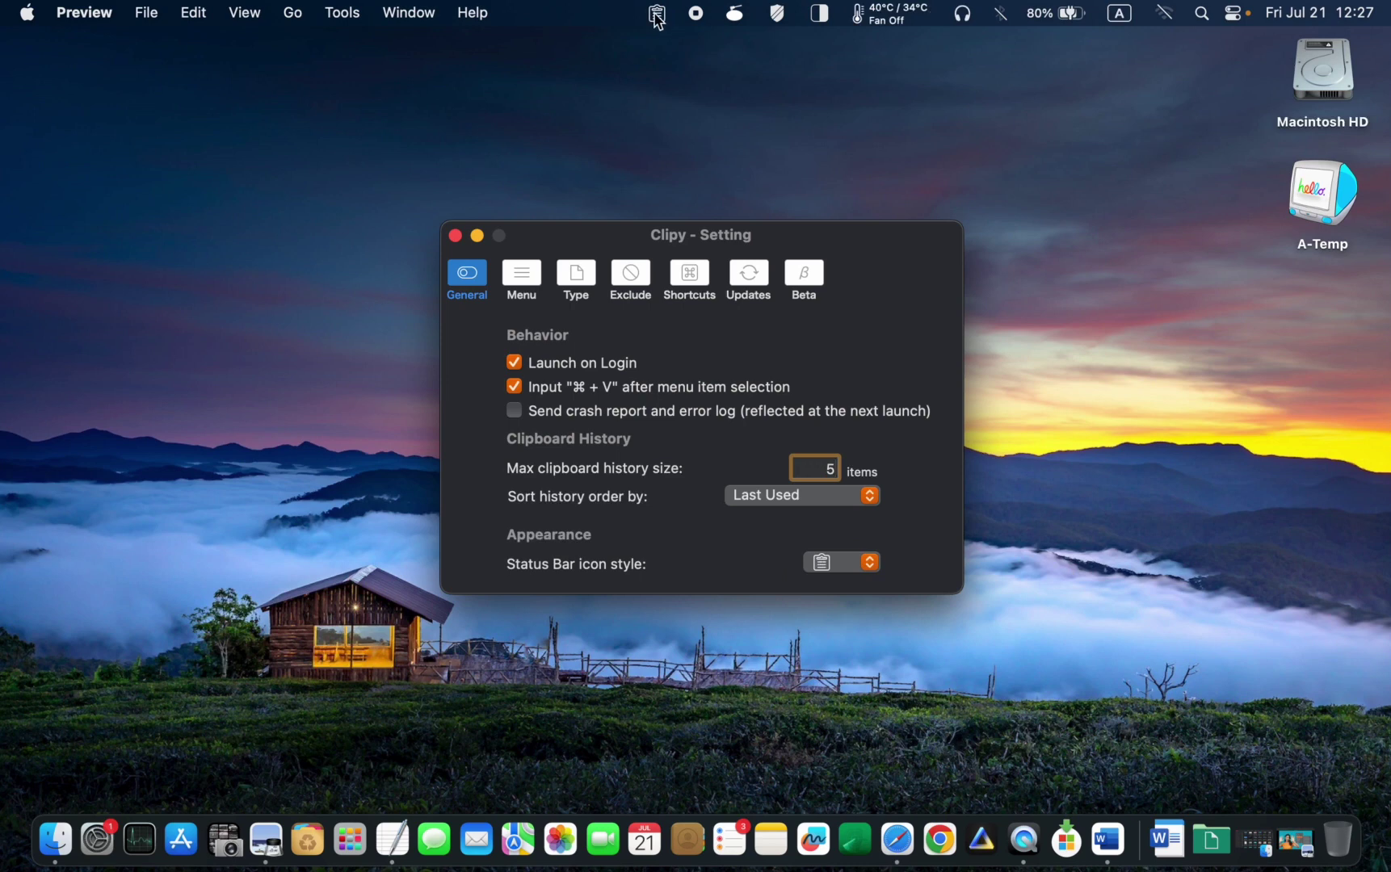
{"action": "left_click", "coordinate": [870, 567]}
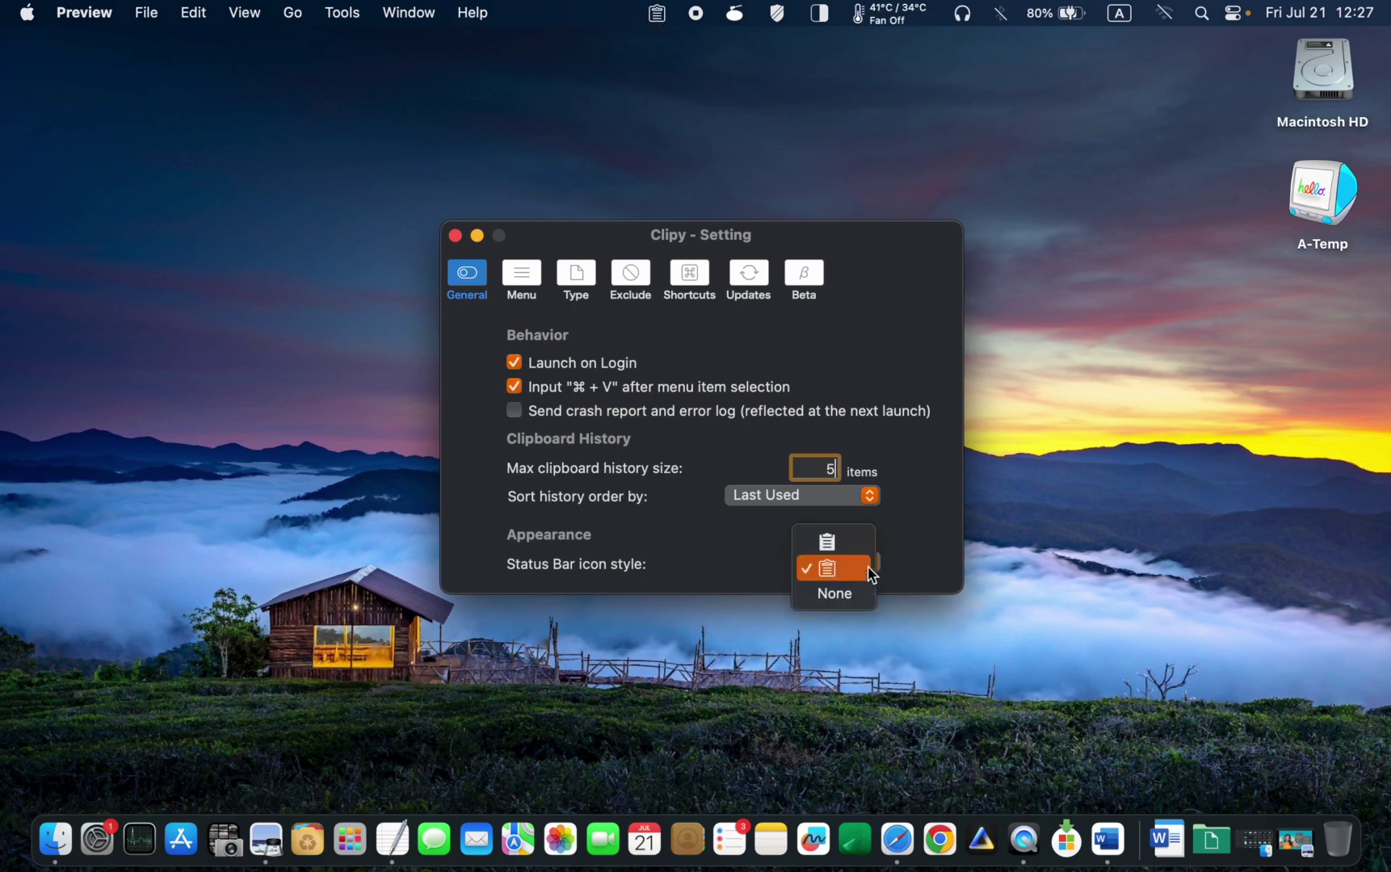
{"action": "left_click", "coordinate": [865, 554]}
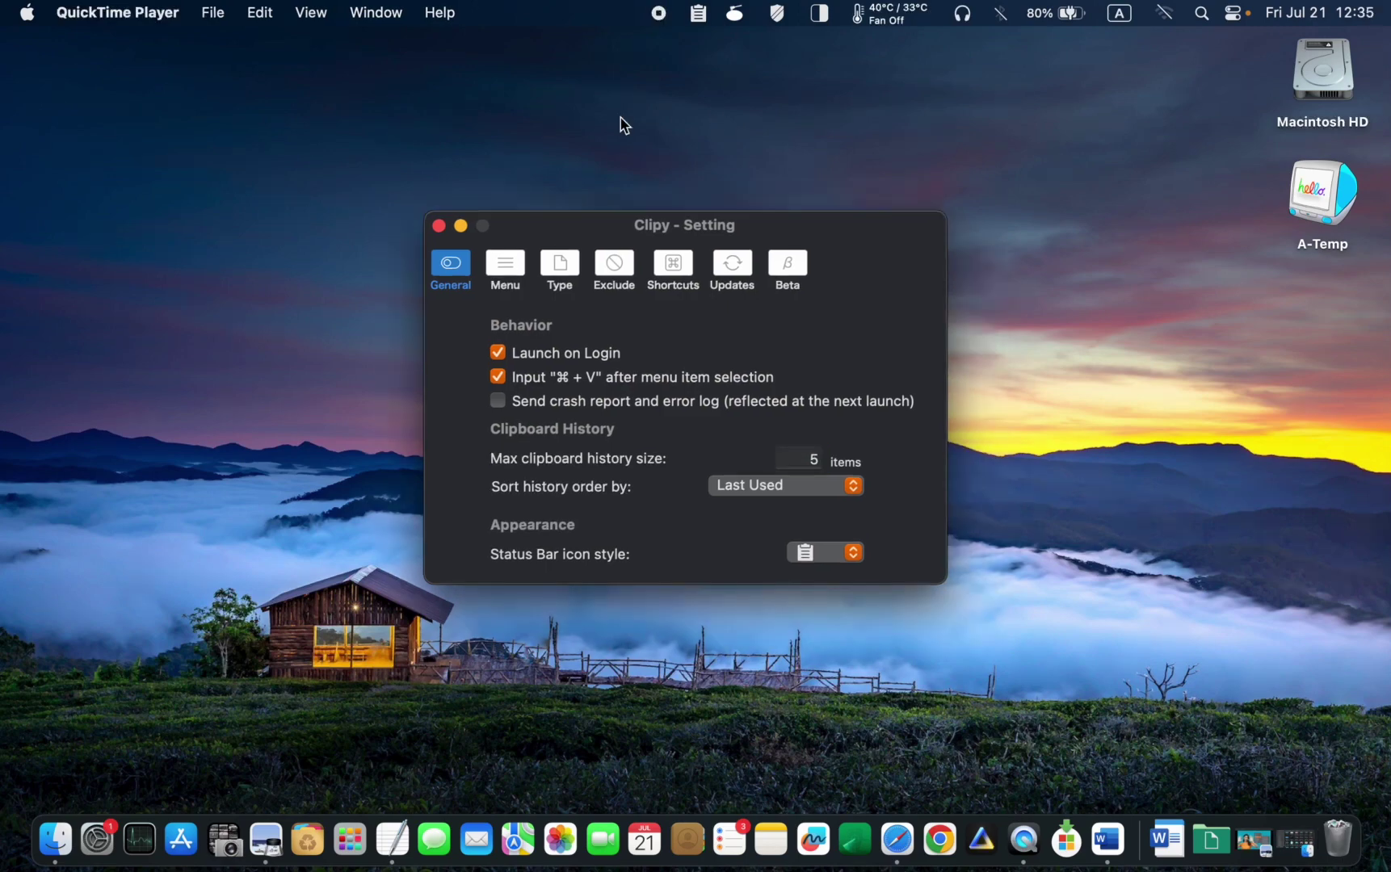
- Browse Clipy's Menu, Type, Exclude and Beta setting panes
{"action": "left_click", "coordinate": [494, 260]}
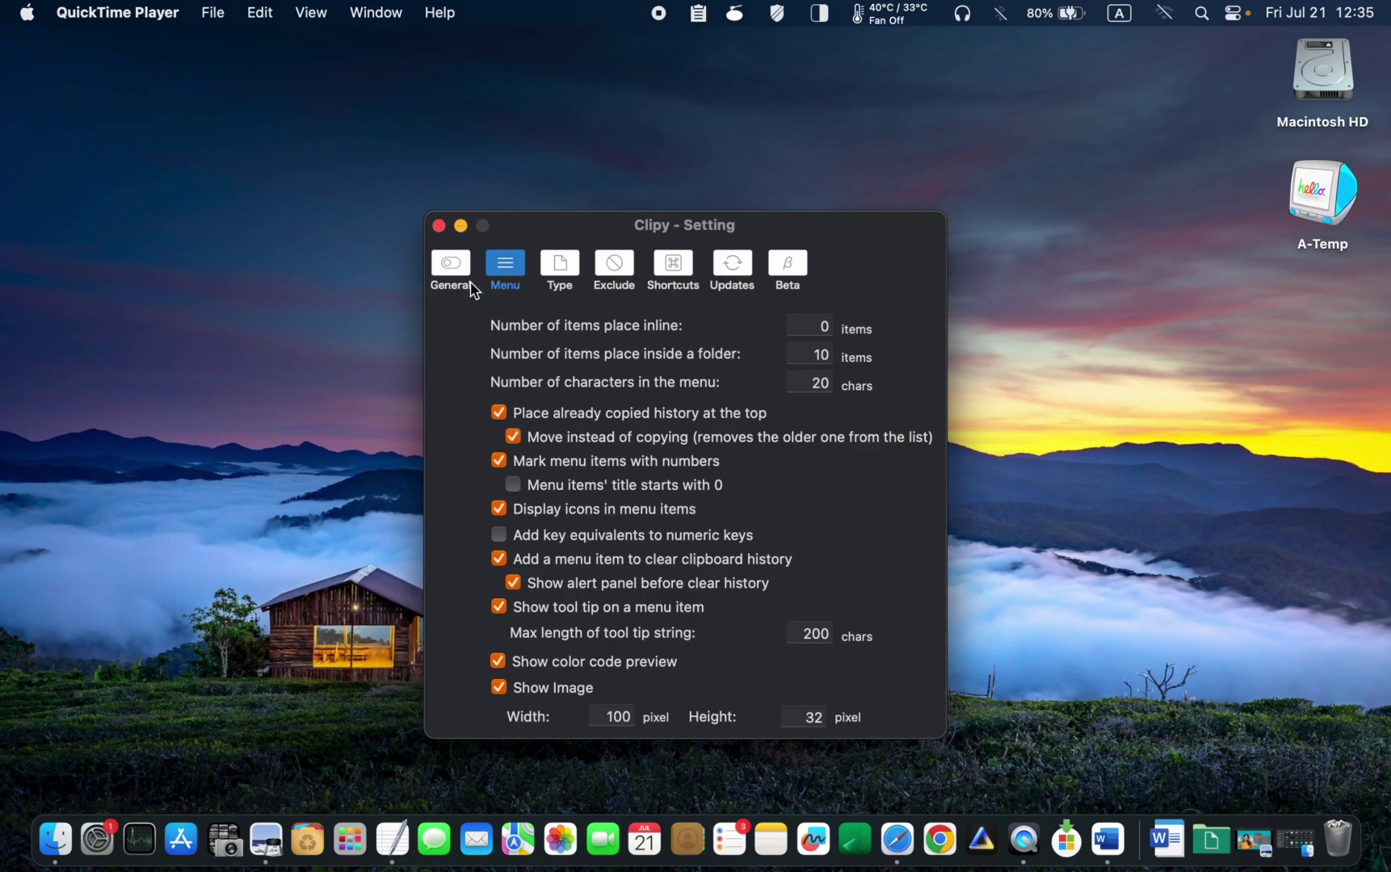
{"action": "left_click", "coordinate": [556, 276]}
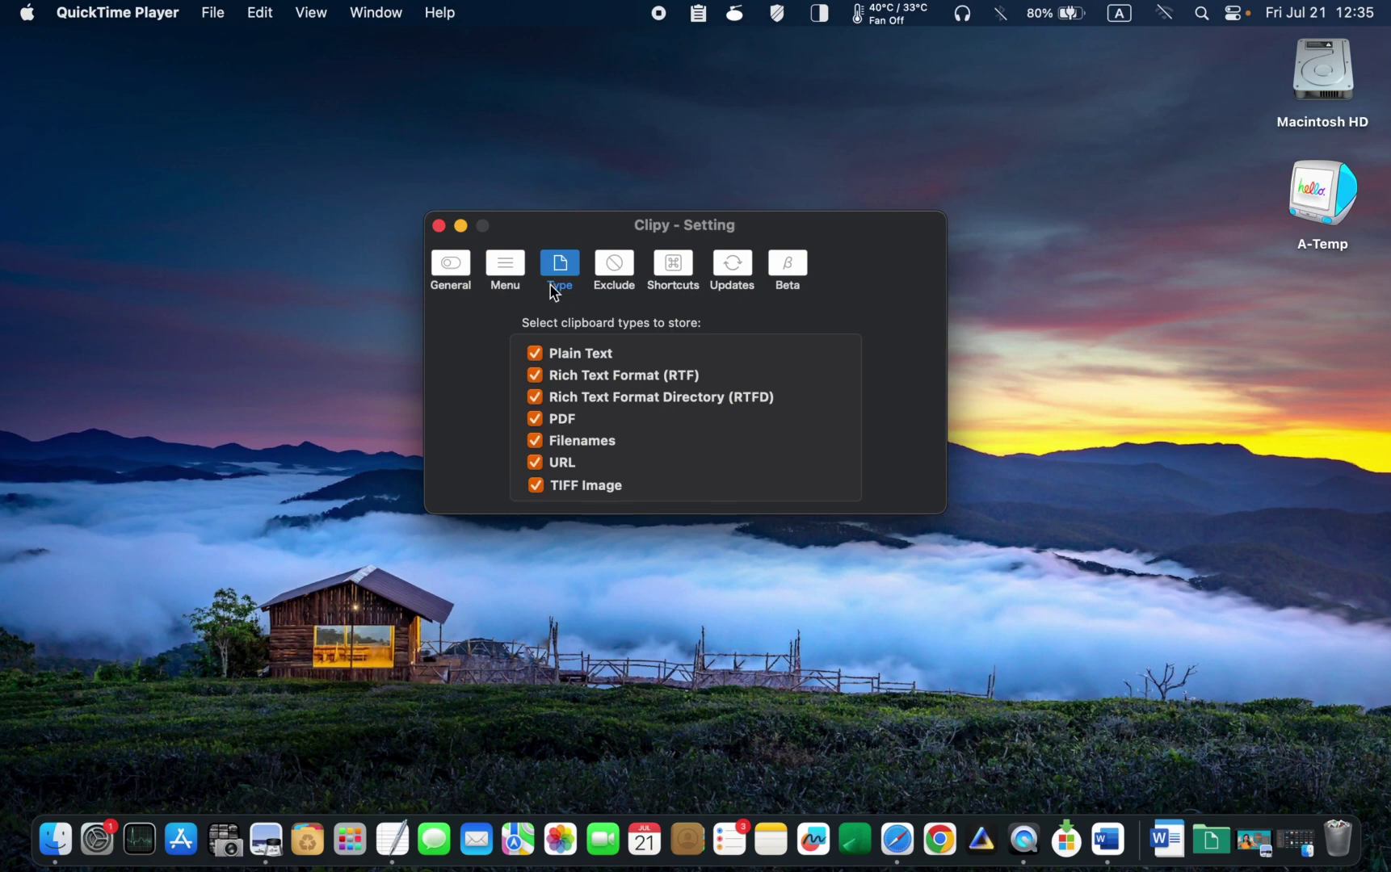
{"action": "left_click", "coordinate": [615, 273]}
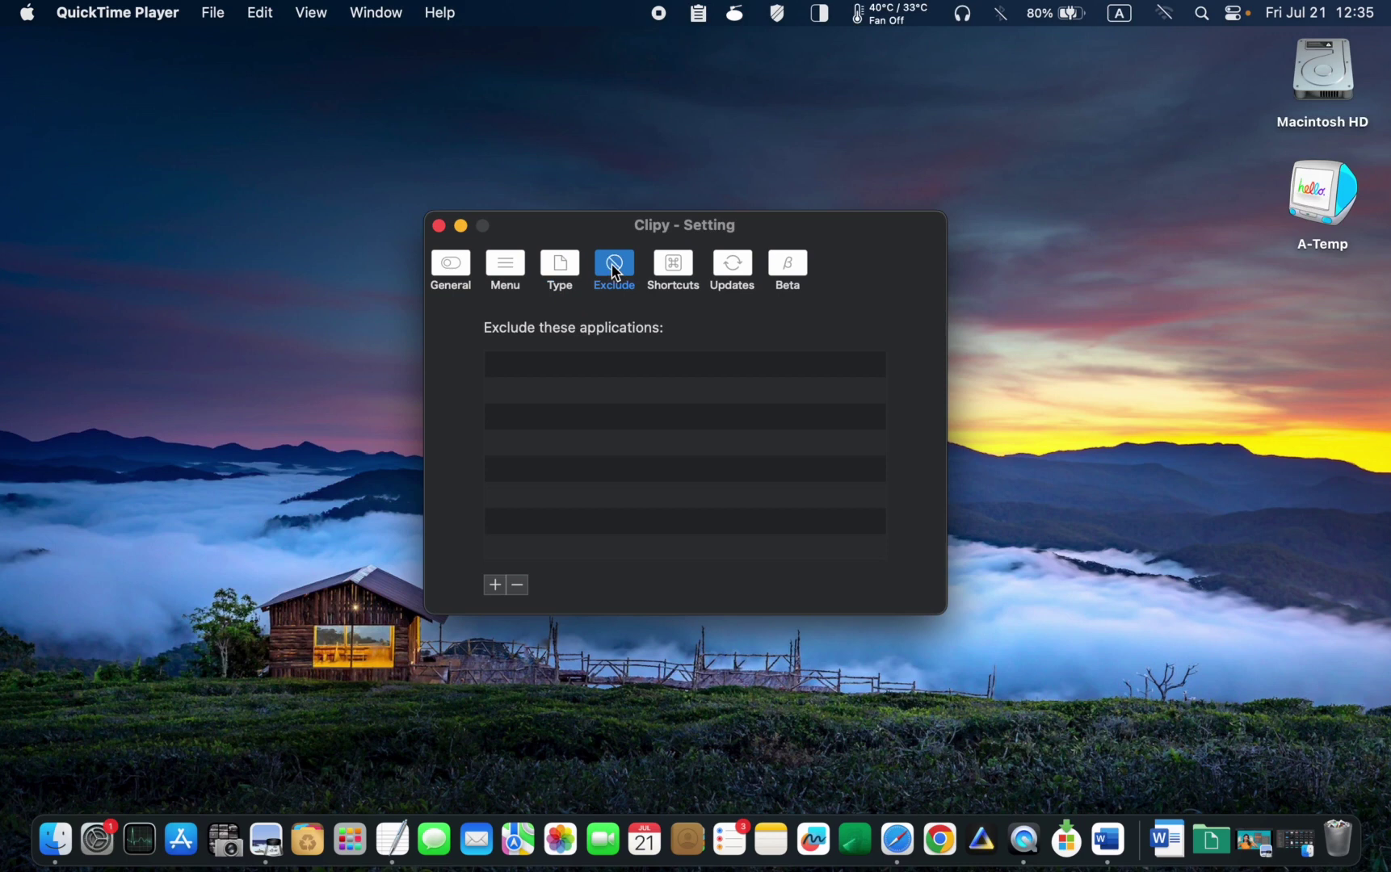
{"action": "left_click", "coordinate": [789, 273]}
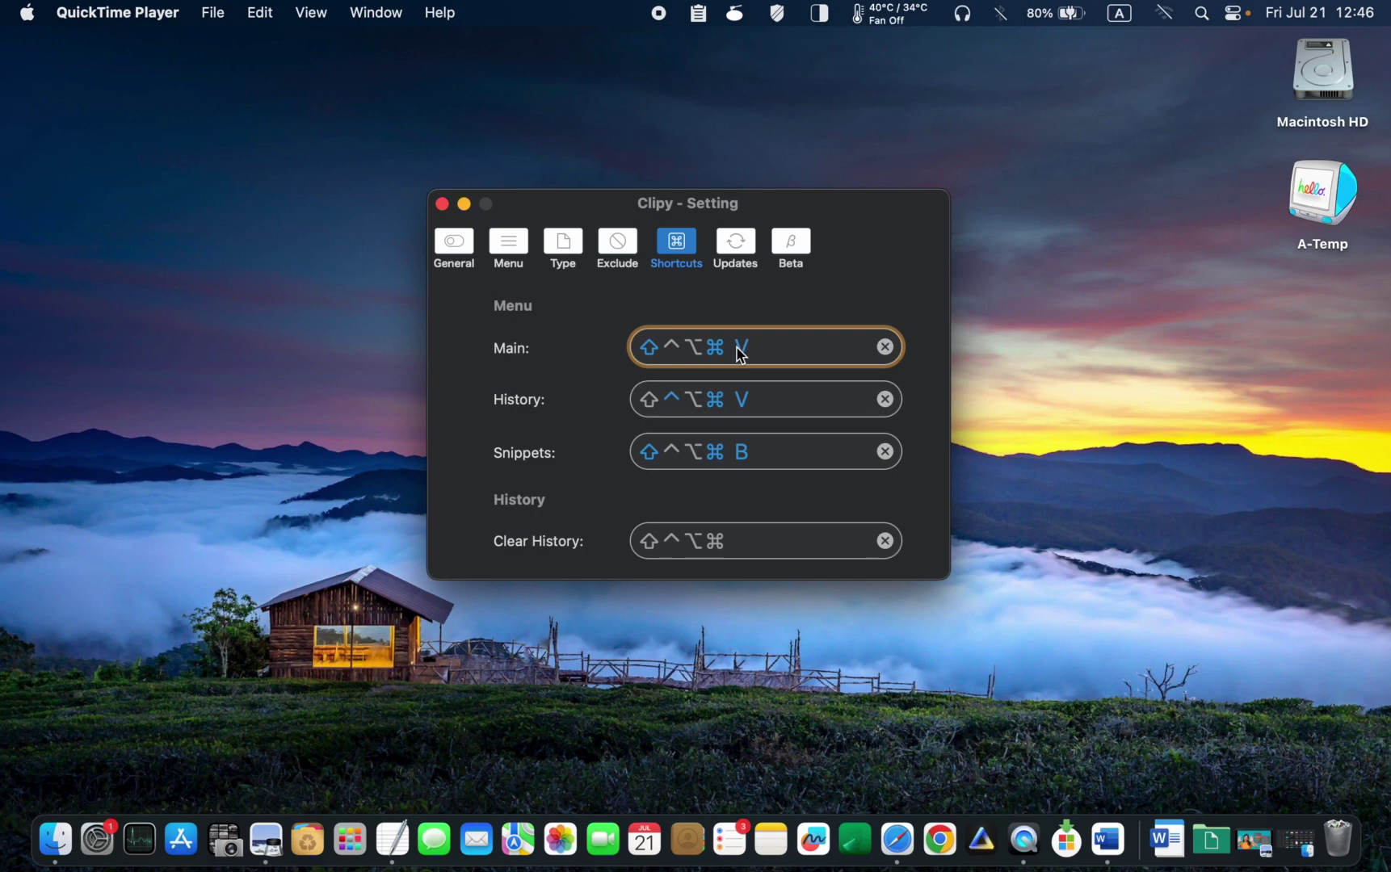
- Test the ⇧⌃⌥⌘V shortcut, which pops up Clipy's main and history menus
{"action": "key", "text": "shift+ctrl+alt+super+v"}
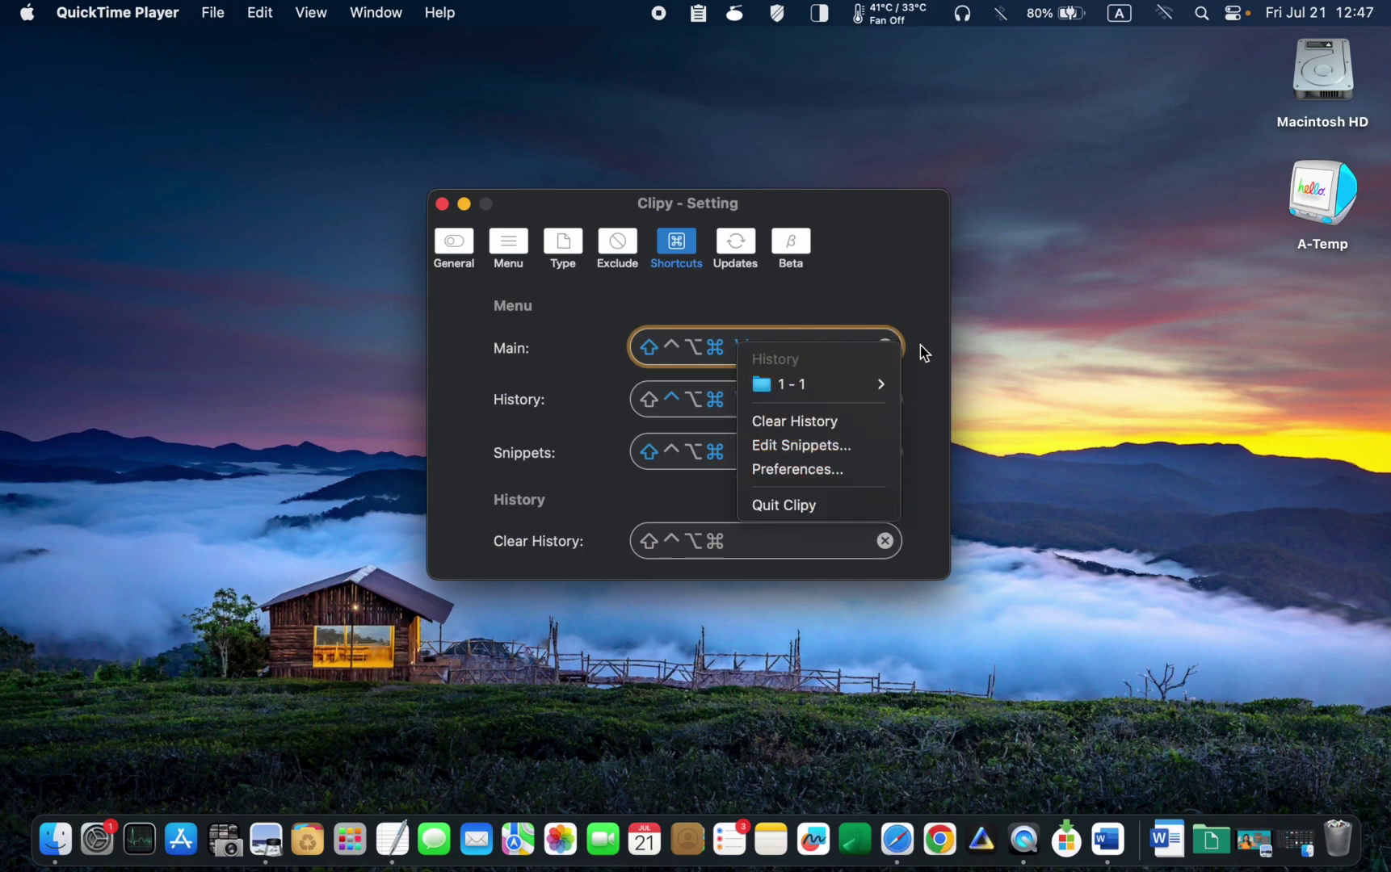
{"action": "left_click", "coordinate": [1173, 421]}
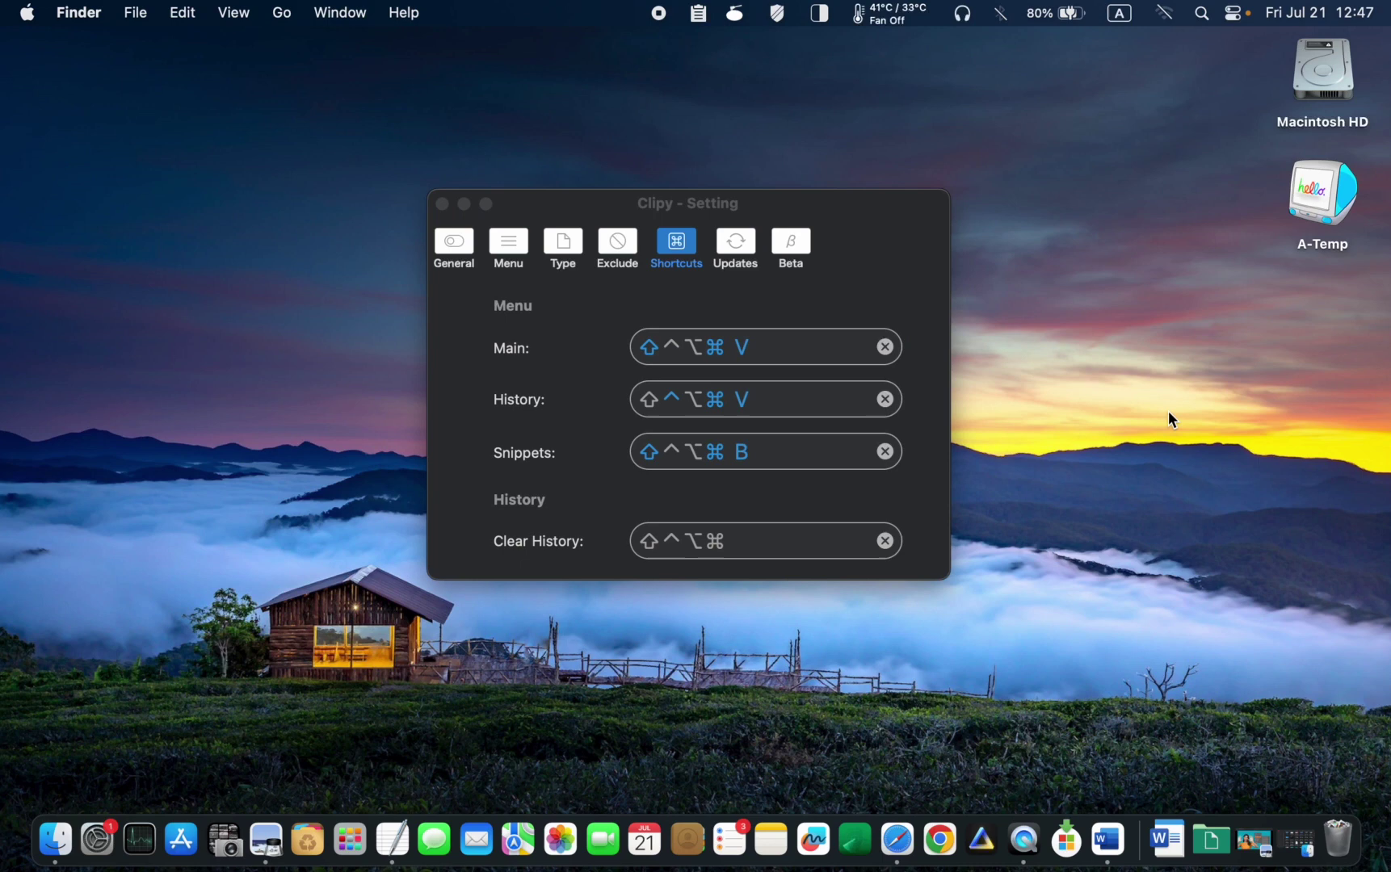
{"action": "key", "text": "shift+ctrl+alt+super+v"}
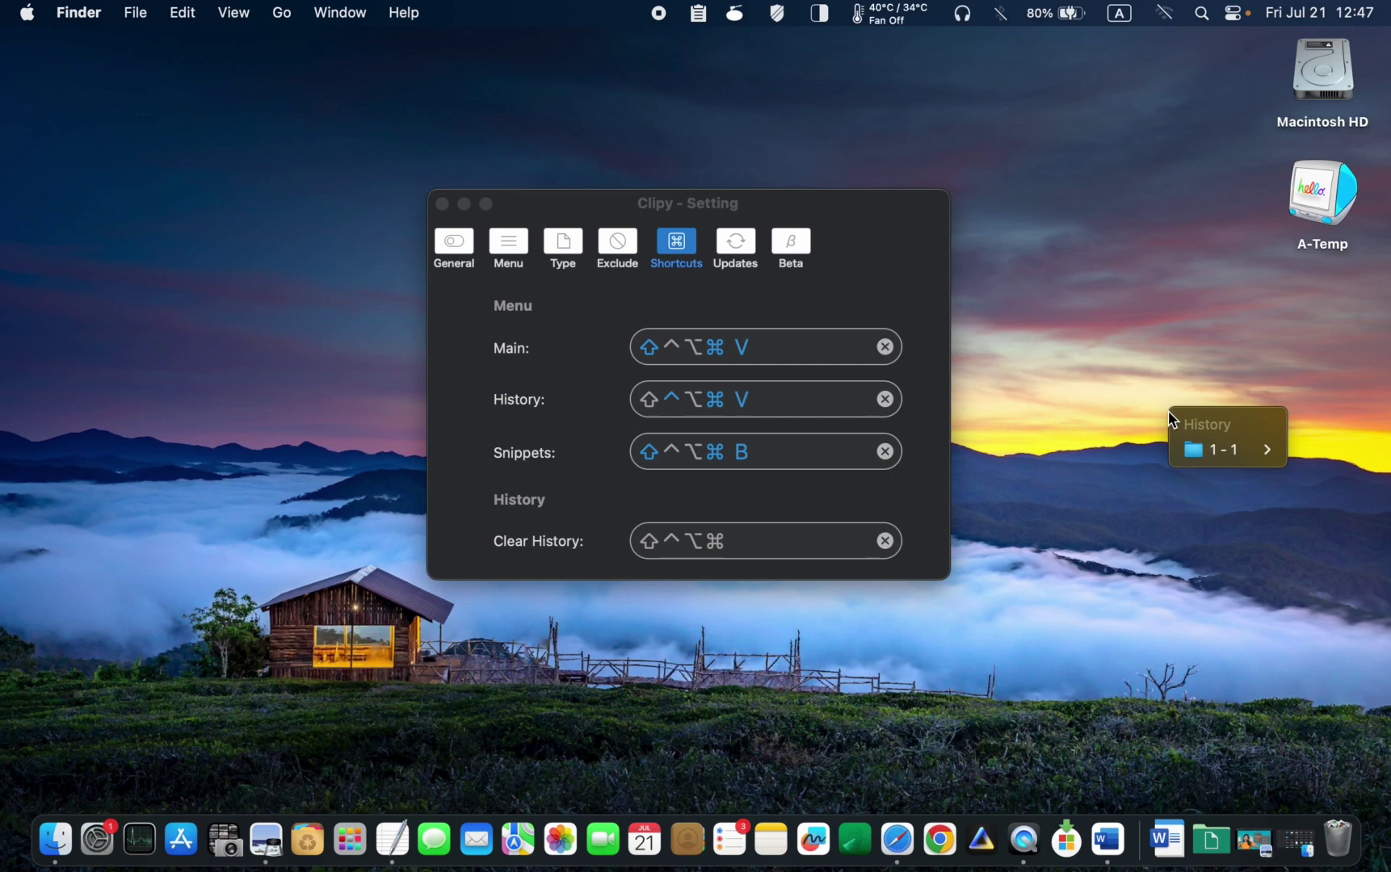
{"action": "left_click", "coordinate": [1218, 572]}
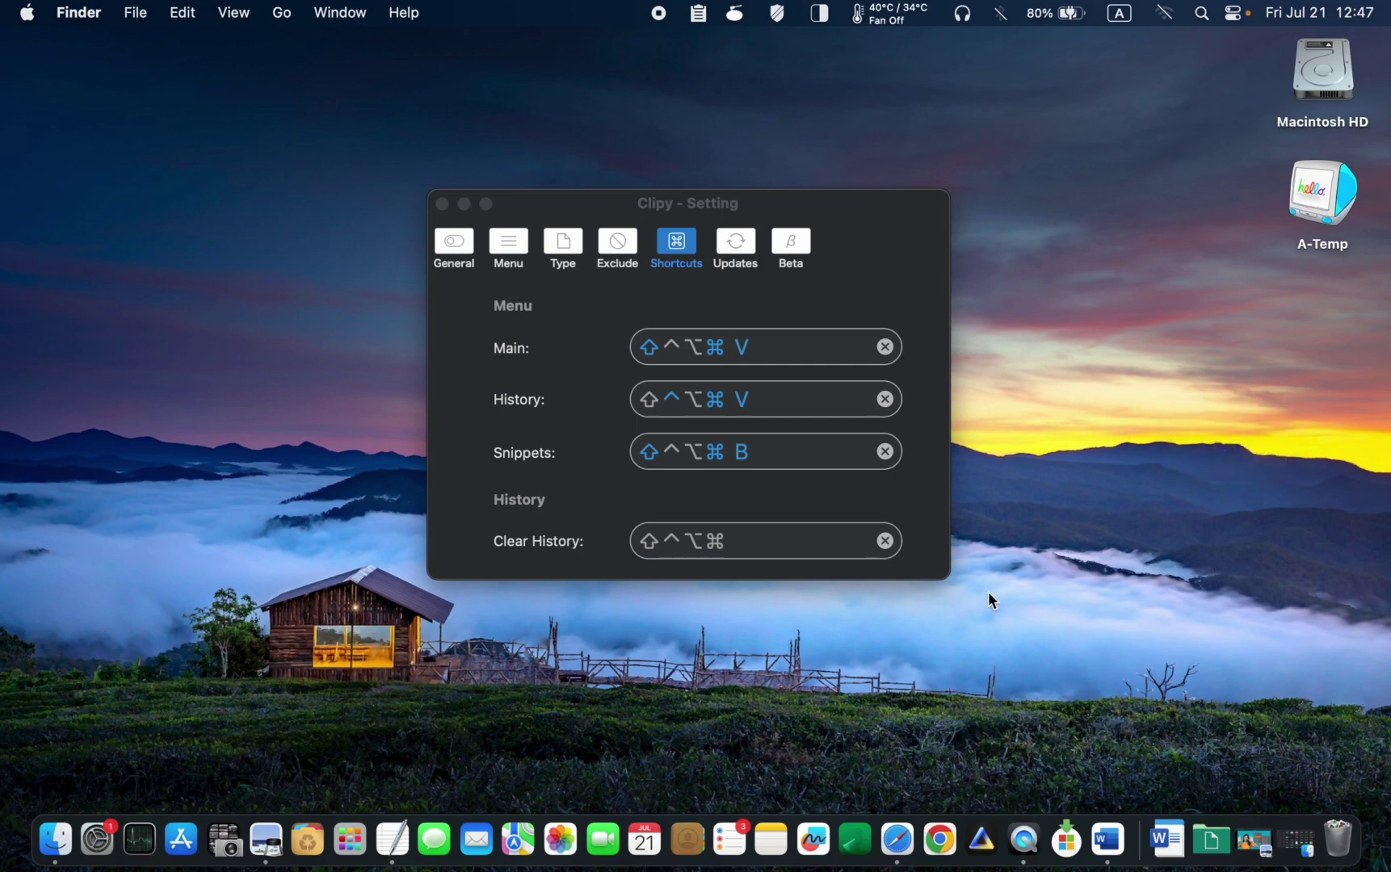
- Assign ⇧⌃⌥⌘H as the Clear History shortcut, then check Clipy's menu
{"action": "left_click", "coordinate": [842, 548]}
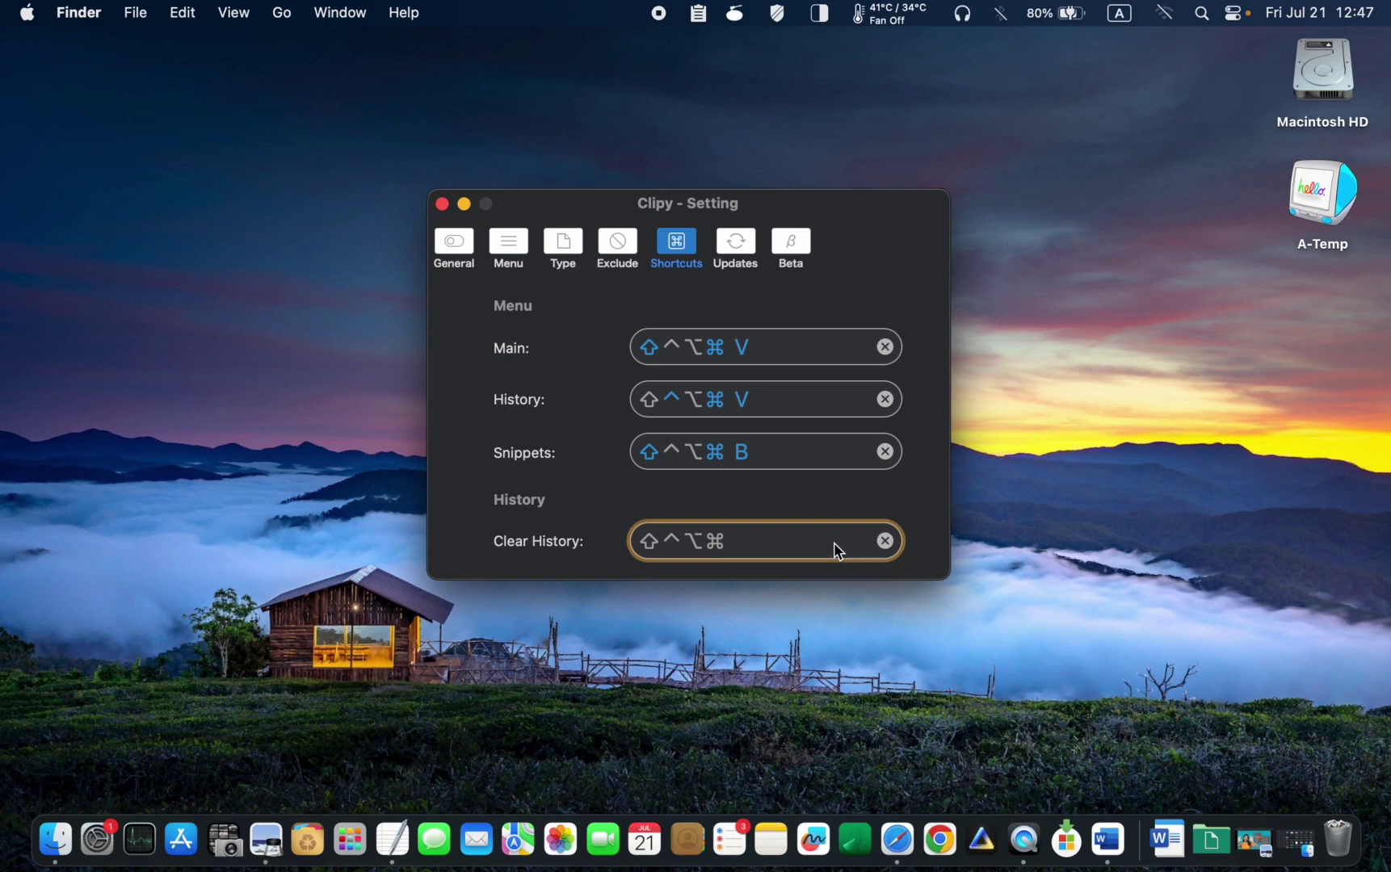
{"action": "key", "text": "ctrl+alt+shift+super+h"}
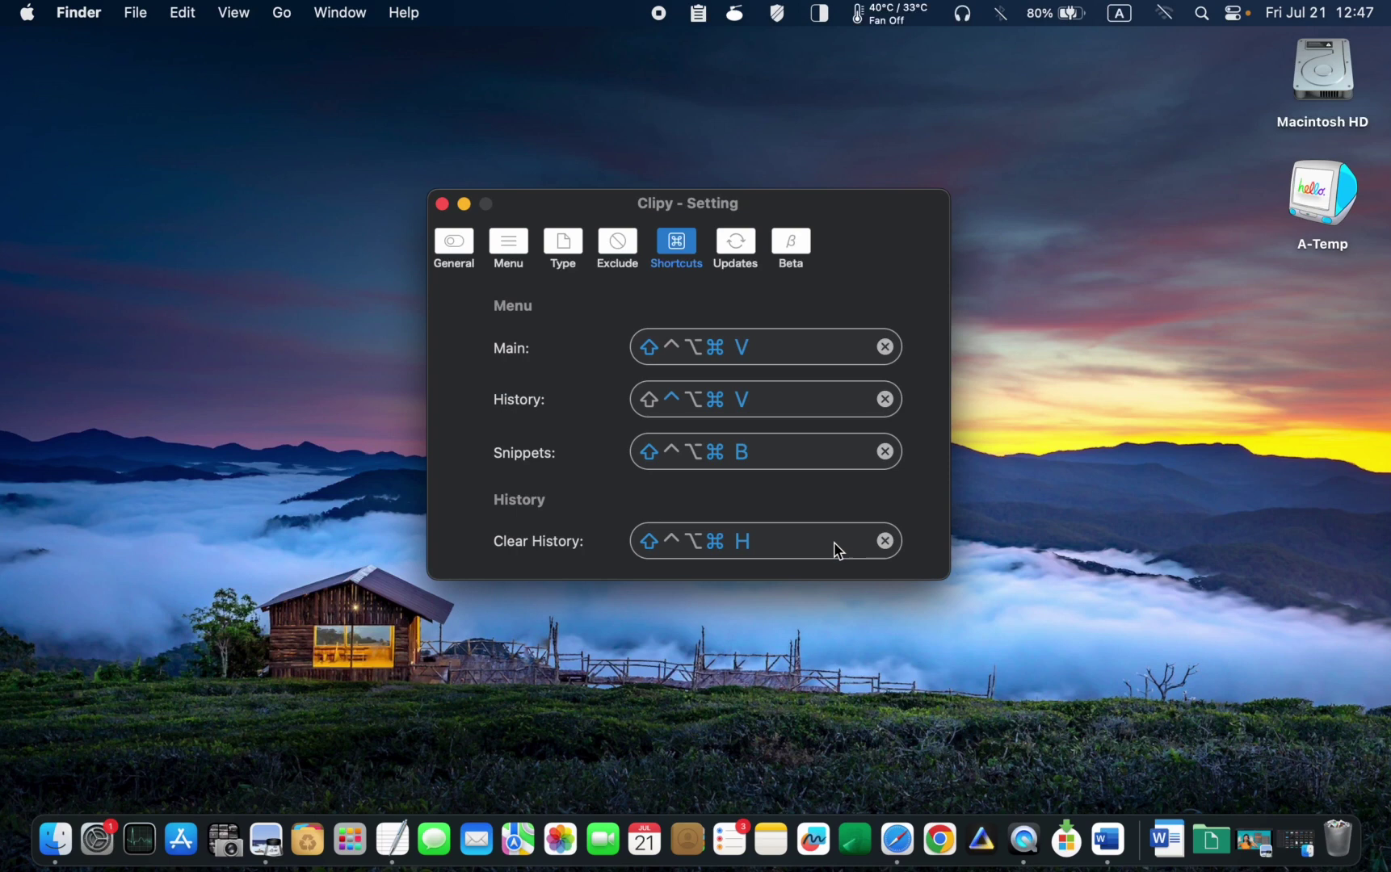
{"action": "left_click", "coordinate": [699, 14]}
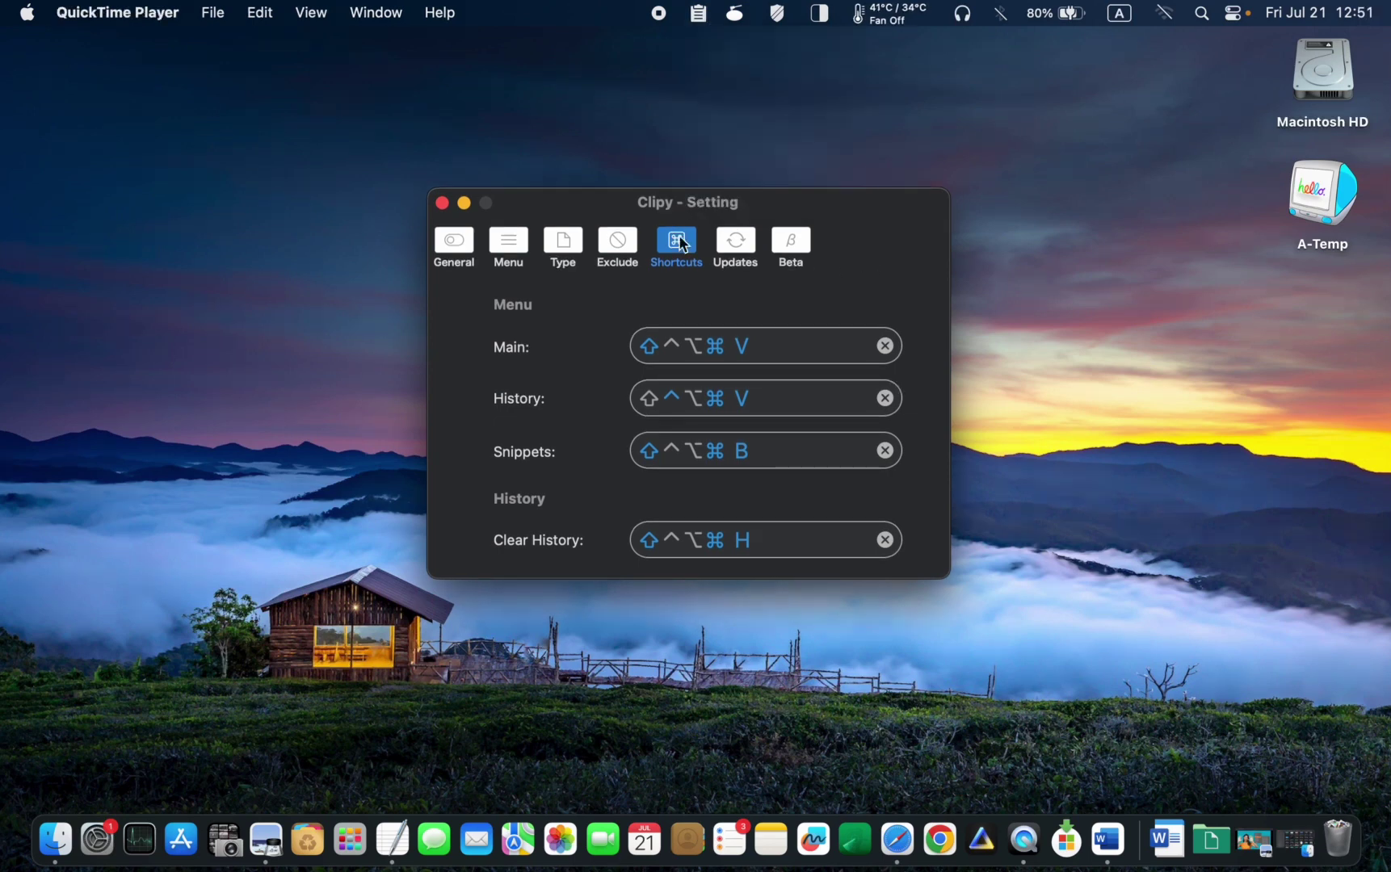
- View Clipy's Updates settings pane
{"action": "left_click", "coordinate": [741, 255]}
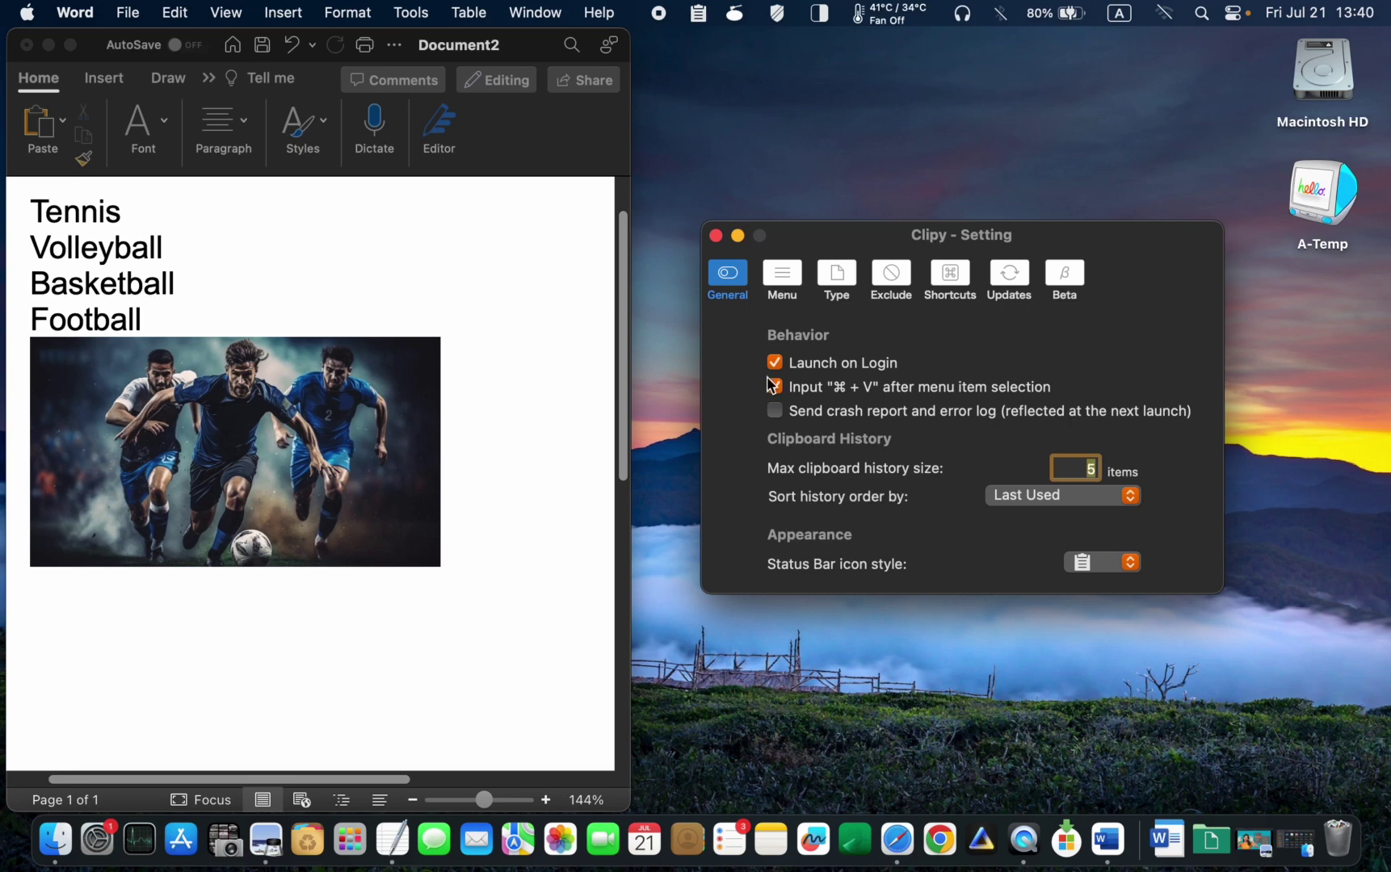
- Copy Tennis onto a new line below it and check the copies in Clipy's history
{"action": "left_click_drag", "start_coordinate": [169, 206], "coordinate": [37, 211]}
{"action": "key", "text": "super+c"}
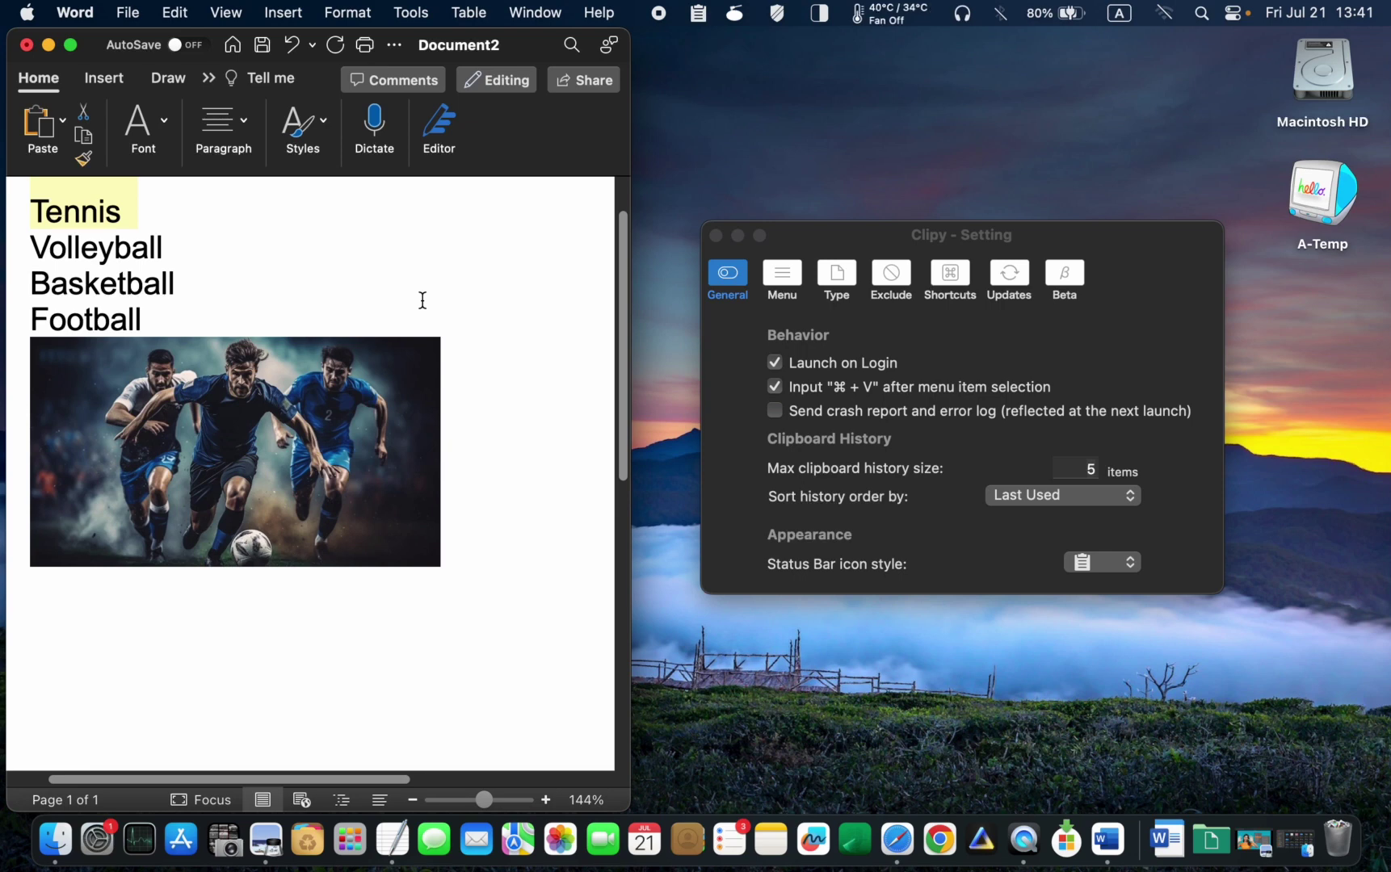
{"action": "left_click", "coordinate": [130, 211]}
{"action": "key", "text": "Return"}
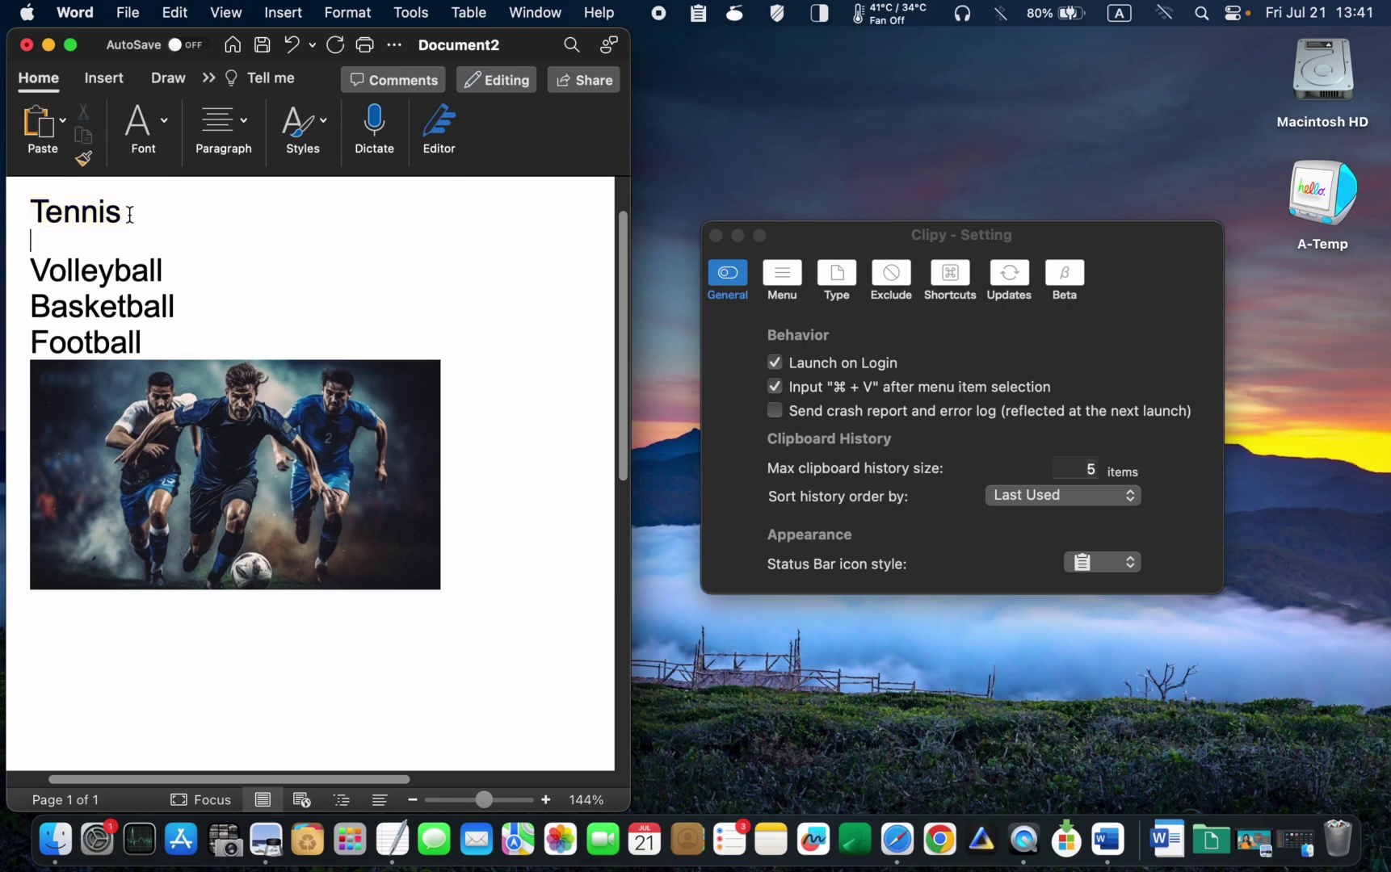
{"action": "key", "text": "super+v"}
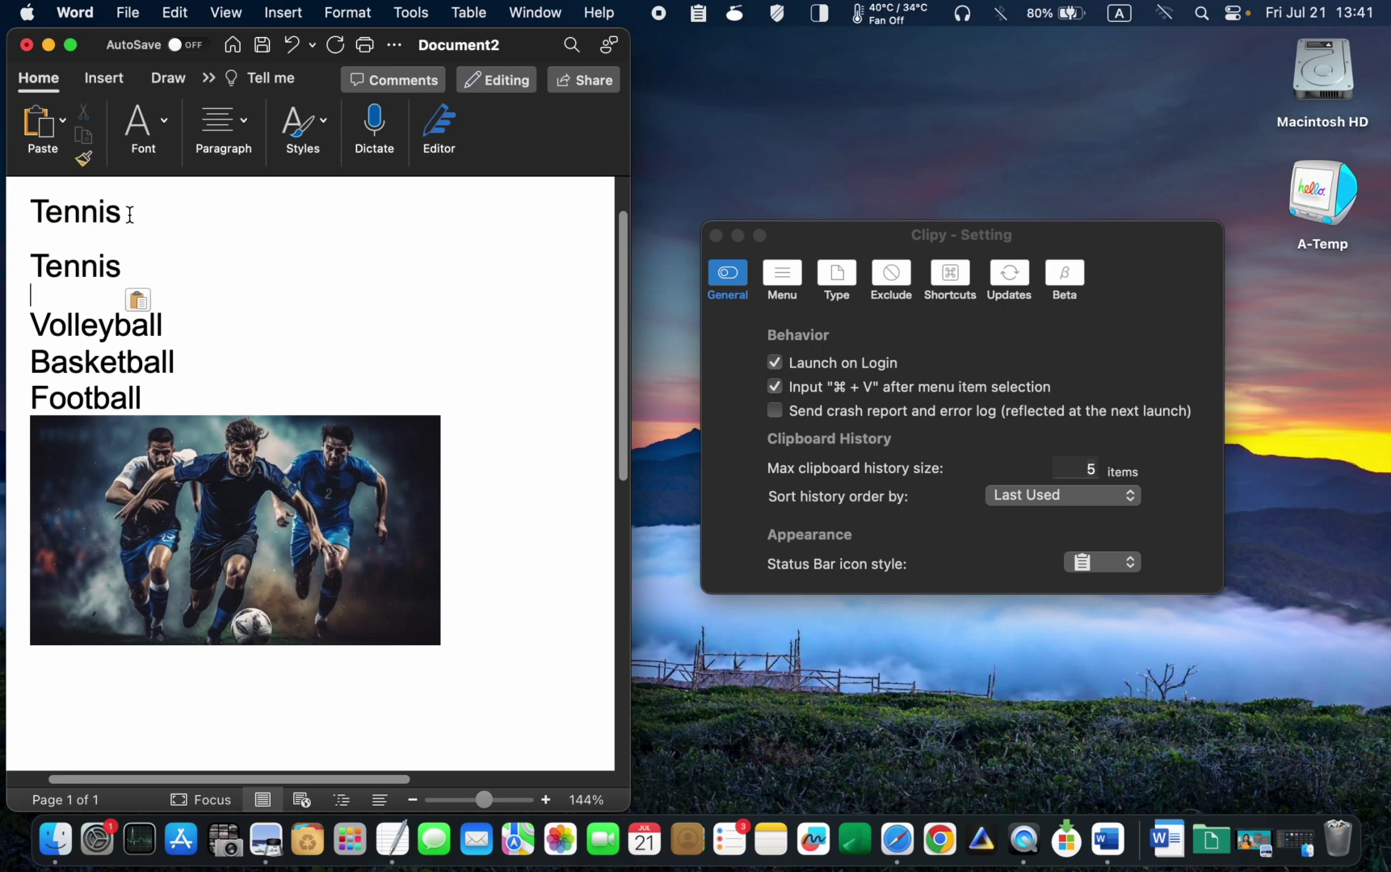
{"action": "left_click", "coordinate": [698, 13]}
{"action": "mouse_move", "coordinate": [723, 68]}
{"action": "left_click", "coordinate": [888, 77]}
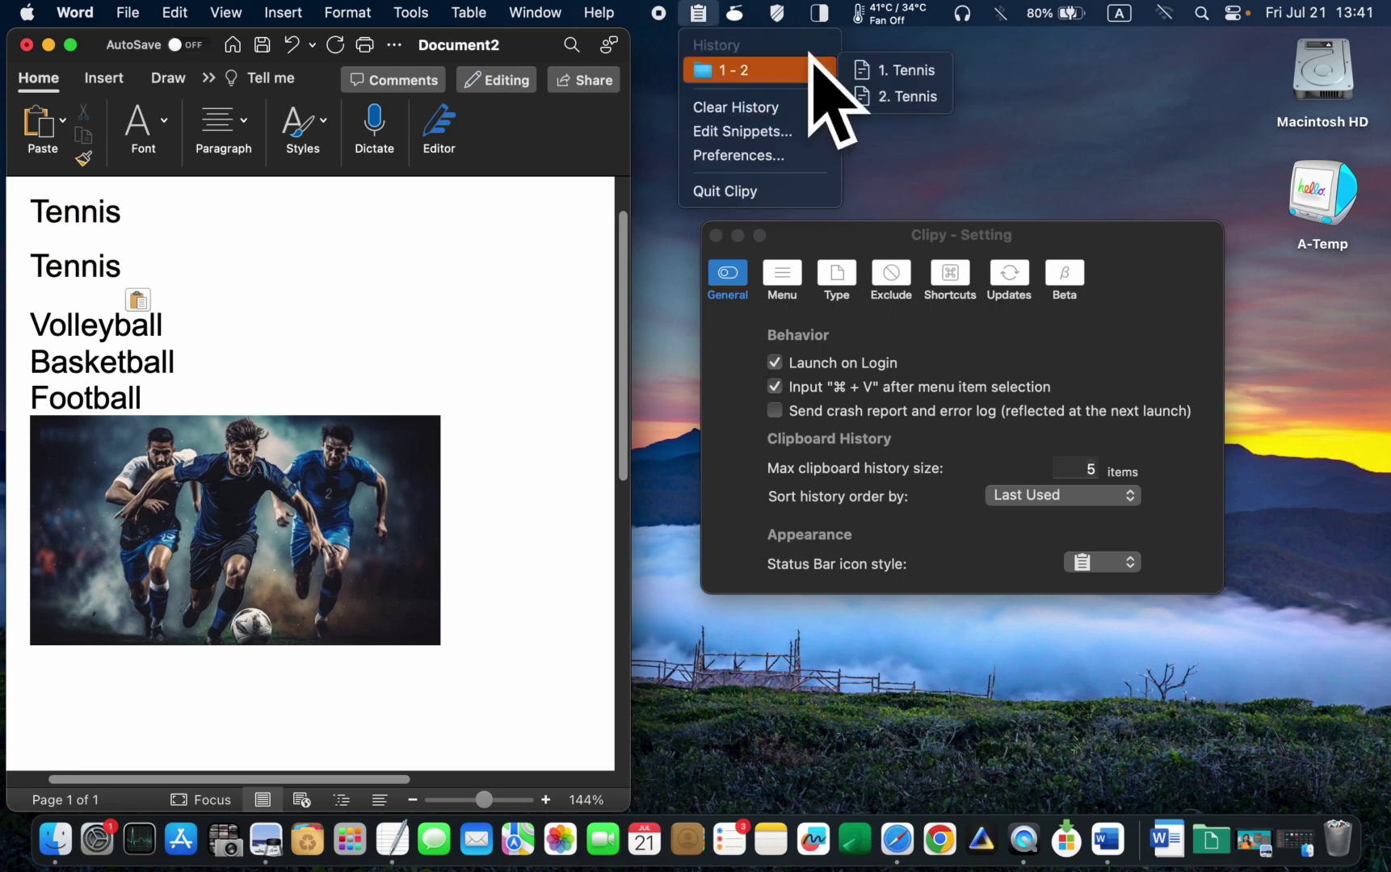
- Copy the football photo and paste a second copy below it from Clipy's History 1 - 3 list
{"action": "left_click", "coordinate": [308, 546]}
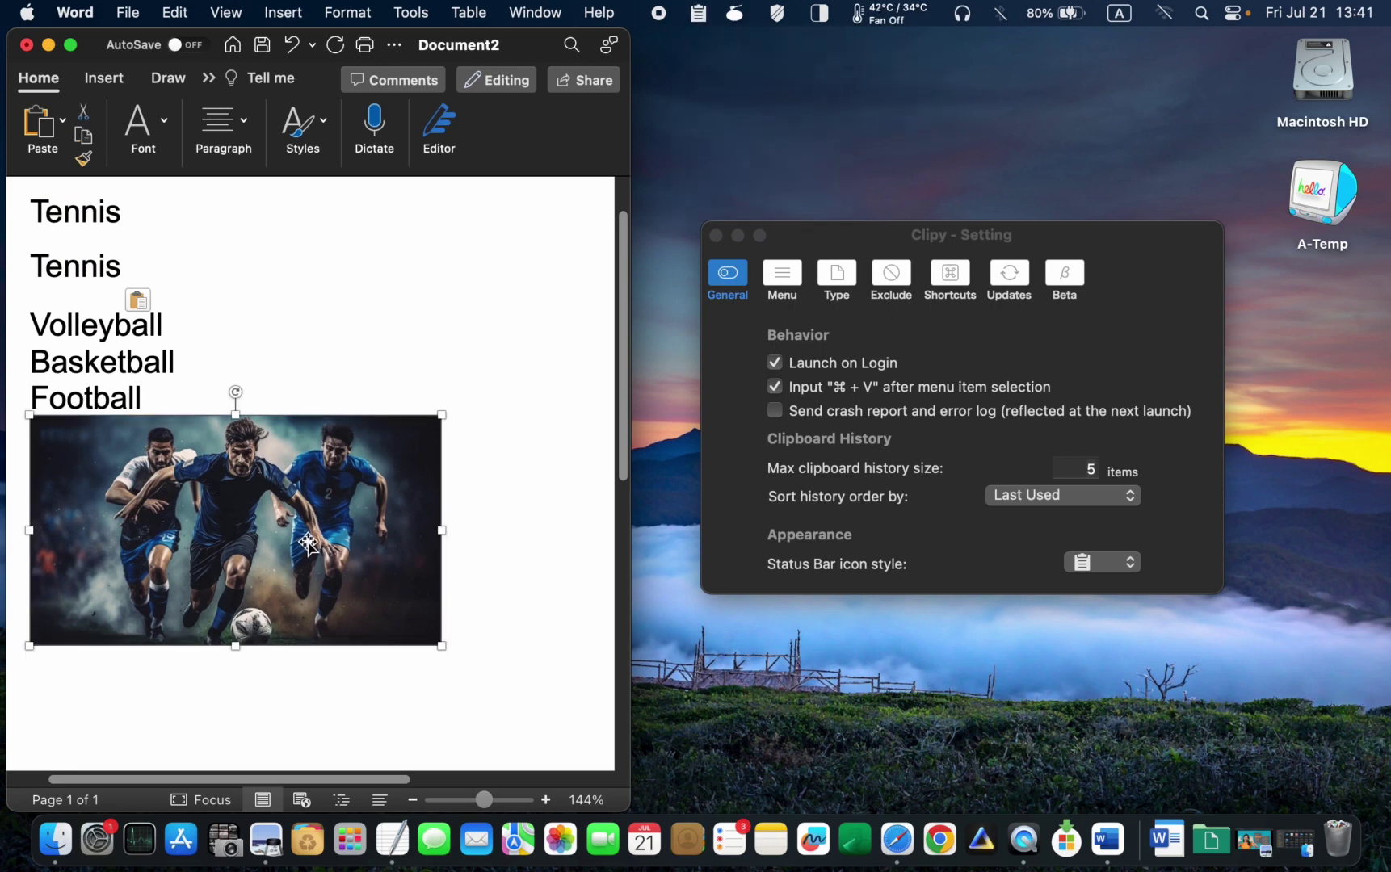
{"action": "right_click", "coordinate": [322, 513]}
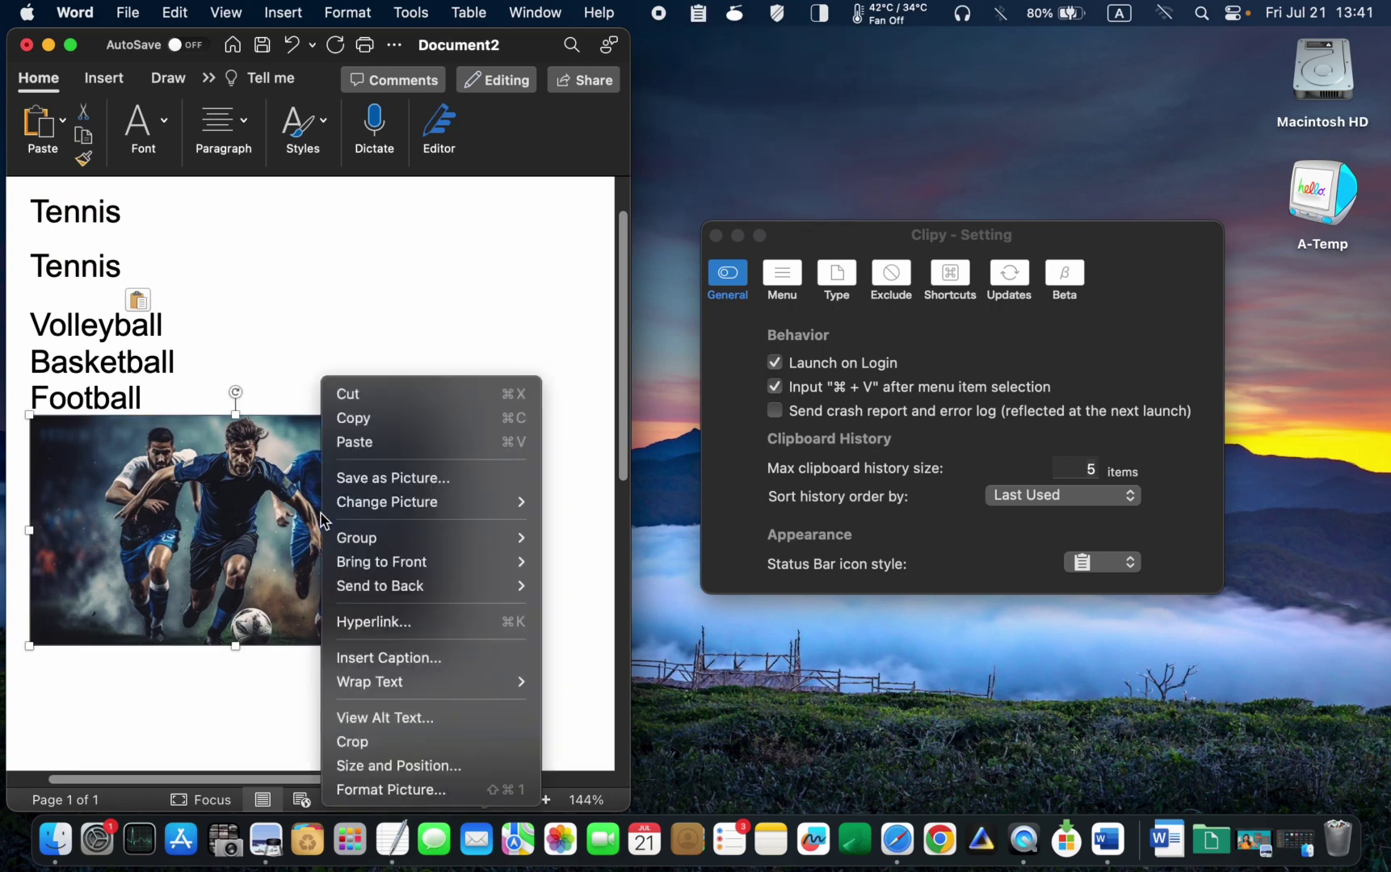
{"action": "left_click", "coordinate": [360, 427]}
{"action": "left_click", "coordinate": [494, 581]}
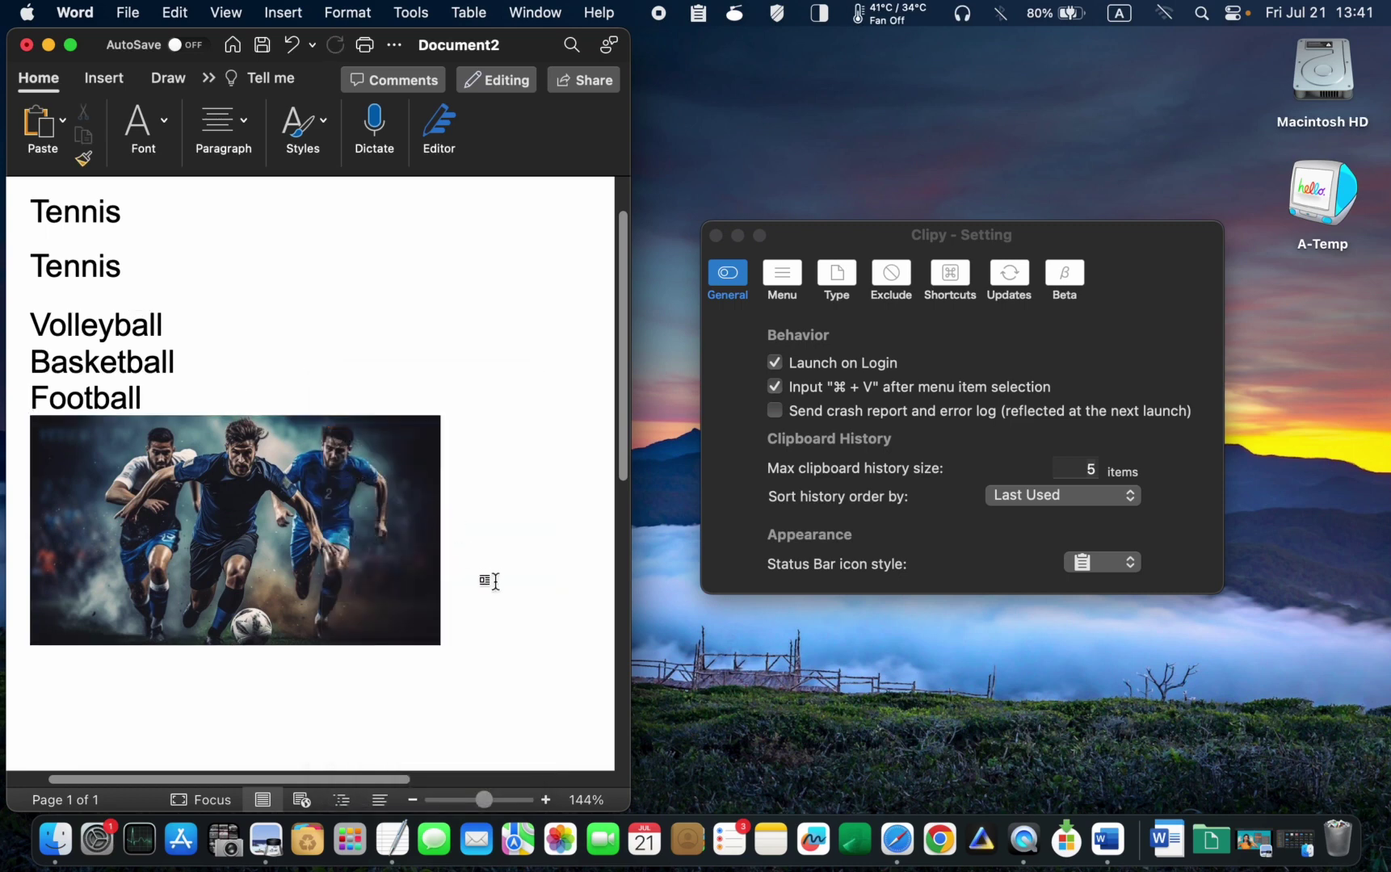
{"action": "key", "text": "Return"}
{"action": "left_click", "coordinate": [698, 14]}
{"action": "mouse_move", "coordinate": [707, 71]}
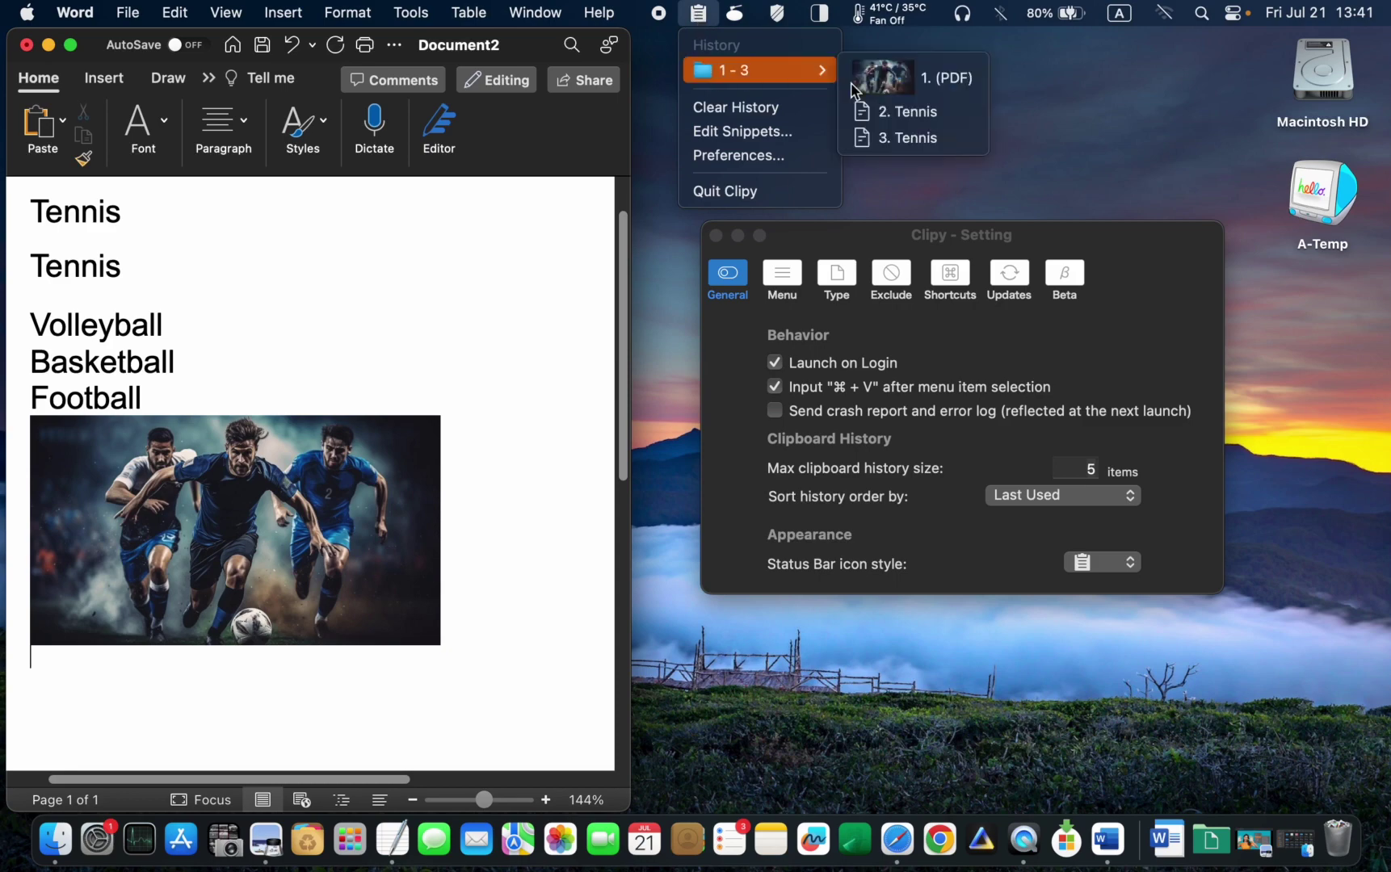
{"action": "left_click", "coordinate": [902, 91]}
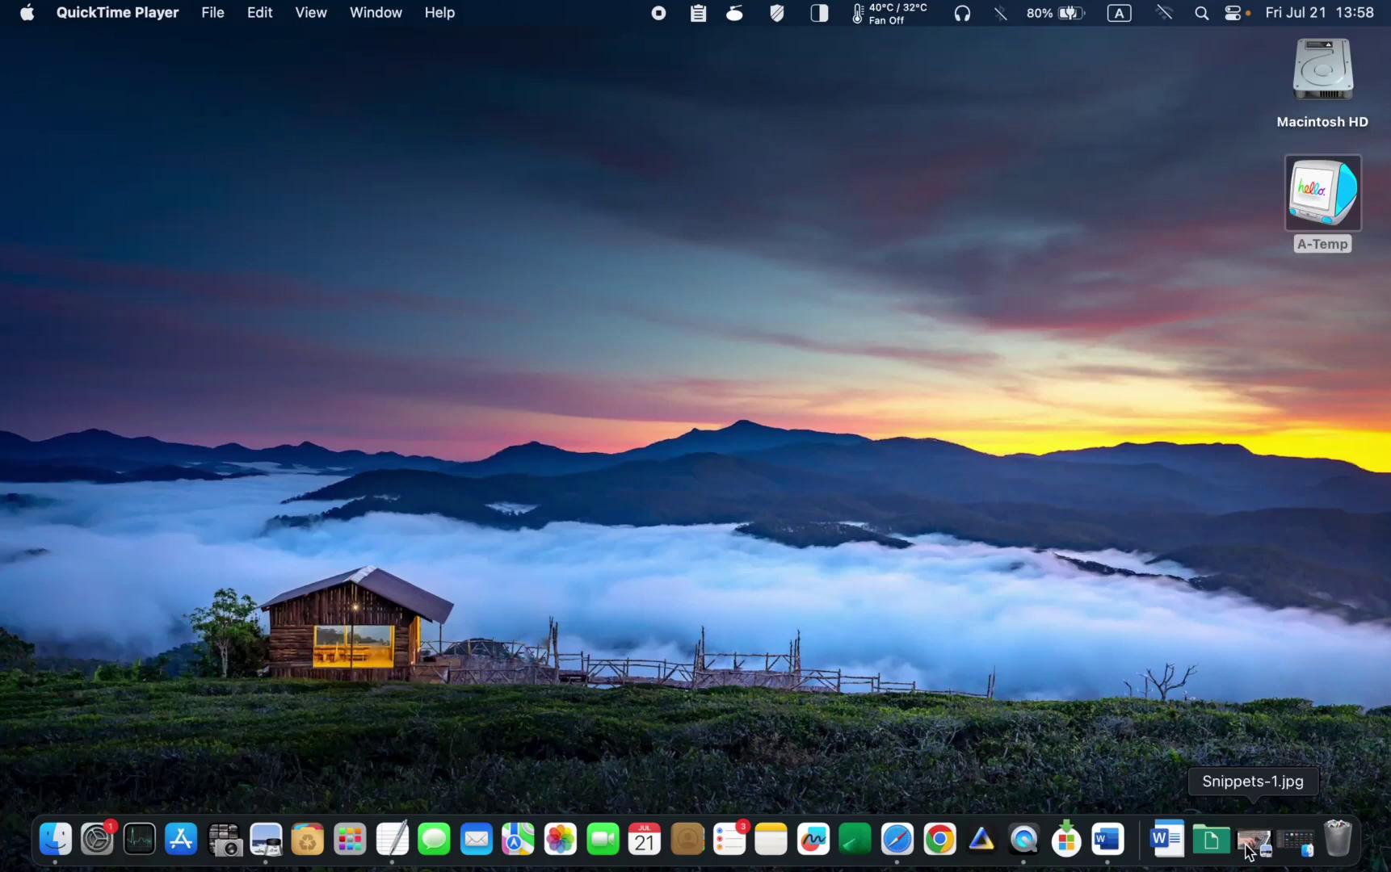
{"action": "left_click", "coordinate": [1252, 843]}
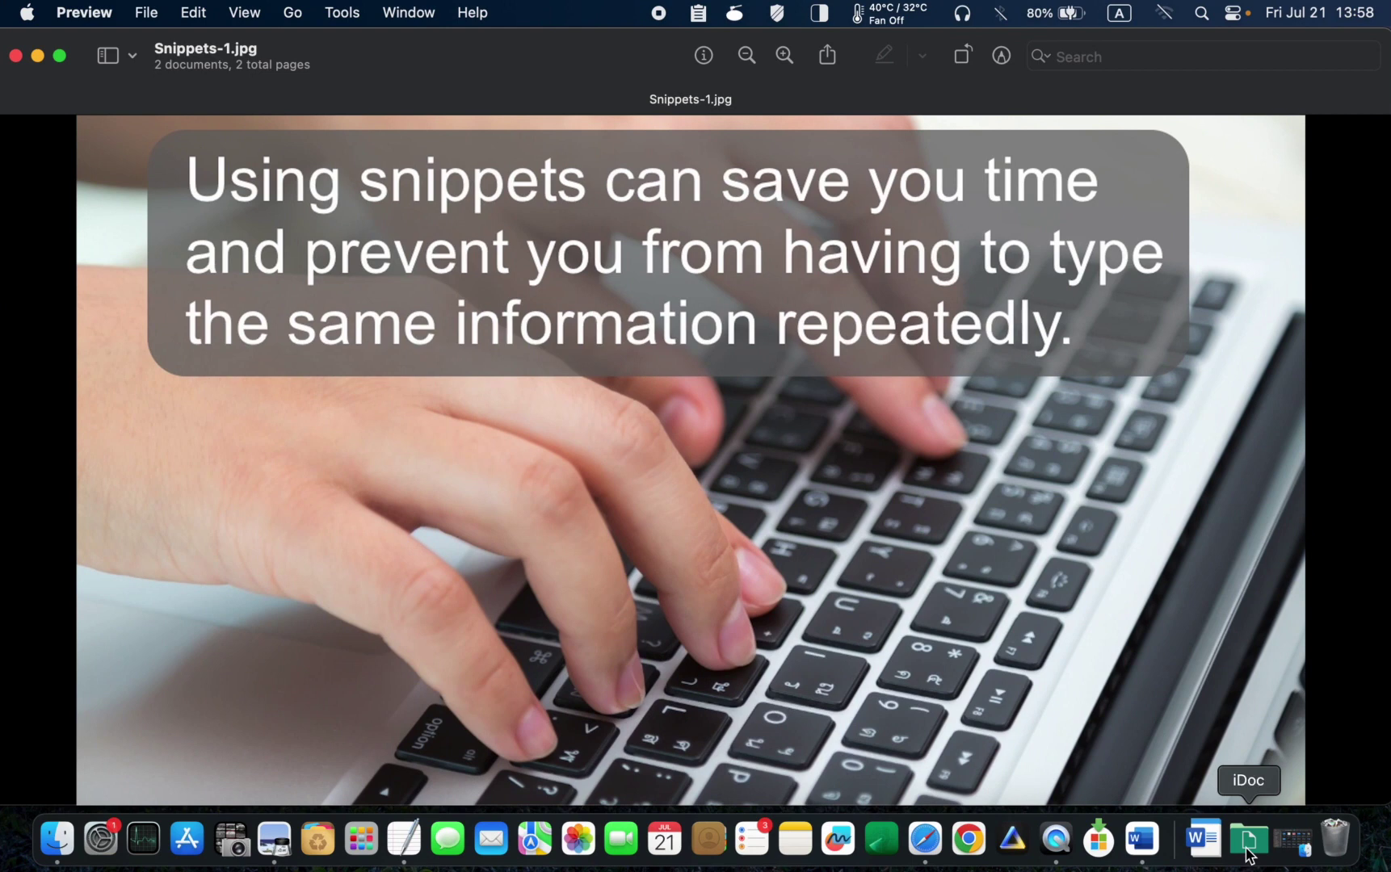
{"action": "left_click", "coordinate": [1250, 855]}
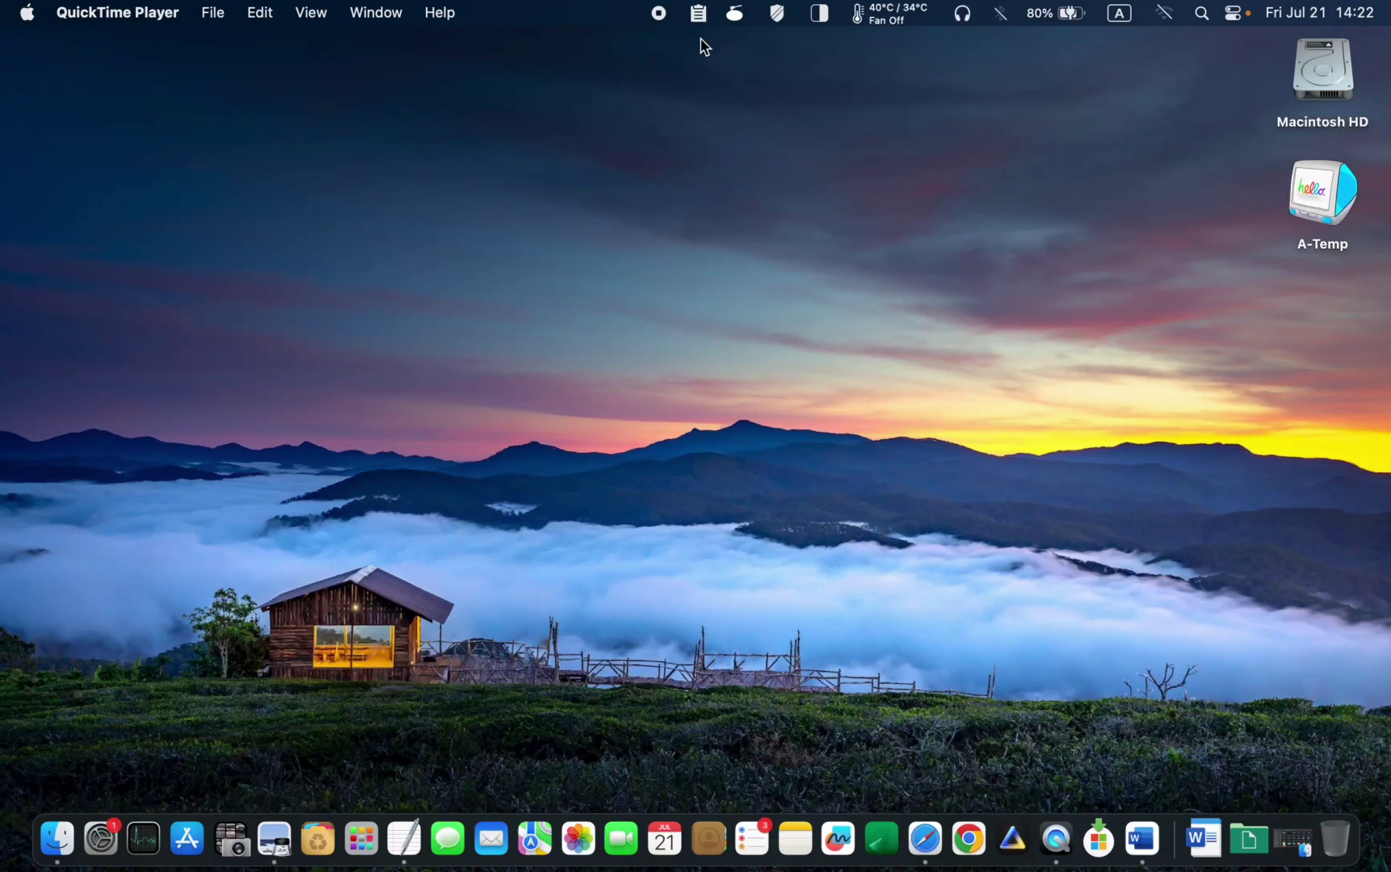
- From Clipy's menu open Edit Snippets, add a folder renamed 'My Snippets', and select it
{"action": "left_click", "coordinate": [700, 16]}
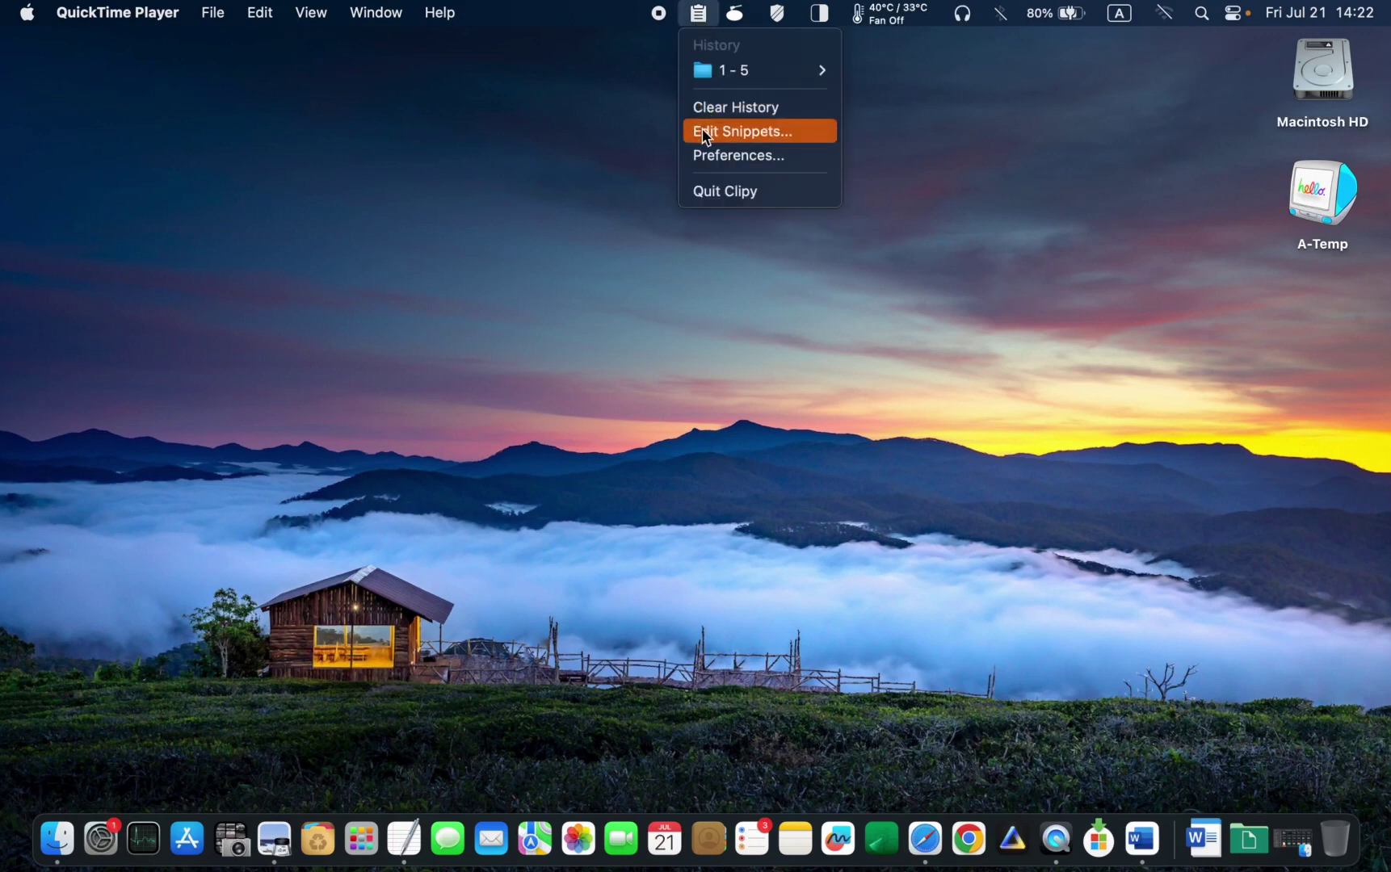
{"action": "left_click", "coordinate": [705, 132]}
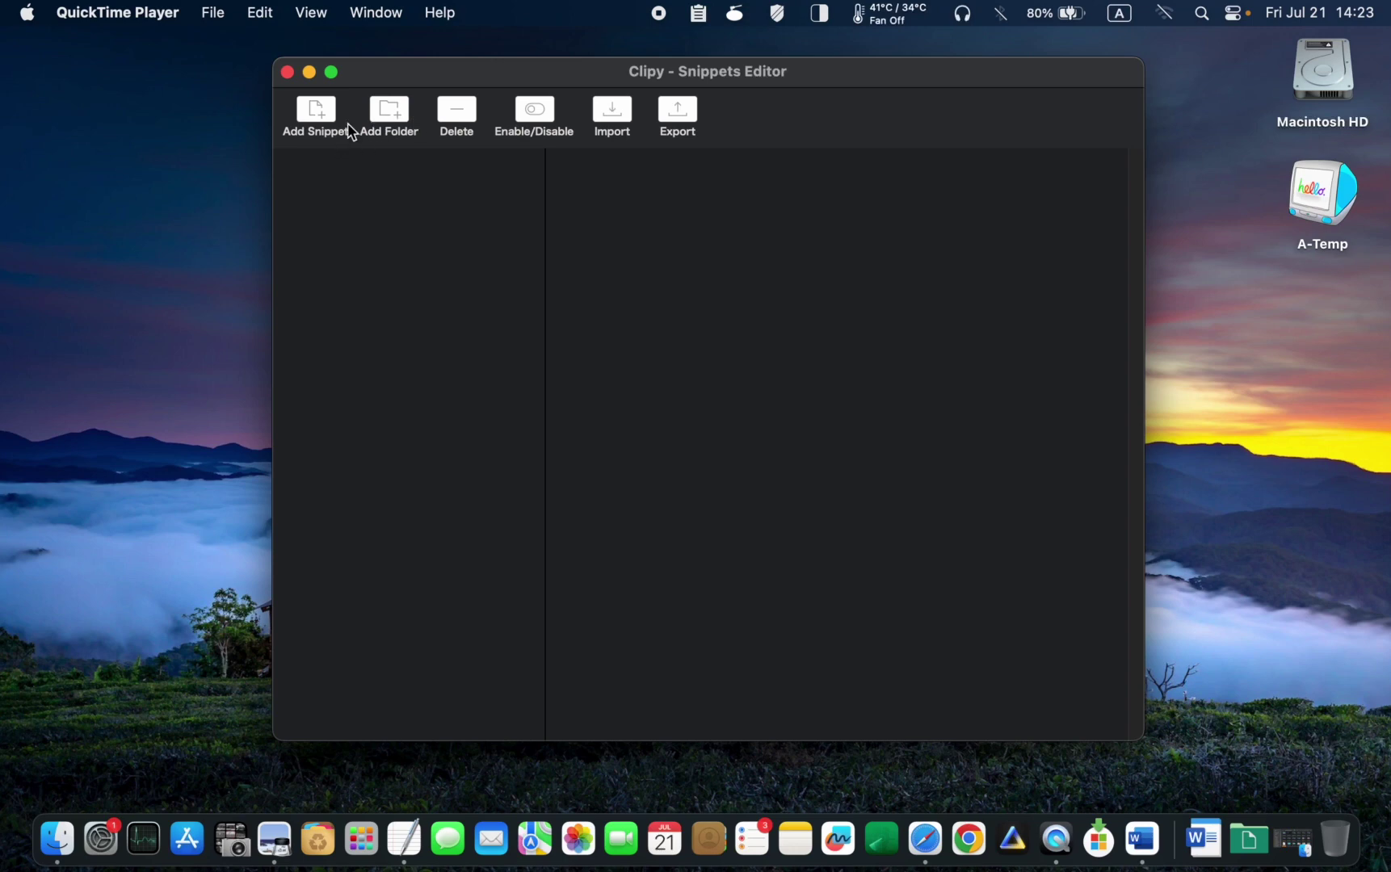
{"action": "left_click", "coordinate": [388, 112]}
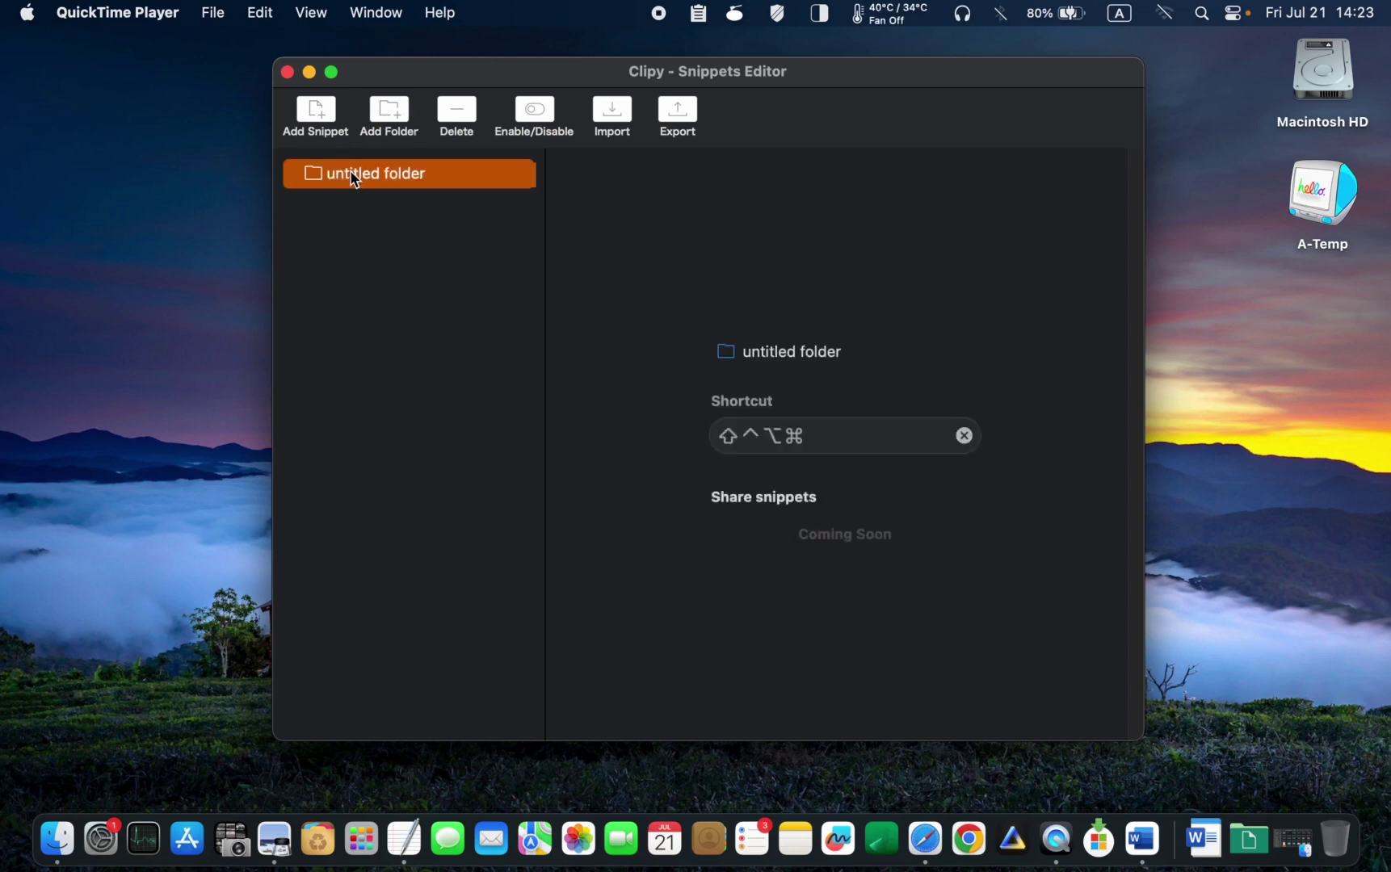
{"action": "left_click", "coordinate": [352, 176]}
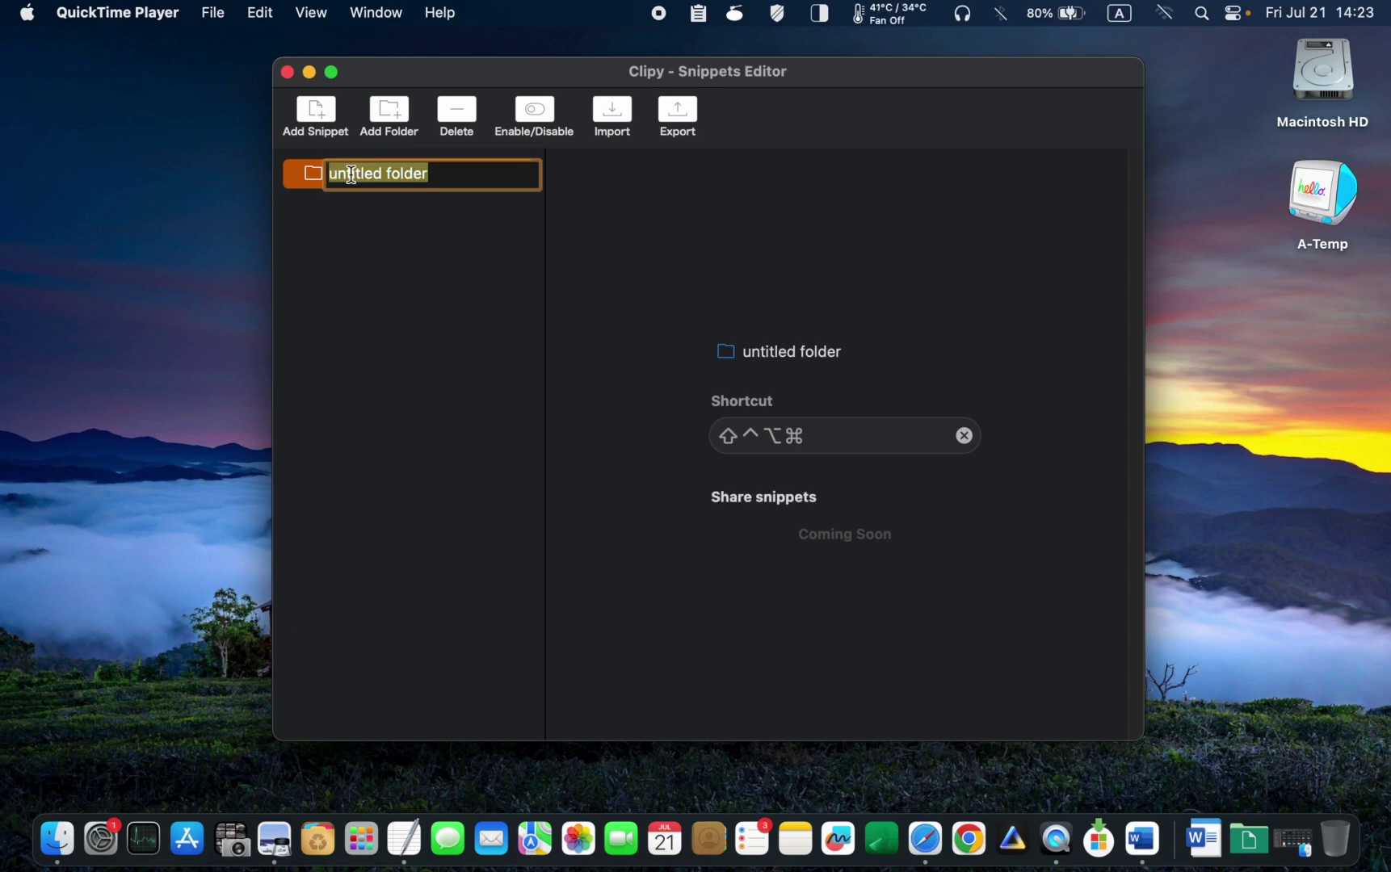
{"action": "type", "text": "My Snippets"}
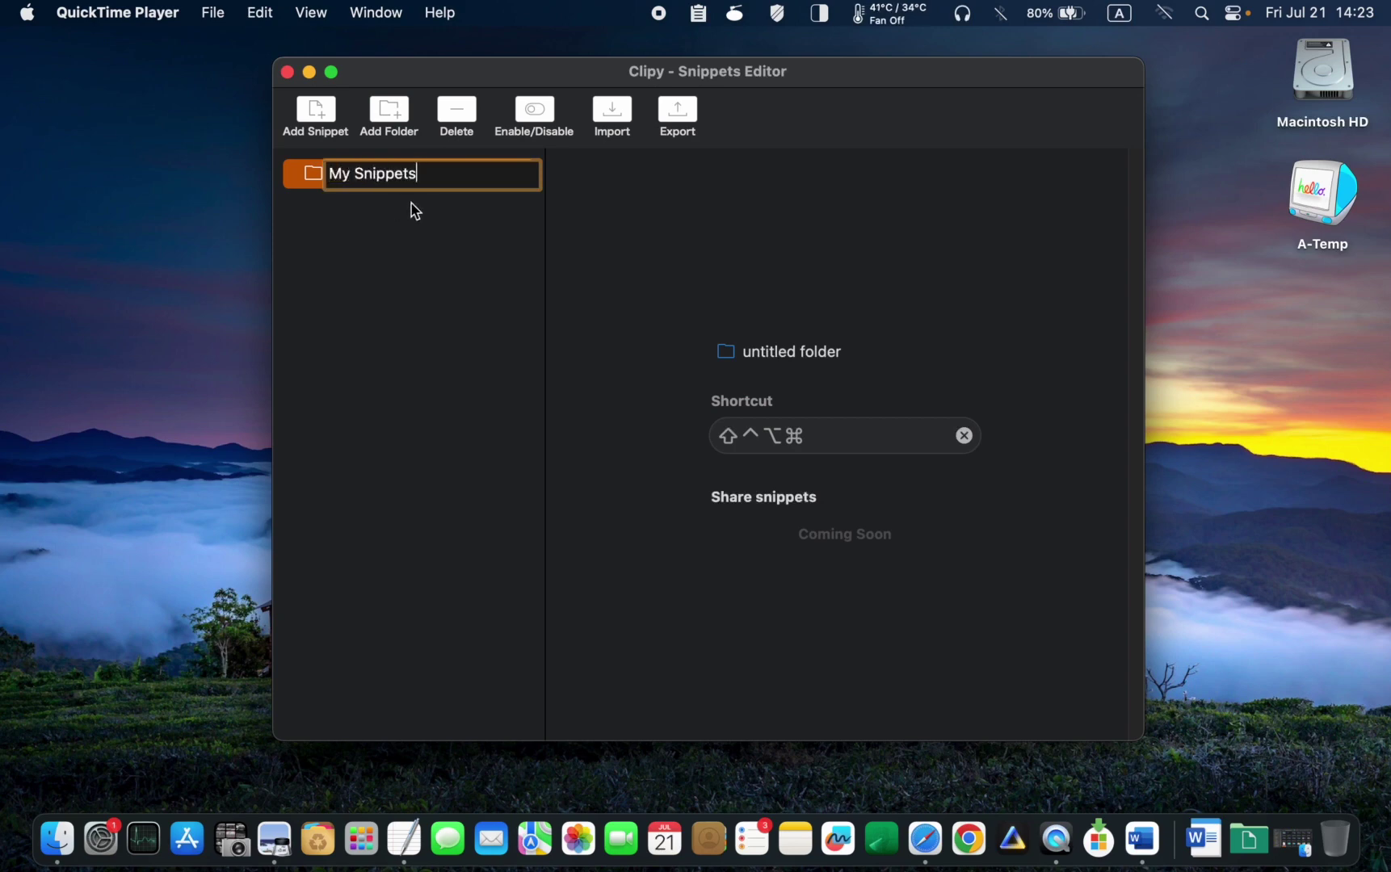
{"action": "left_click", "coordinate": [424, 225]}
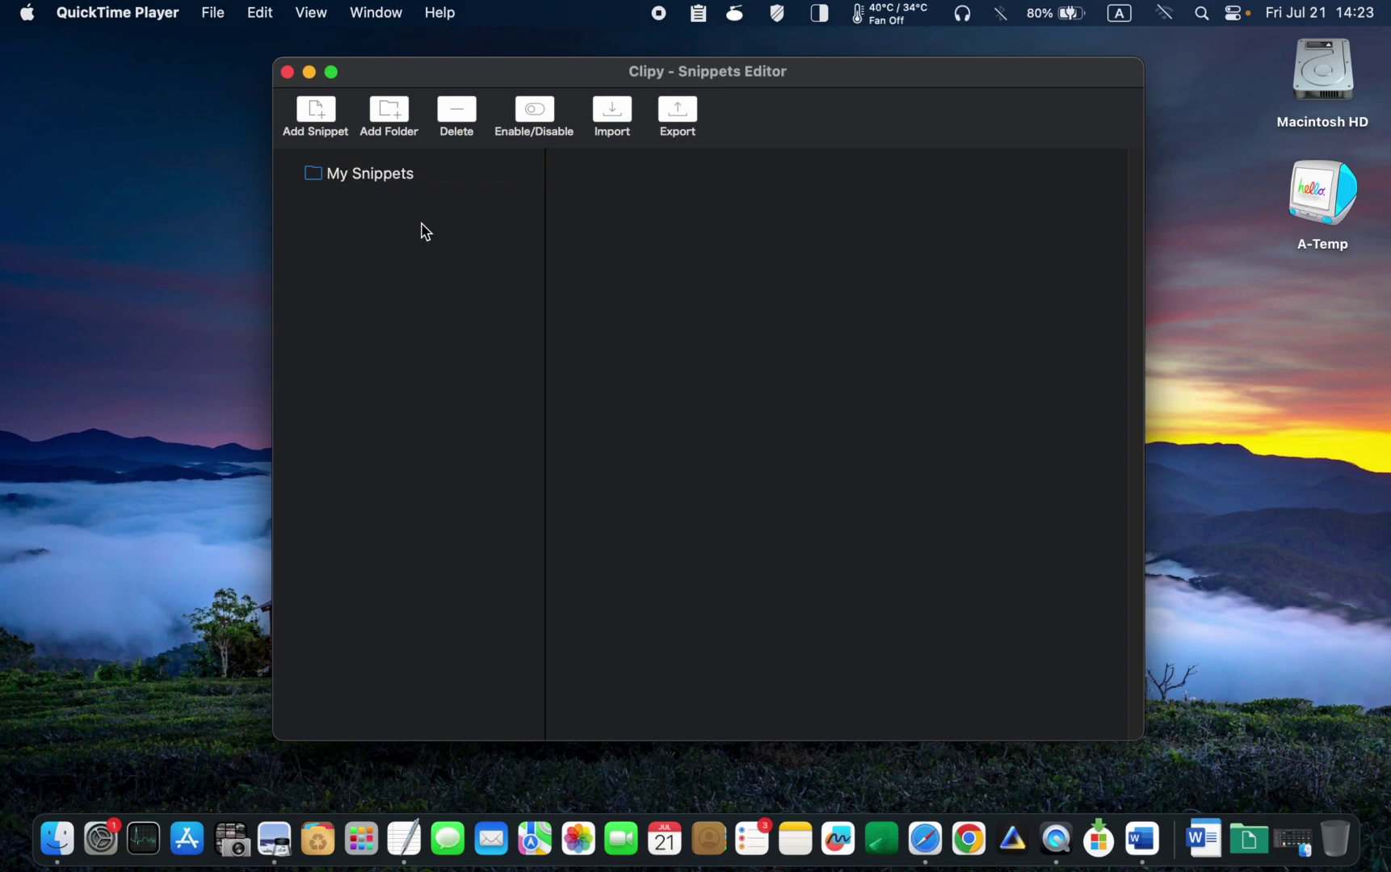
{"action": "left_click", "coordinate": [359, 186]}
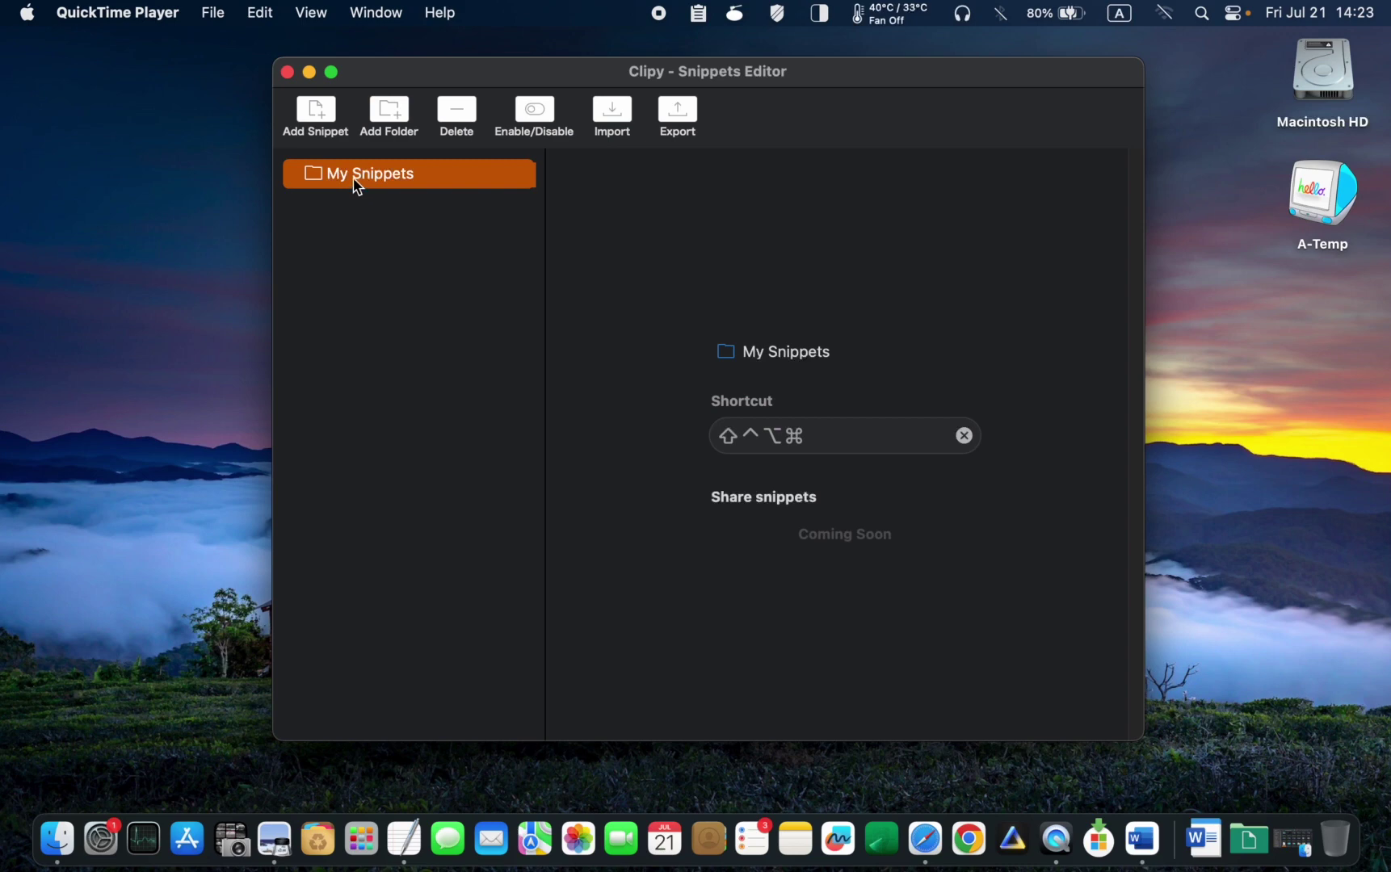
- Add a new snippet to My Snippets and name it HA using the copied HA from history
{"action": "left_click", "coordinate": [320, 119]}
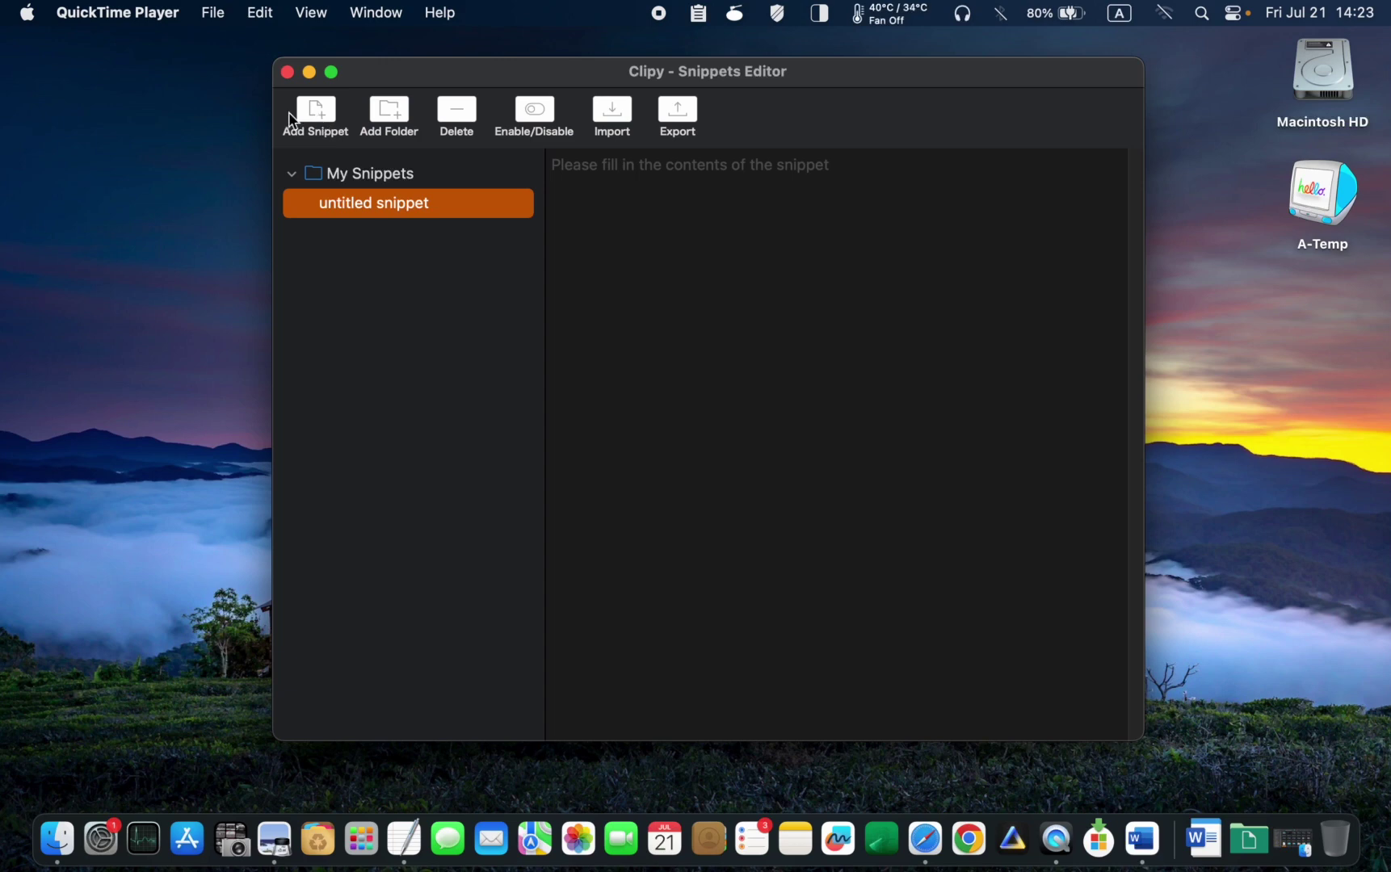
{"action": "left_click", "coordinate": [392, 211]}
{"action": "left_click", "coordinate": [696, 15]}
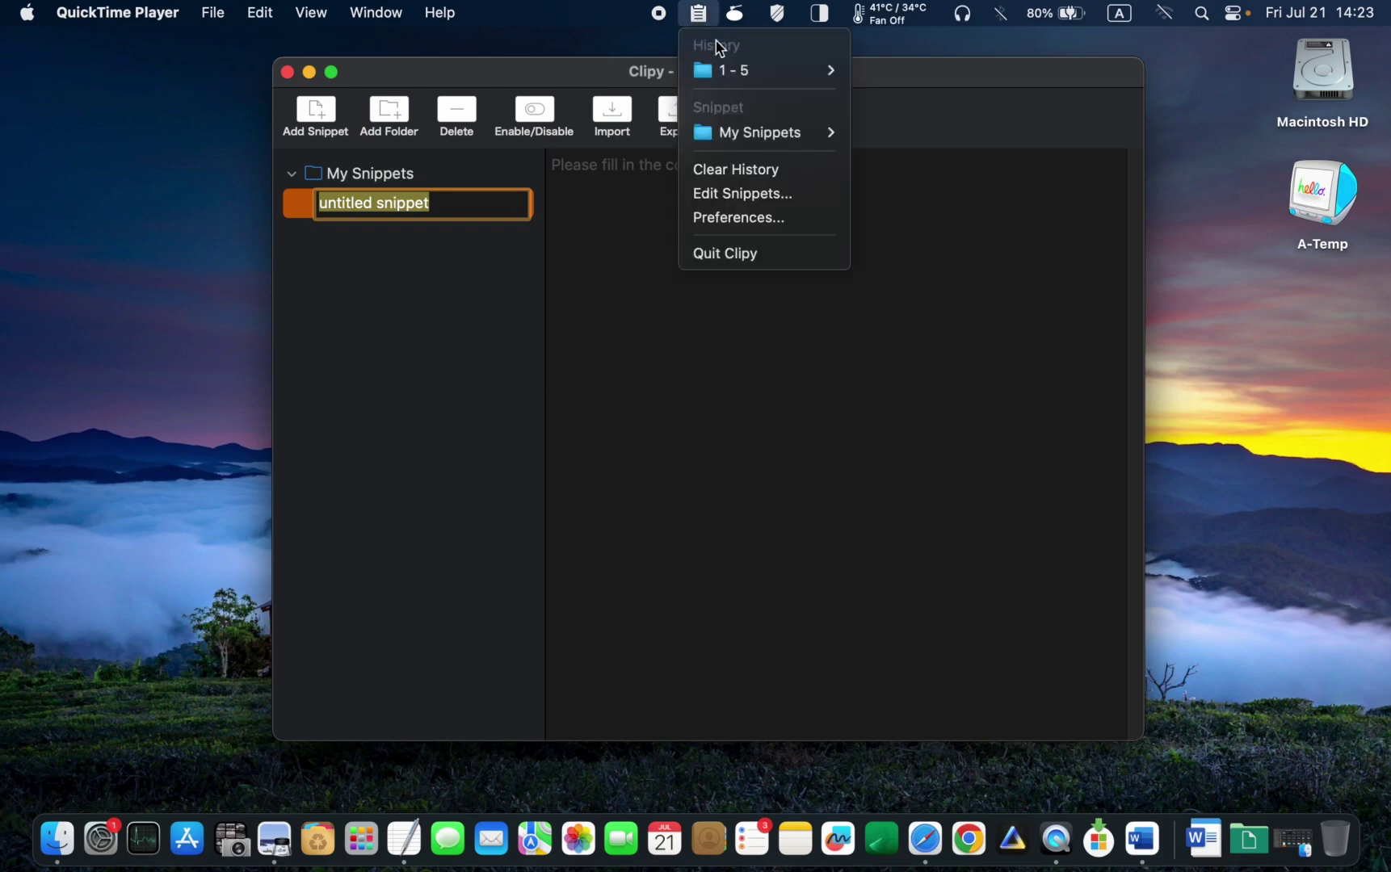
{"action": "mouse_move", "coordinate": [755, 66]}
{"action": "left_click", "coordinate": [915, 97]}
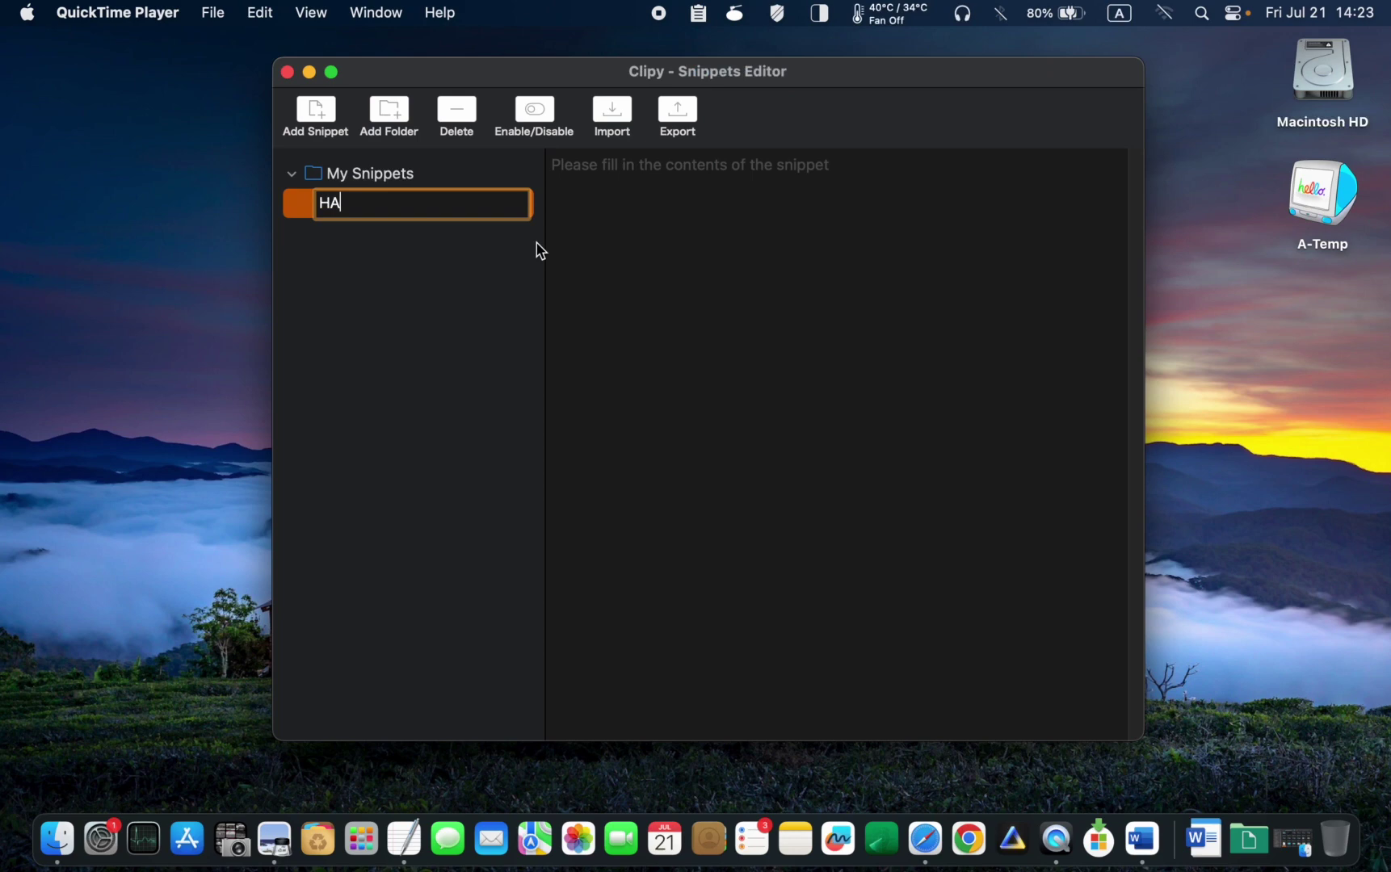
{"action": "left_click", "coordinate": [407, 261]}
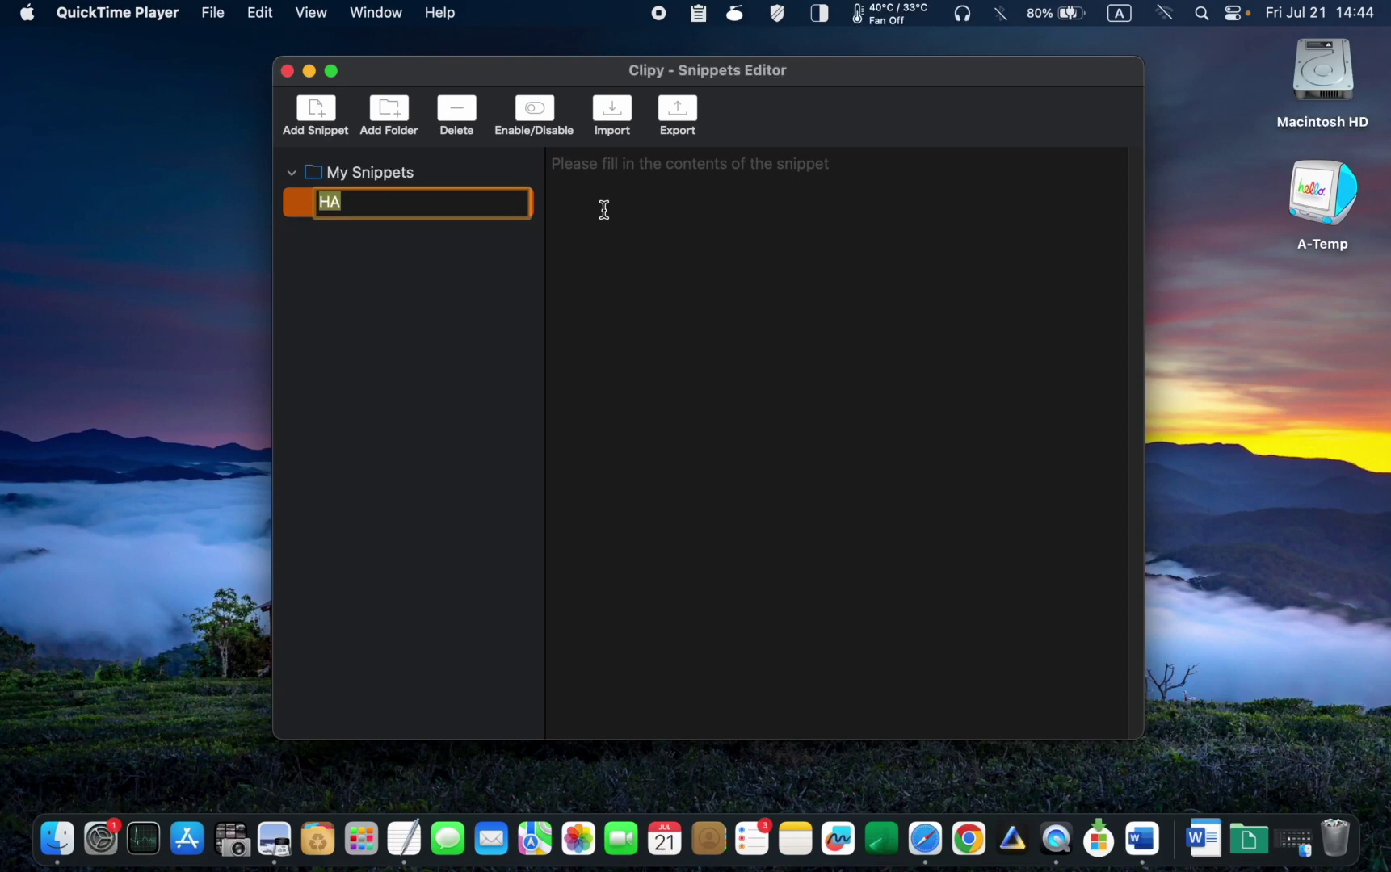
- Fill the HA snippet with the three-line postal address from Clipy's clipboard history
{"action": "left_click", "coordinate": [596, 165]}
{"action": "left_click", "coordinate": [705, 13]}
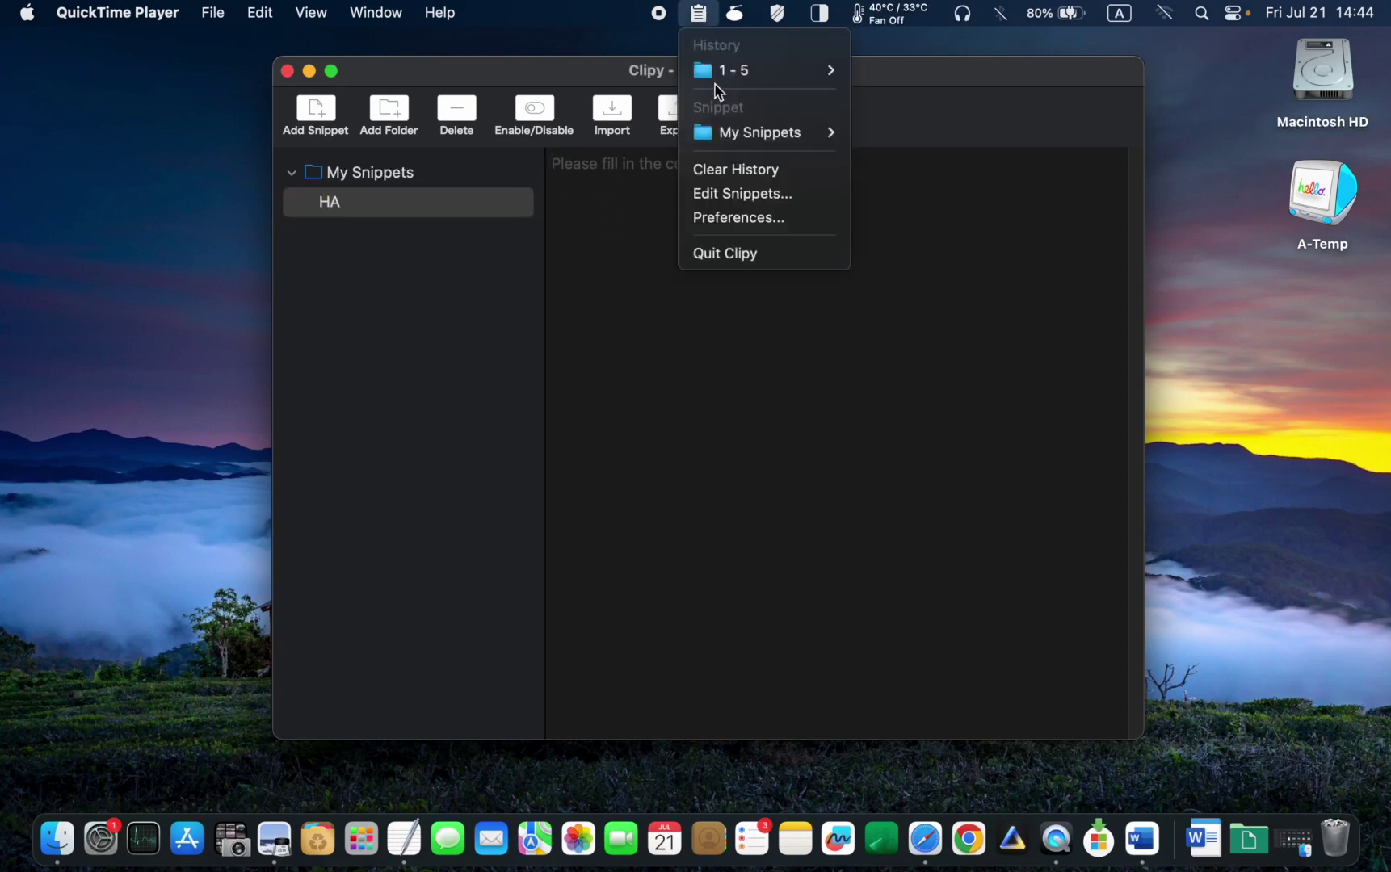
{"action": "mouse_move", "coordinate": [717, 72]}
{"action": "left_click", "coordinate": [929, 122]}
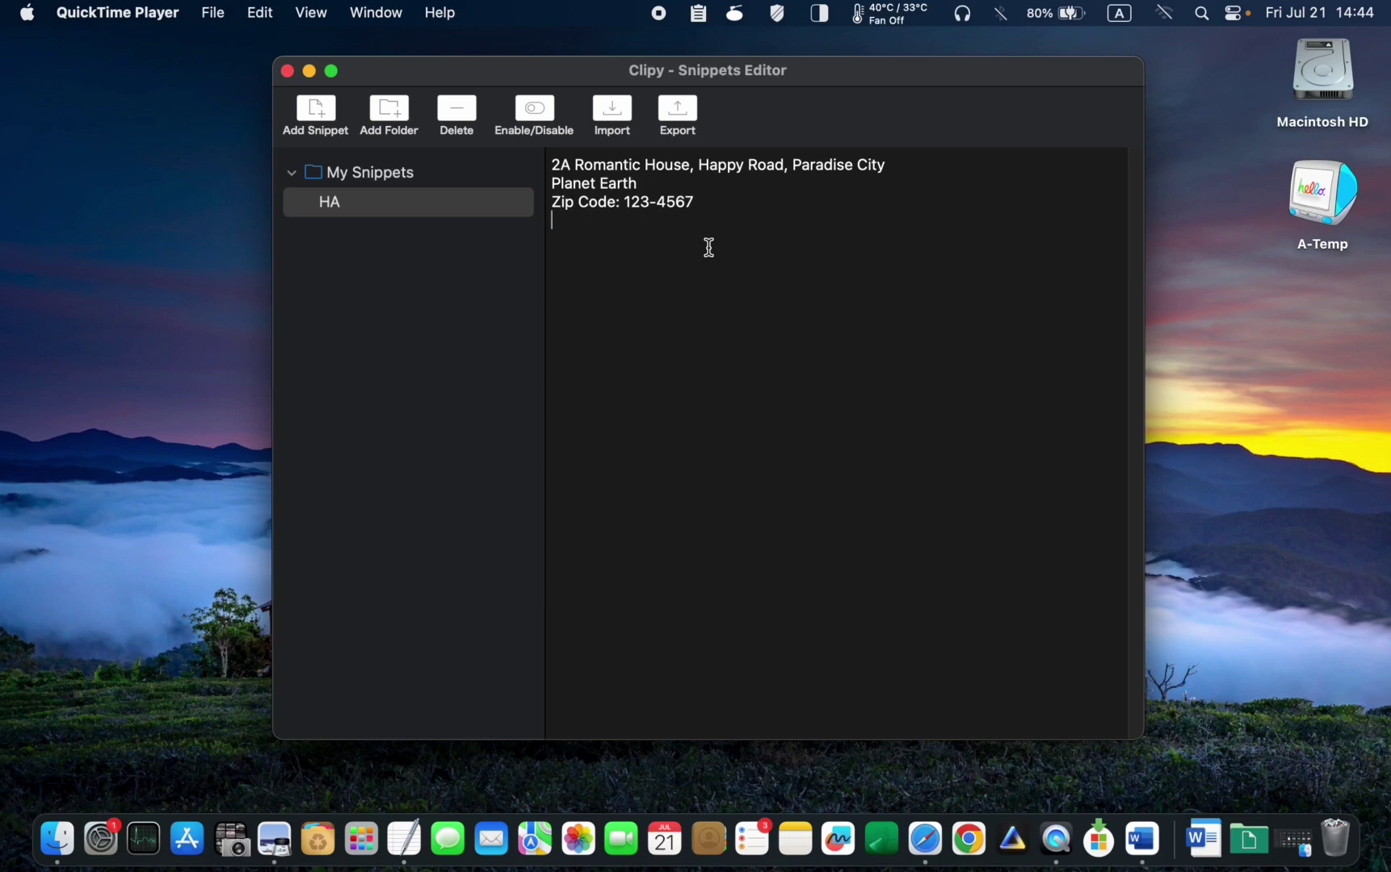
- Add another snippet to My Snippets and name it EM from the clipboard history
{"action": "left_click", "coordinate": [322, 123]}
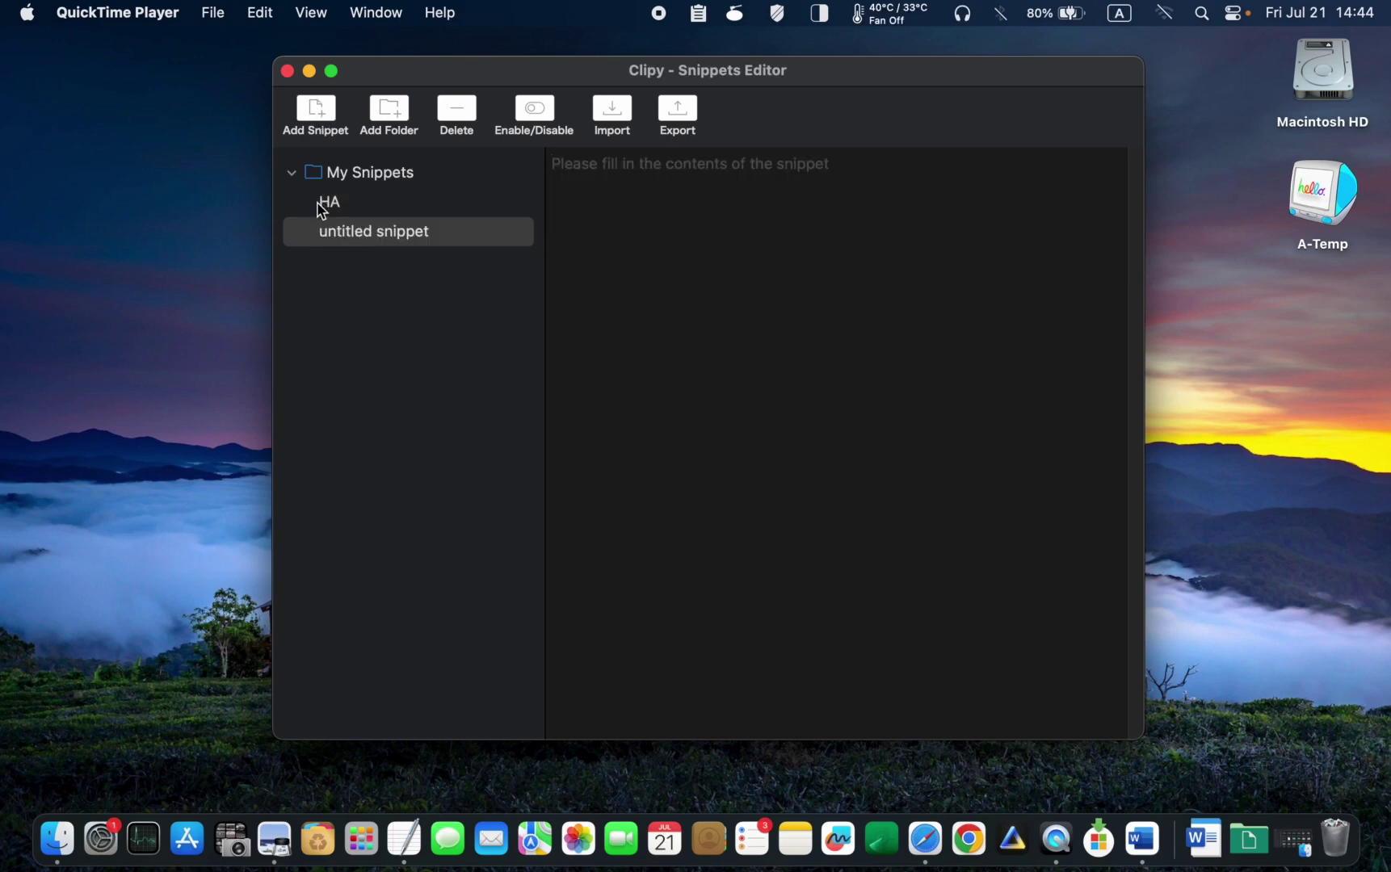
{"action": "left_click", "coordinate": [346, 228]}
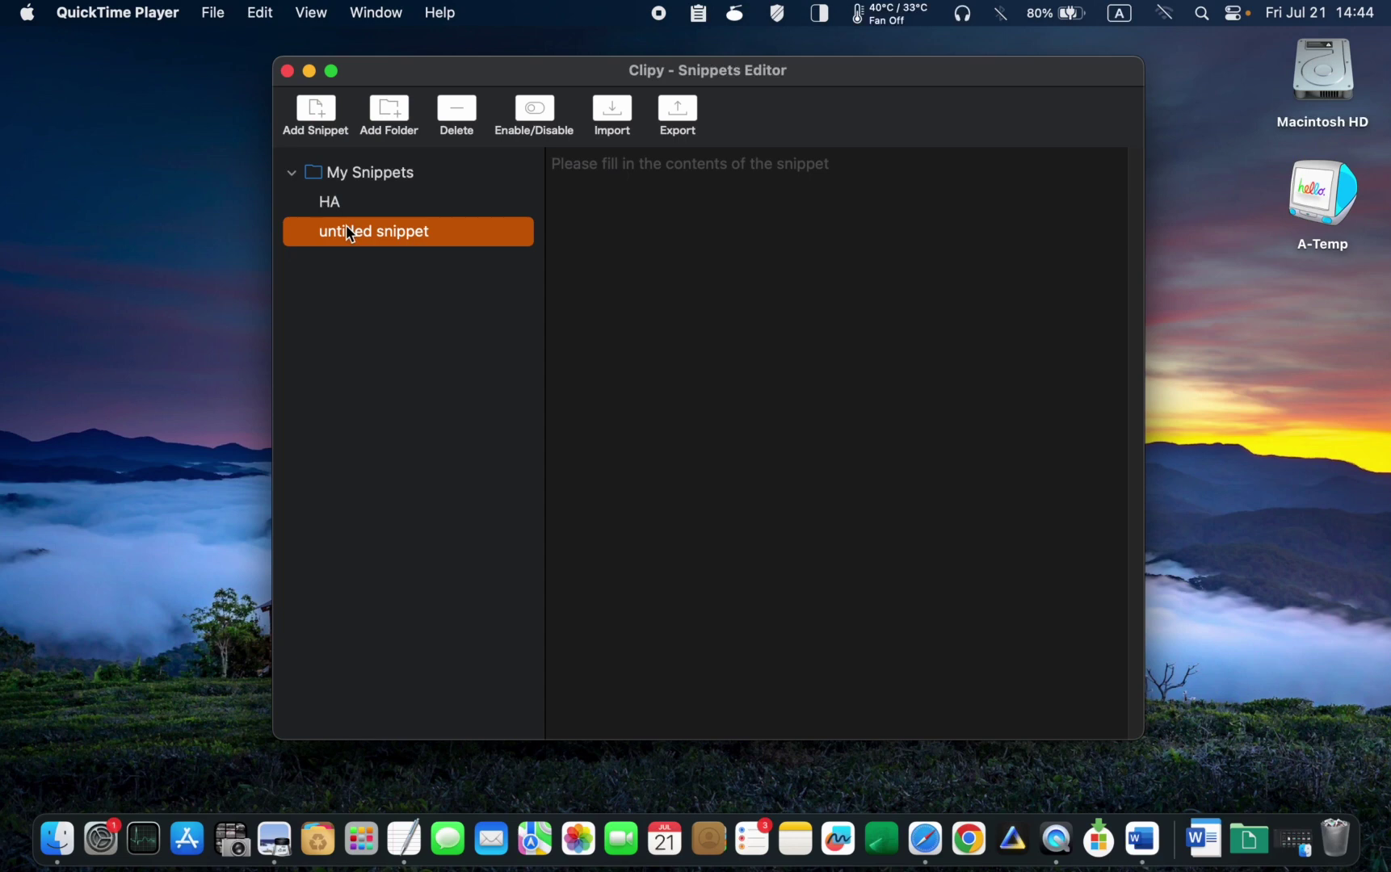
{"action": "left_click", "coordinate": [350, 233]}
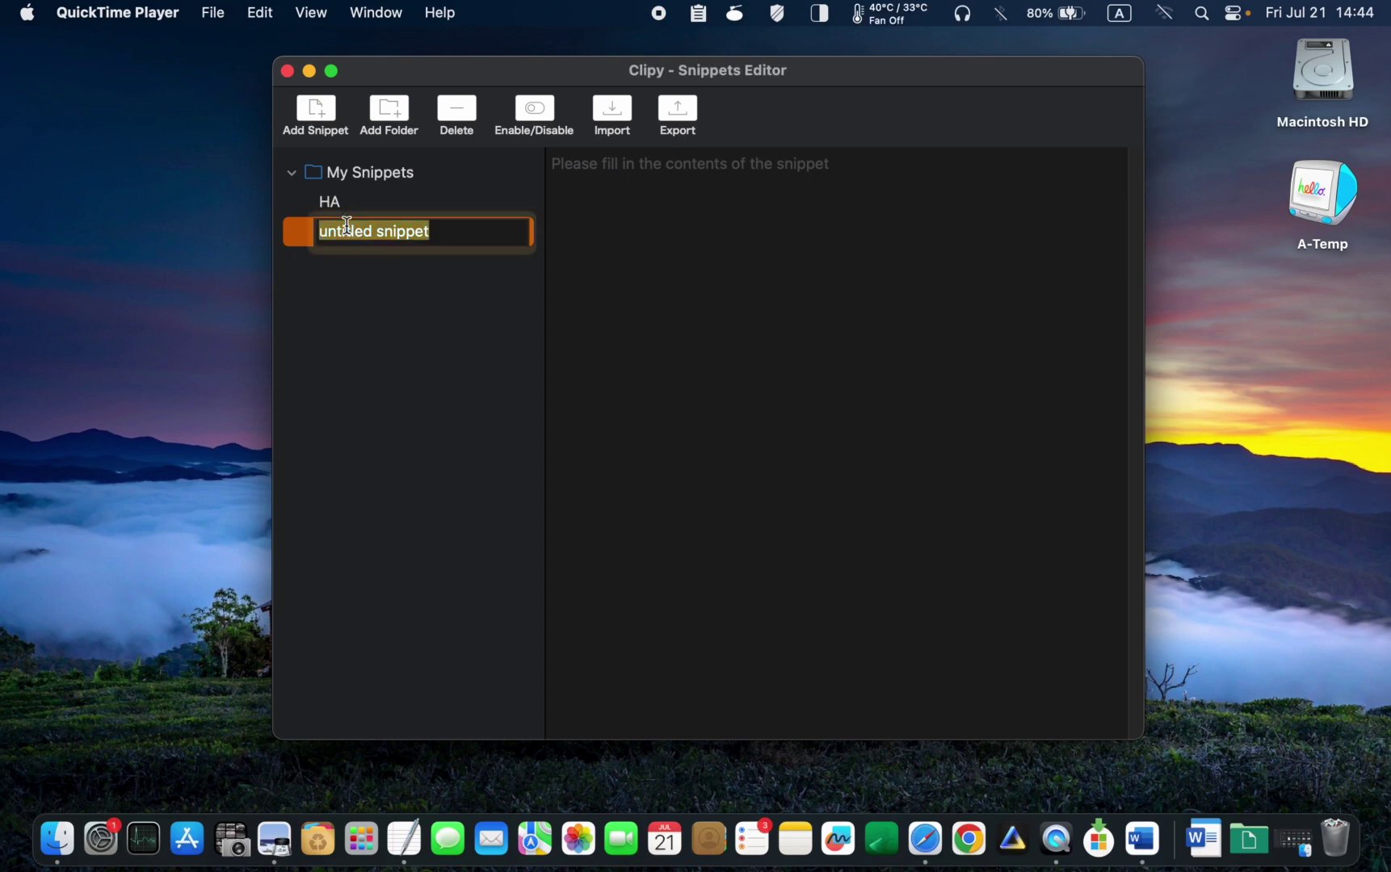
{"action": "left_click", "coordinate": [701, 16]}
{"action": "mouse_move", "coordinate": [711, 70]}
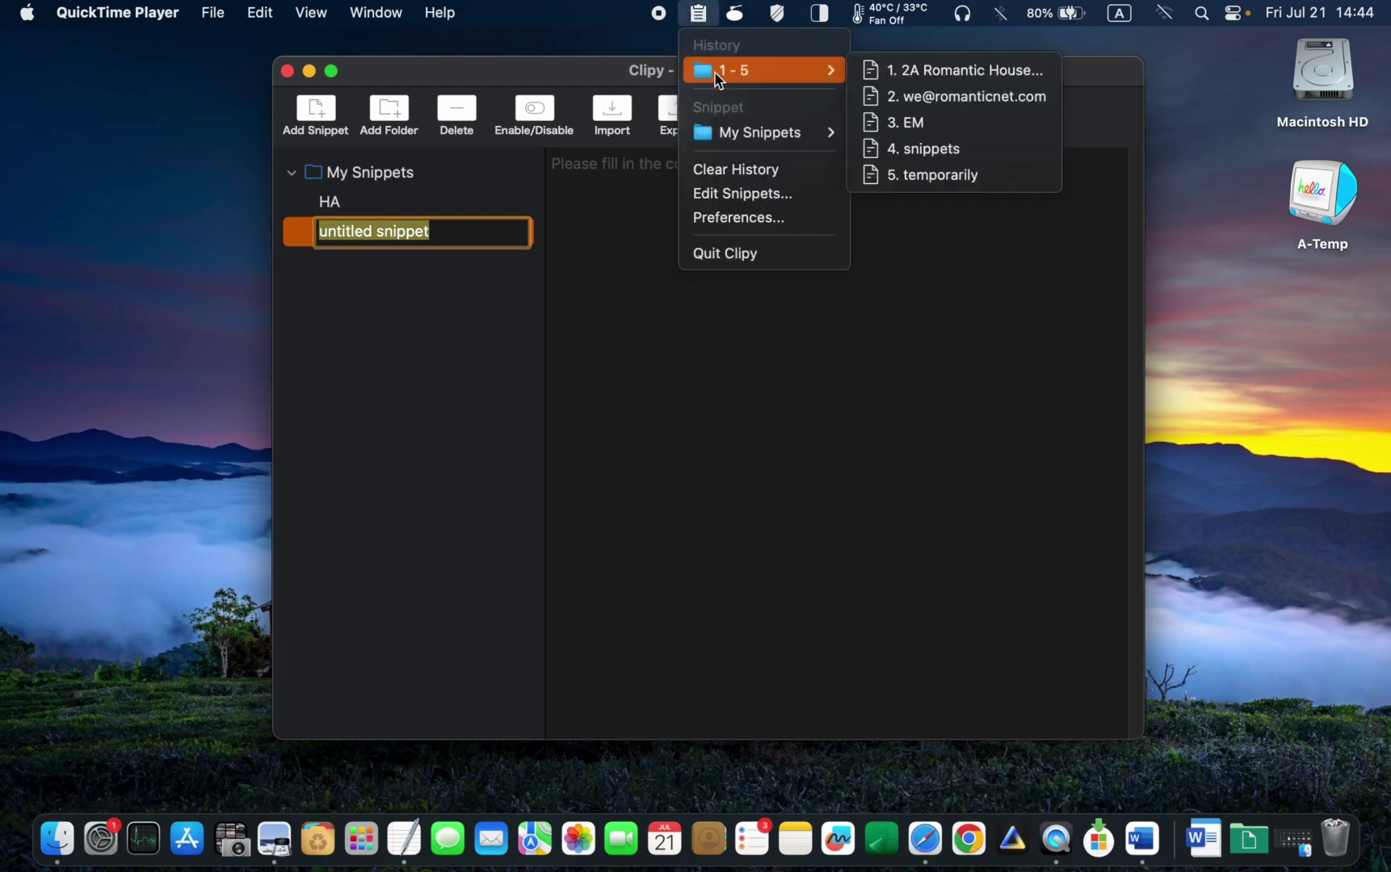
{"action": "left_click", "coordinate": [906, 121]}
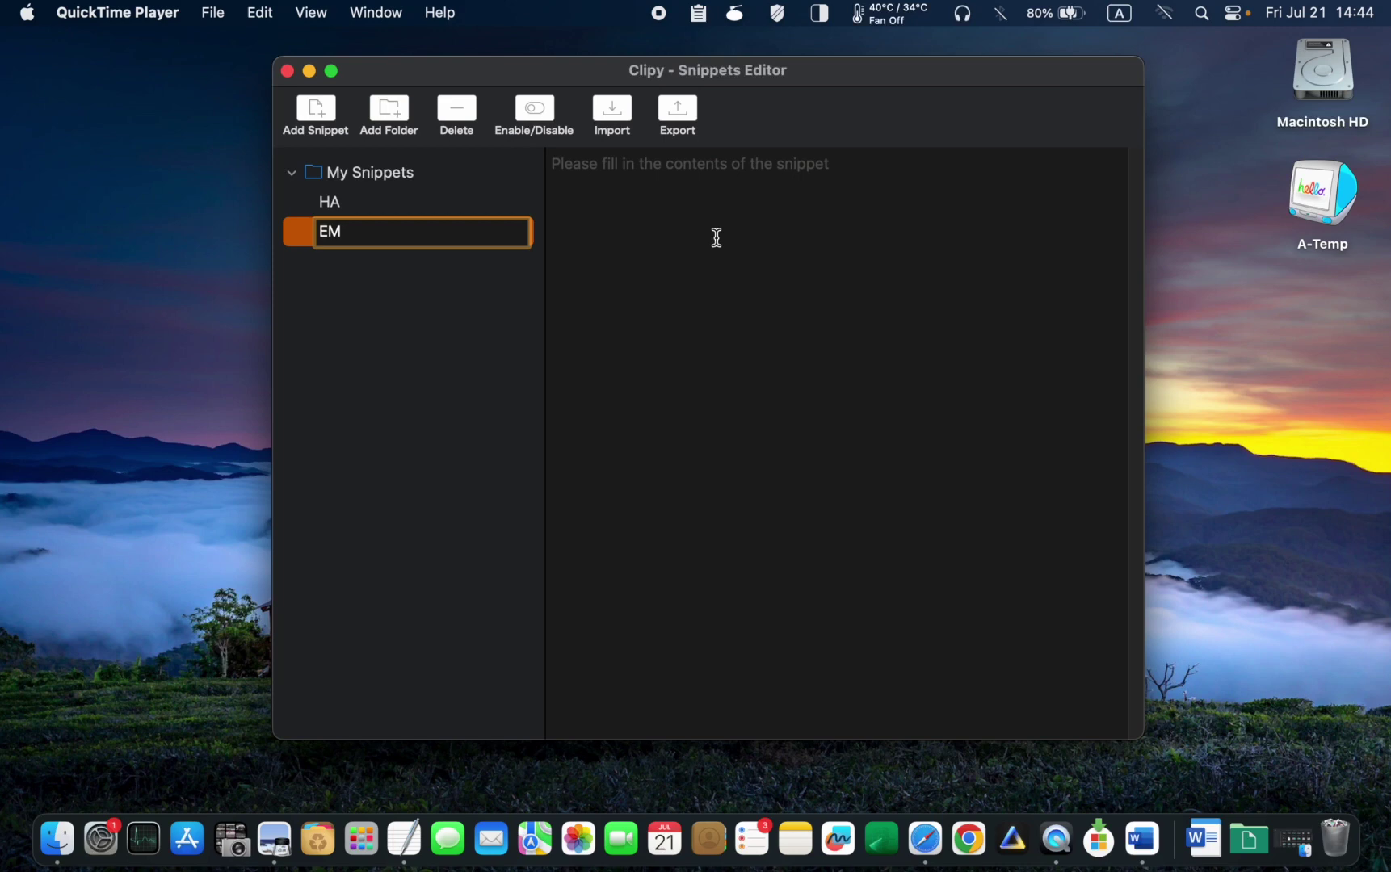
{"action": "left_click", "coordinate": [357, 296]}
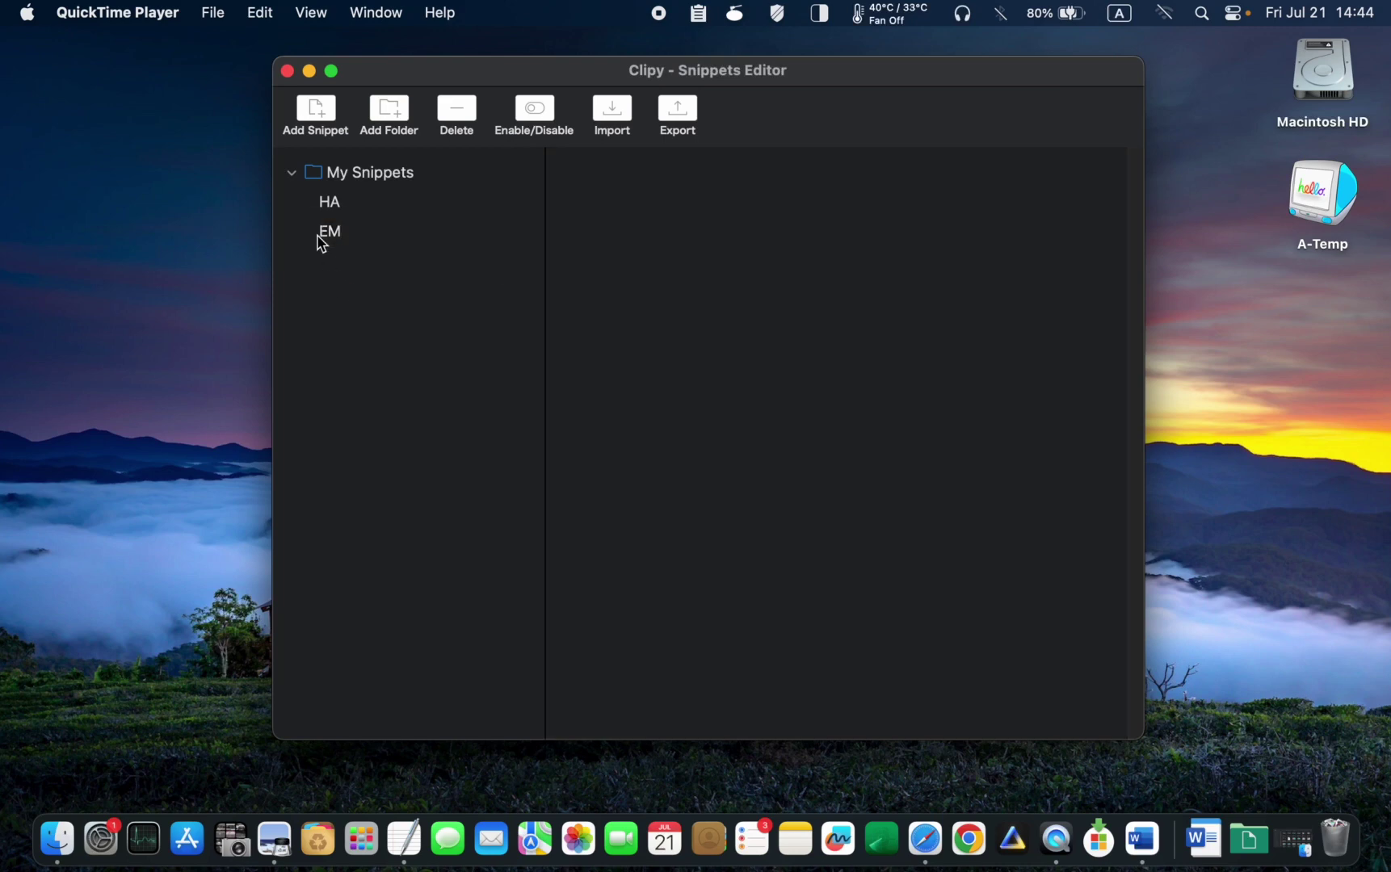
{"action": "left_click", "coordinate": [328, 235]}
- Fill the EM snippet with the saved e-mail address from clipboard history
{"action": "left_click", "coordinate": [606, 161]}
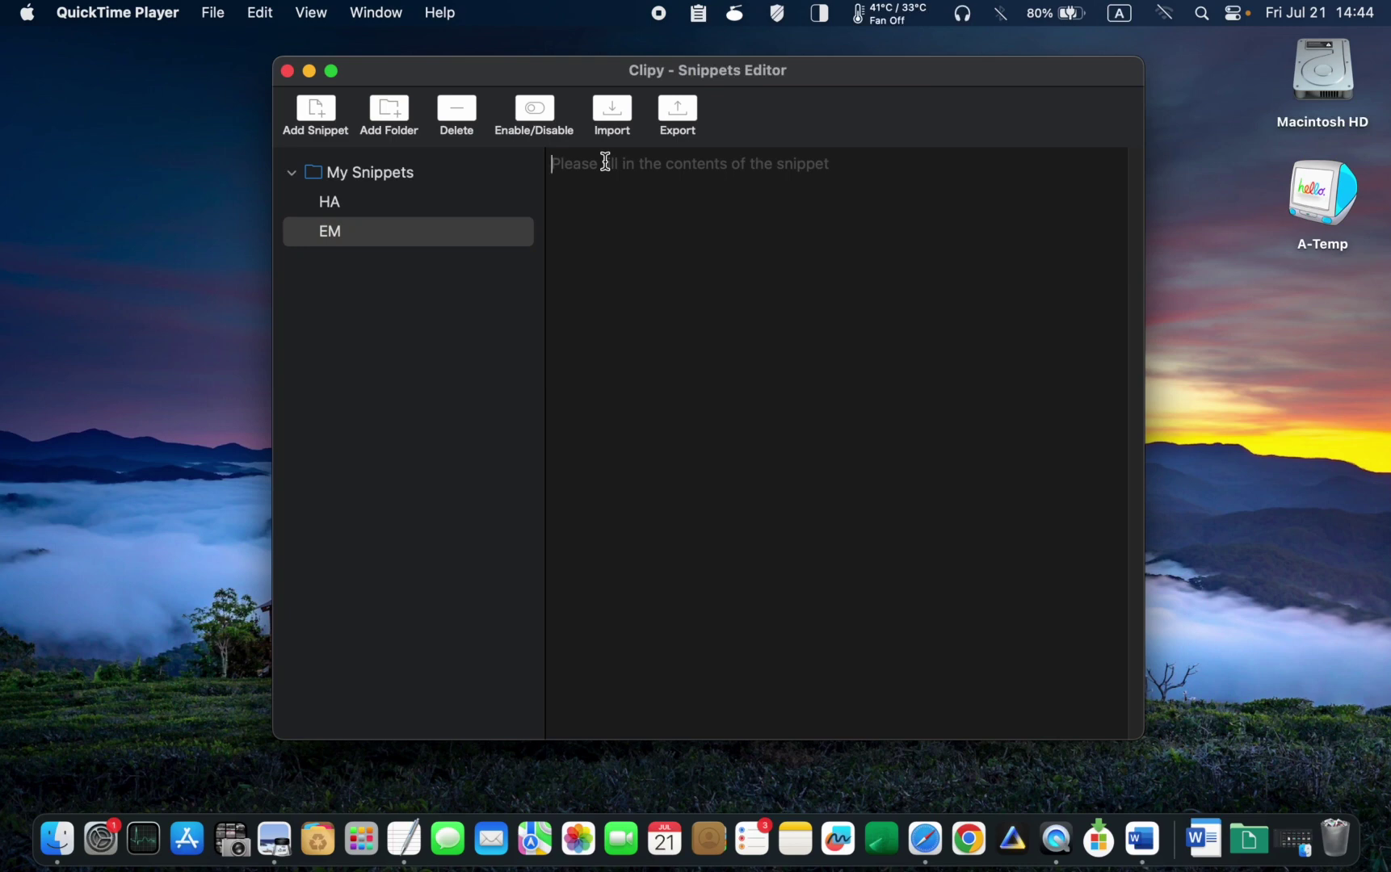
{"action": "left_click", "coordinate": [698, 16]}
{"action": "mouse_move", "coordinate": [748, 71]}
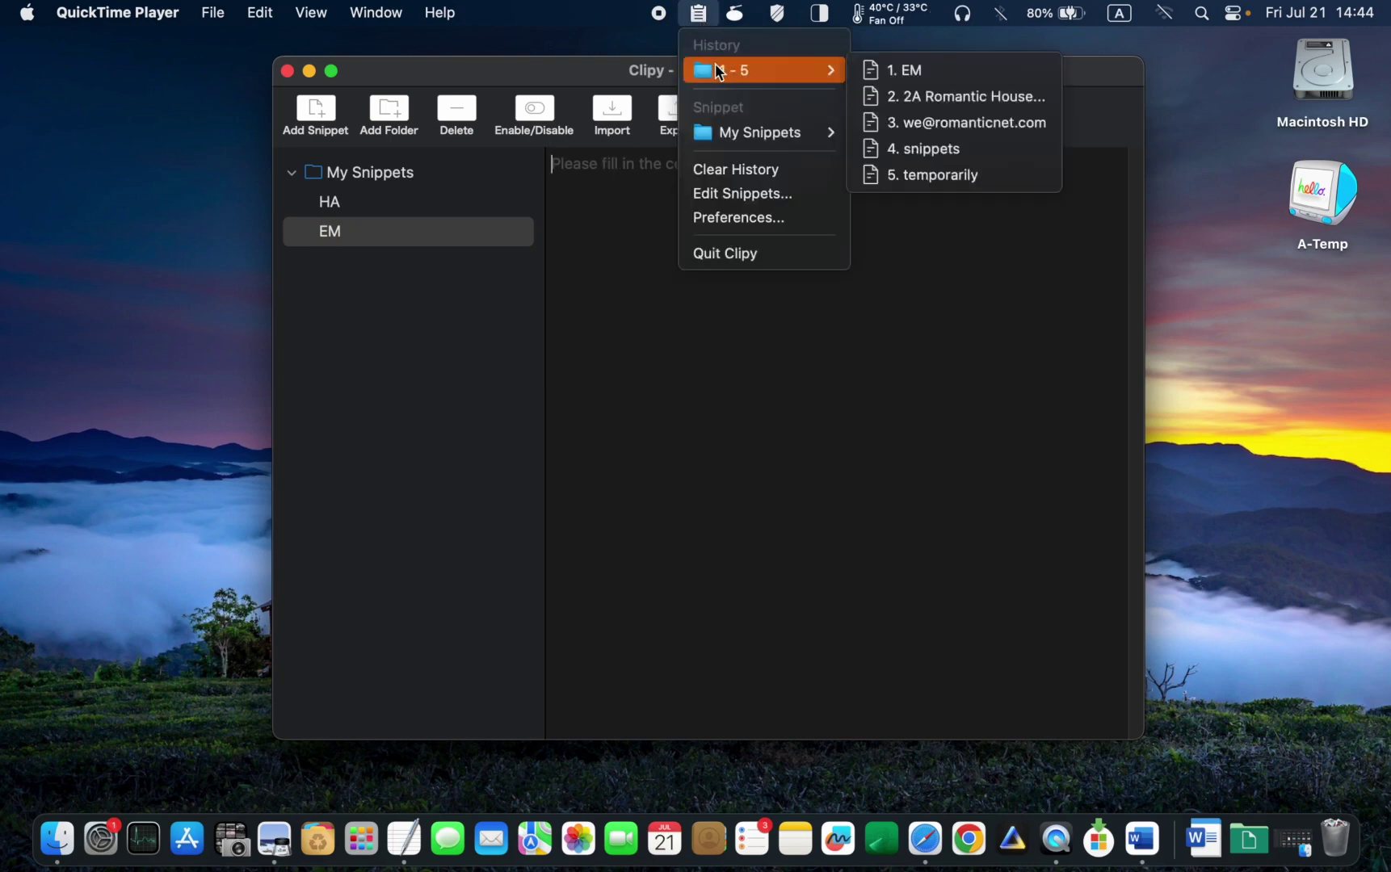
{"action": "left_click", "coordinate": [937, 122]}
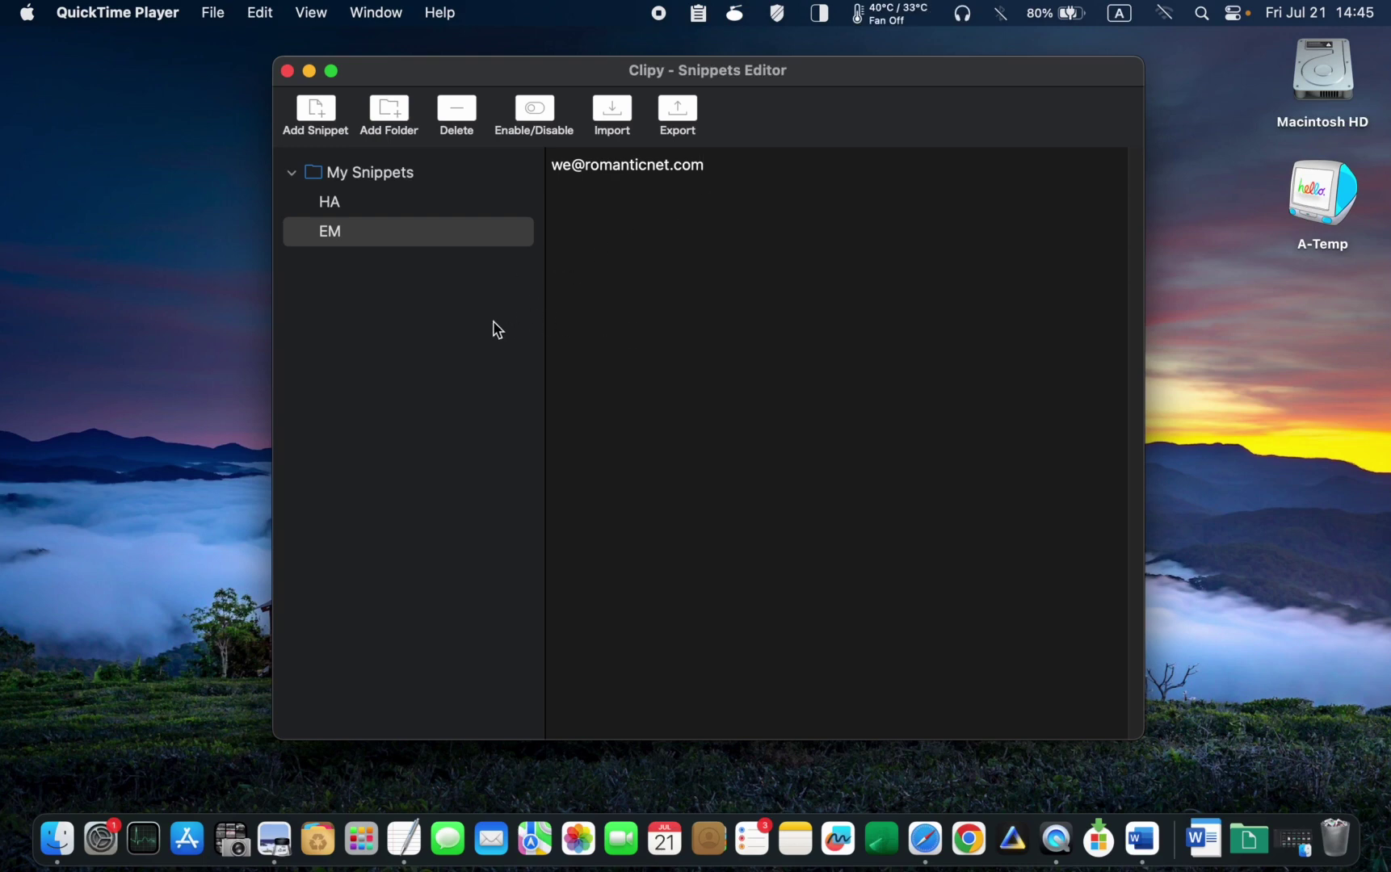
{"action": "left_click", "coordinate": [470, 325]}
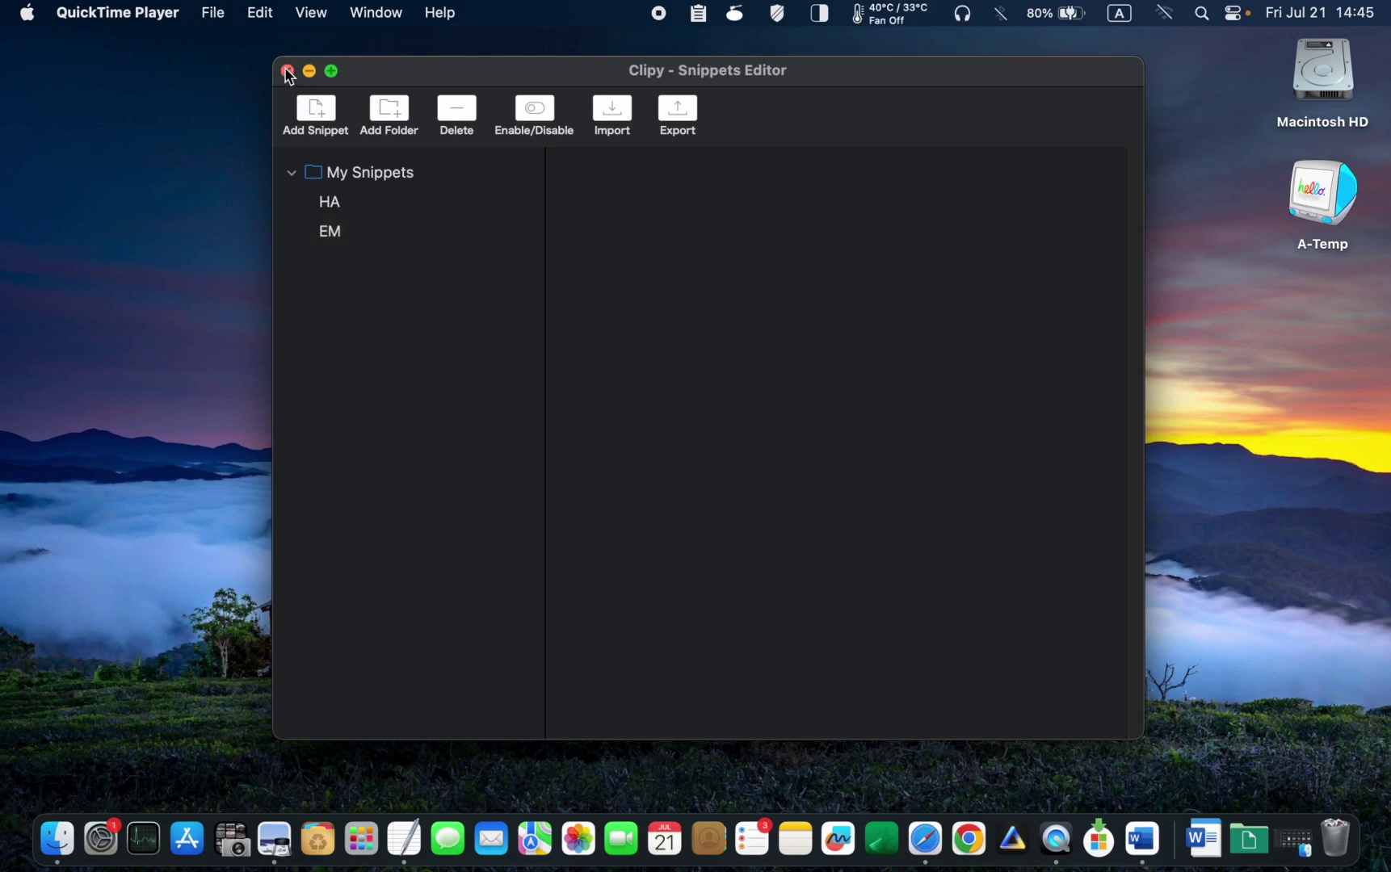
- Close the Snippets Editor and insert the HA address snippet into the Word document, adding a new line
{"action": "left_click", "coordinate": [288, 72]}
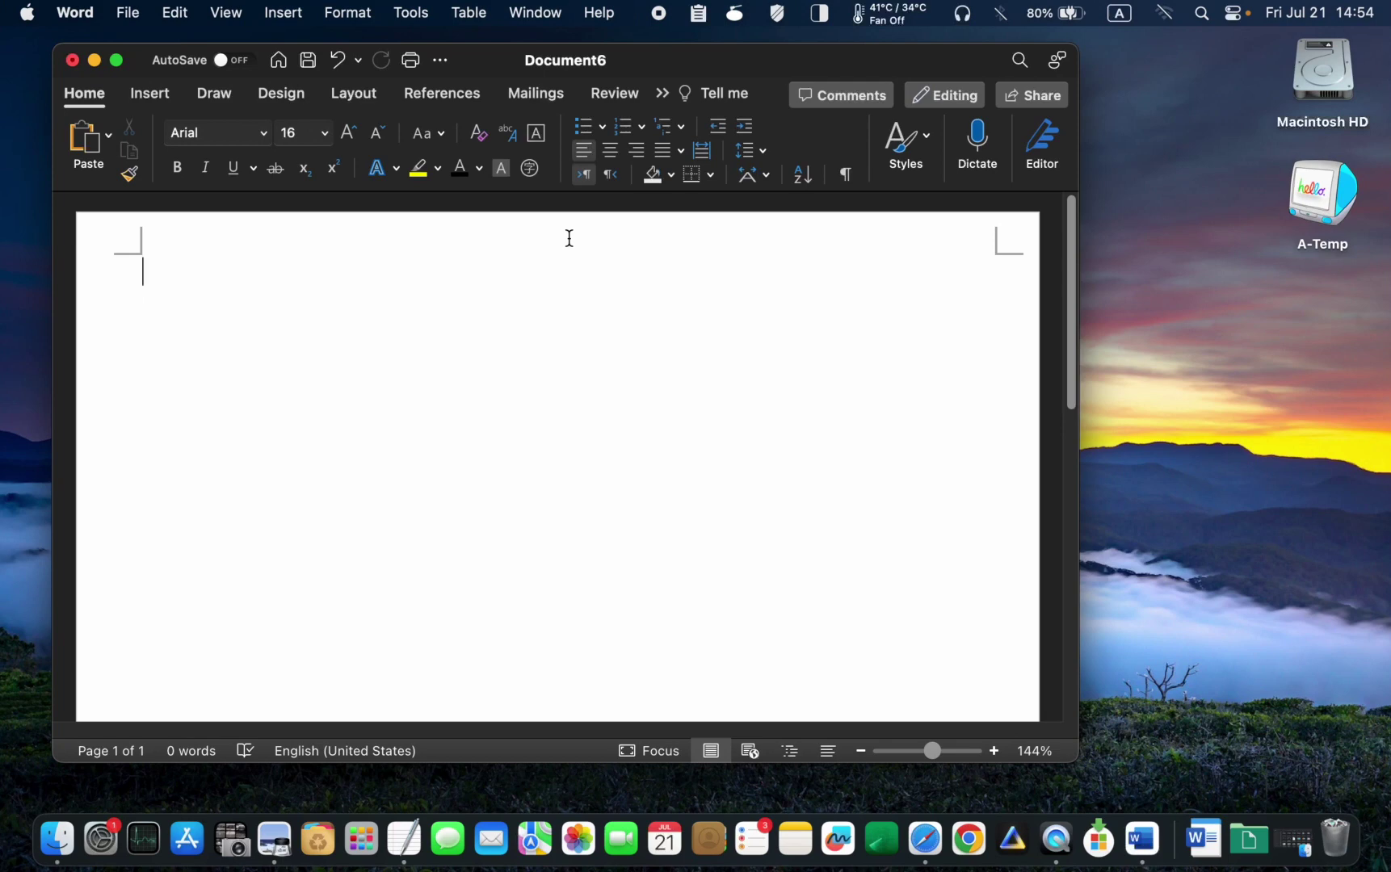
{"action": "left_click", "coordinate": [699, 15]}
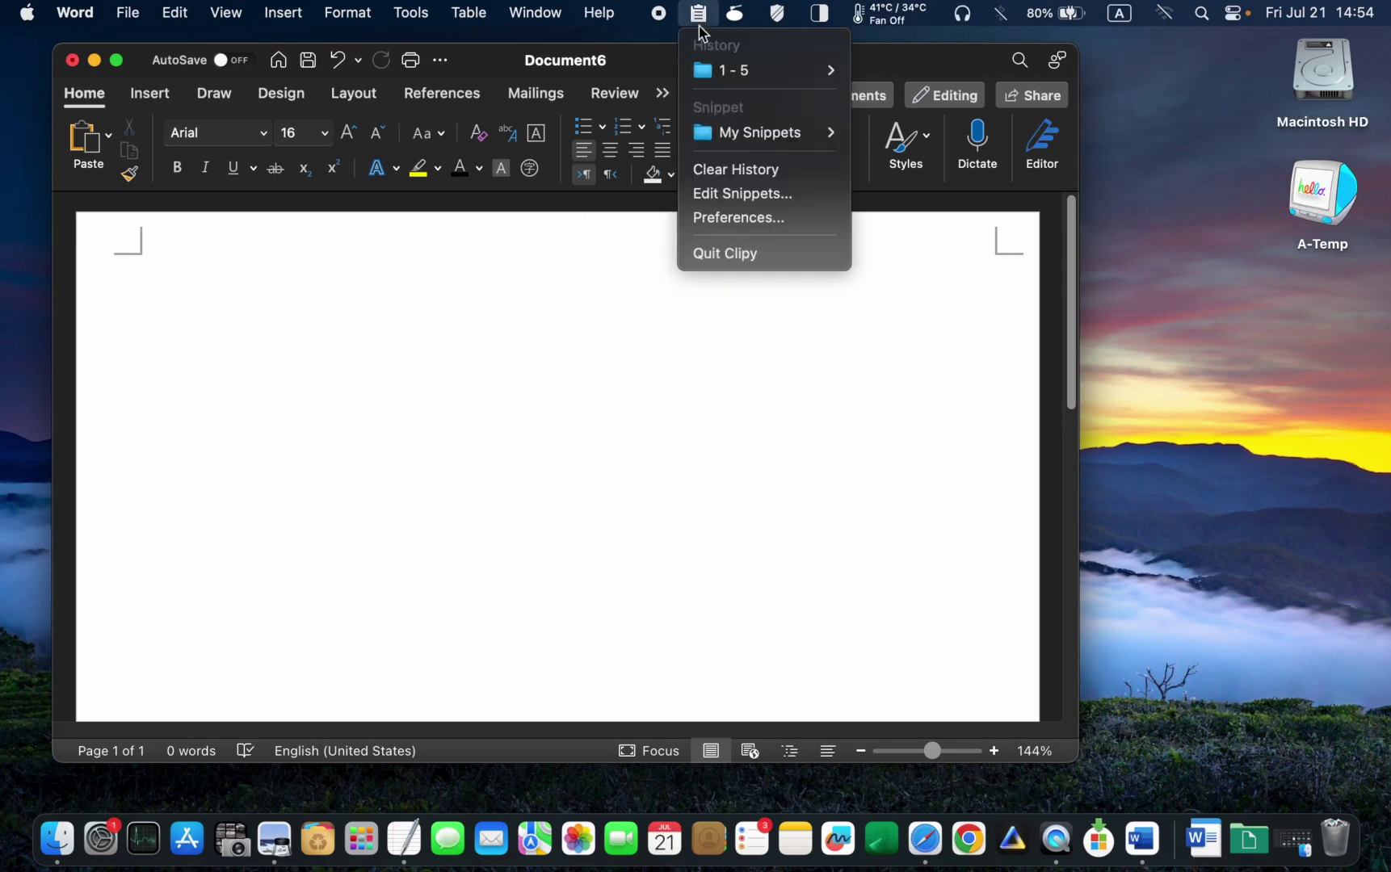
{"action": "mouse_move", "coordinate": [745, 133]}
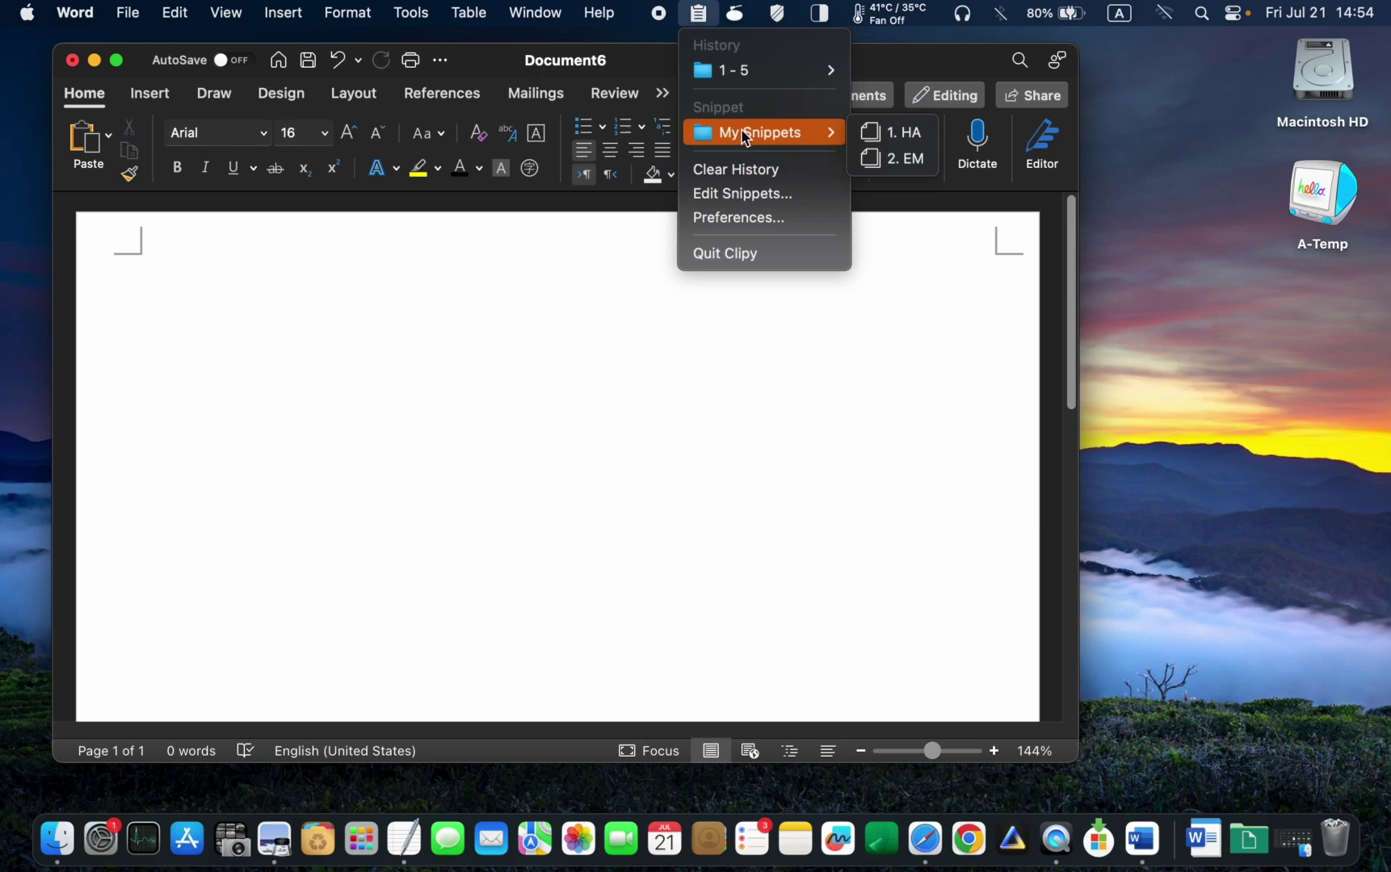
{"action": "left_click", "coordinate": [892, 134]}
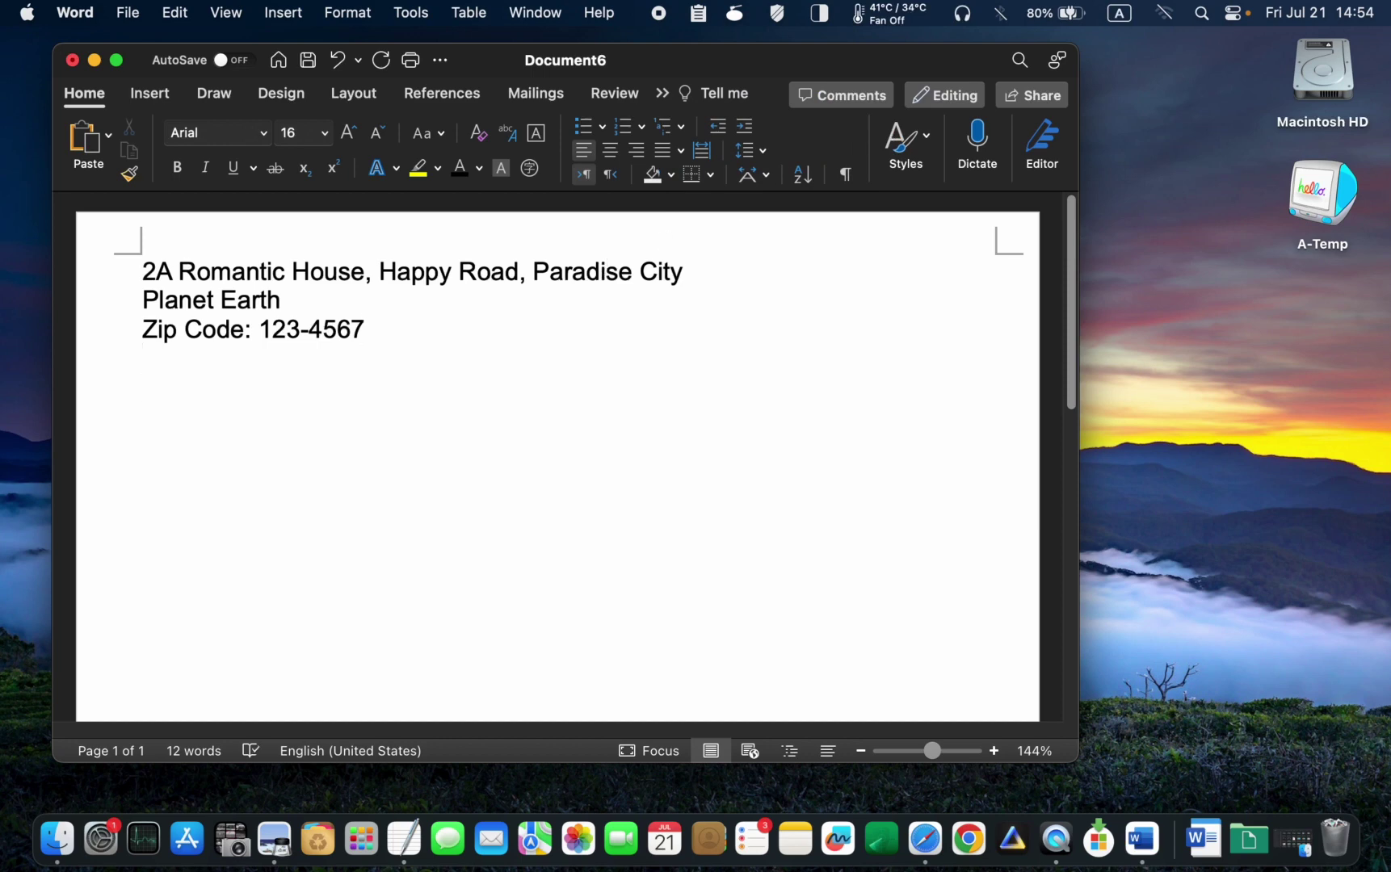
{"action": "key", "text": "Return"}
- Insert the EM e-mail snippet below the address via Clipy's My Snippets menu
{"action": "left_click", "coordinate": [700, 15]}
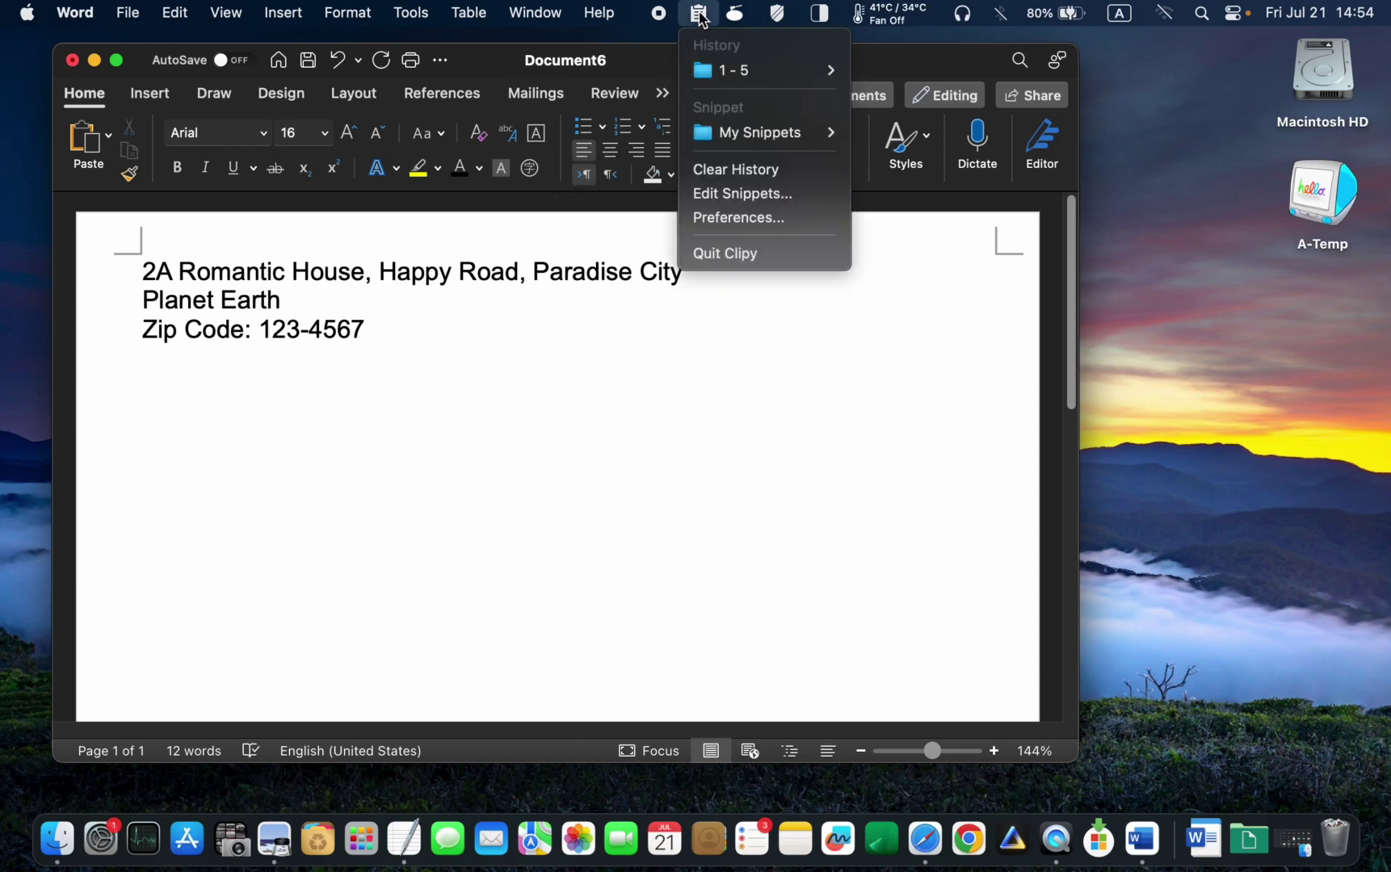
{"action": "mouse_move", "coordinate": [735, 133]}
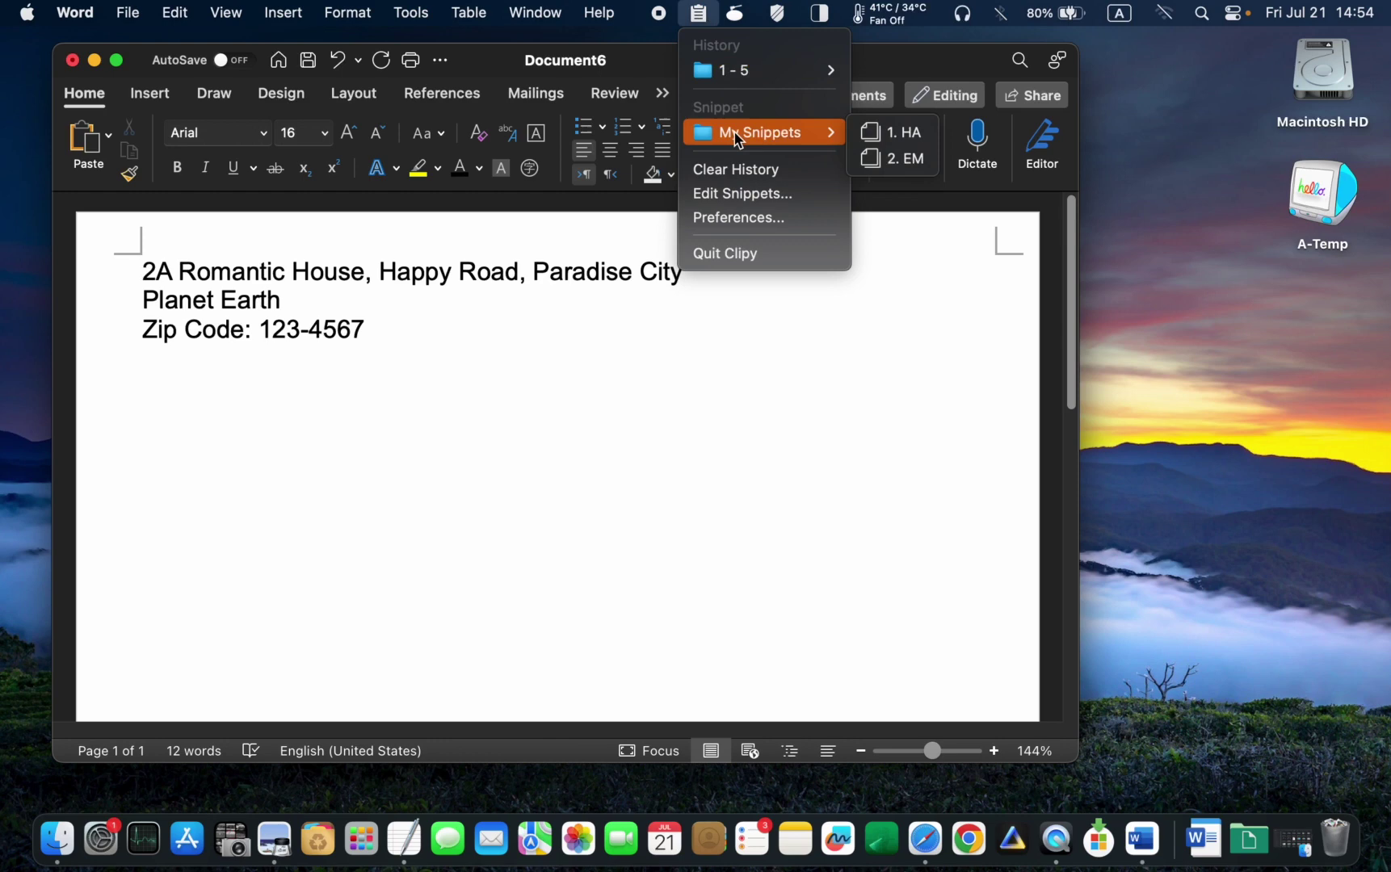
{"action": "left_click", "coordinate": [899, 159]}
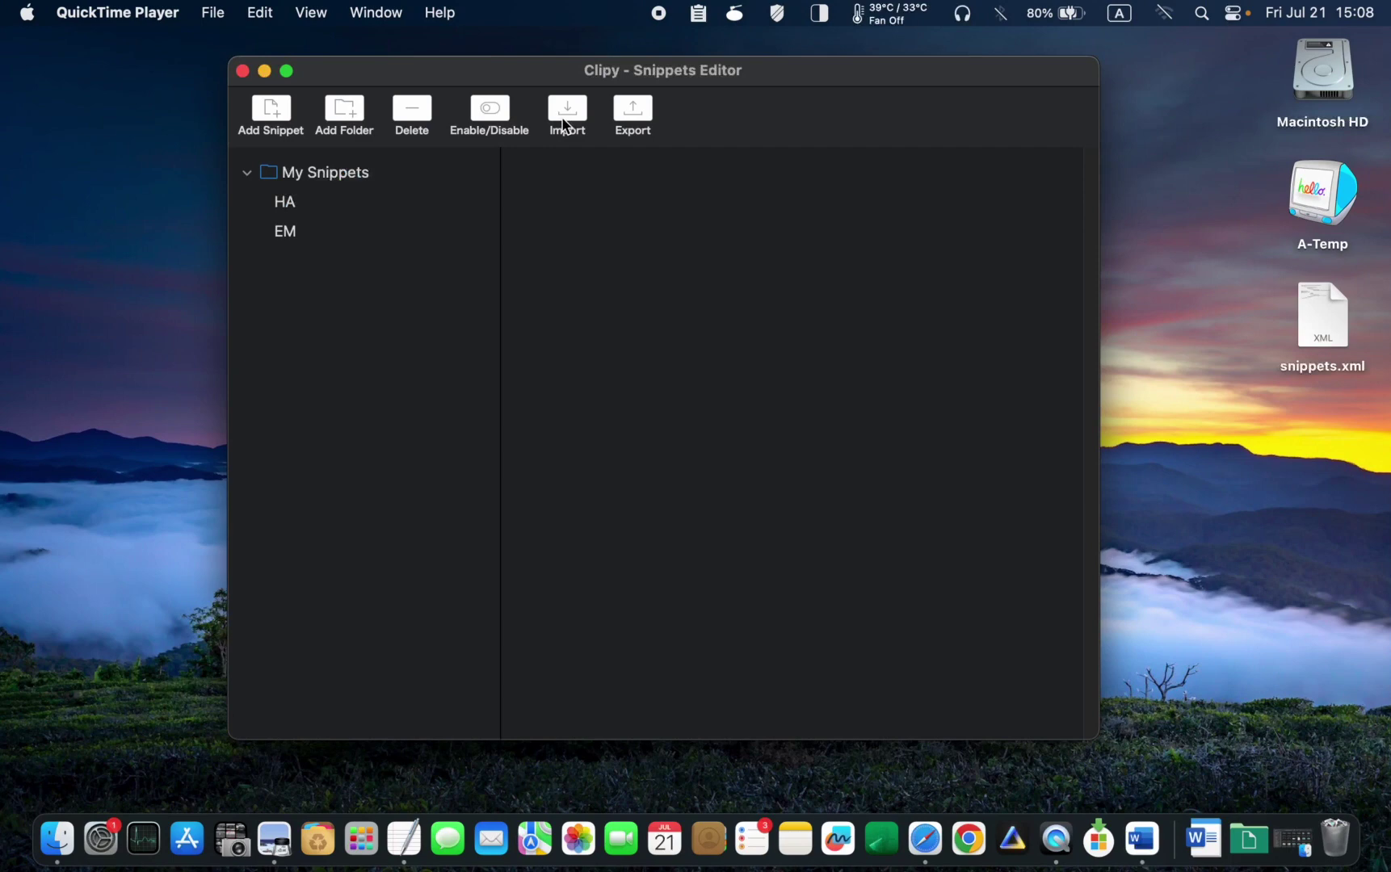
- Drag EM above HA in My Snippets, then select EM and disable it
{"action": "left_click", "coordinate": [289, 233]}
{"action": "left_click_drag", "start_coordinate": [290, 234], "coordinate": [287, 194]}
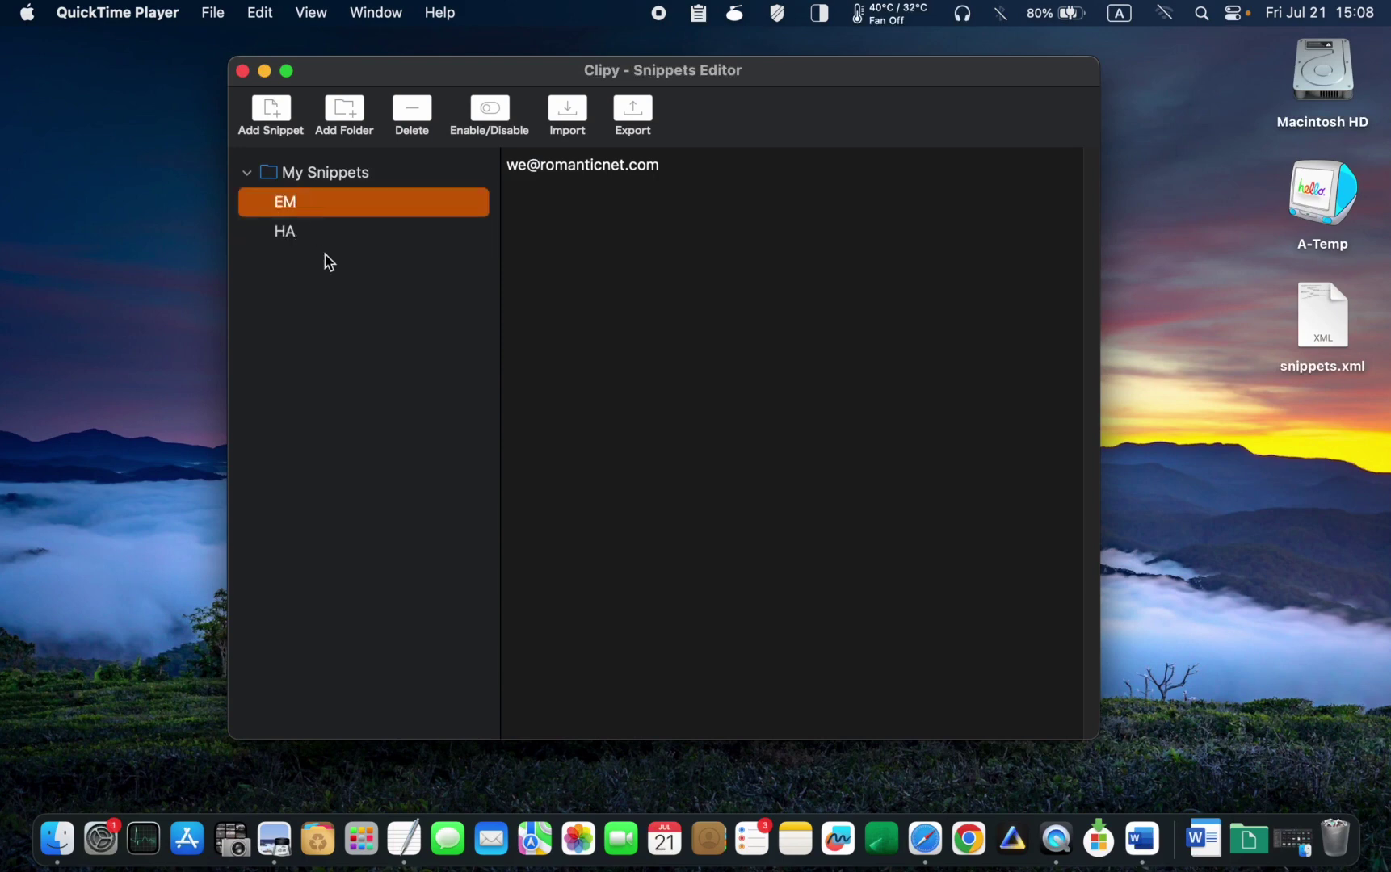
{"action": "left_click", "coordinate": [361, 284]}
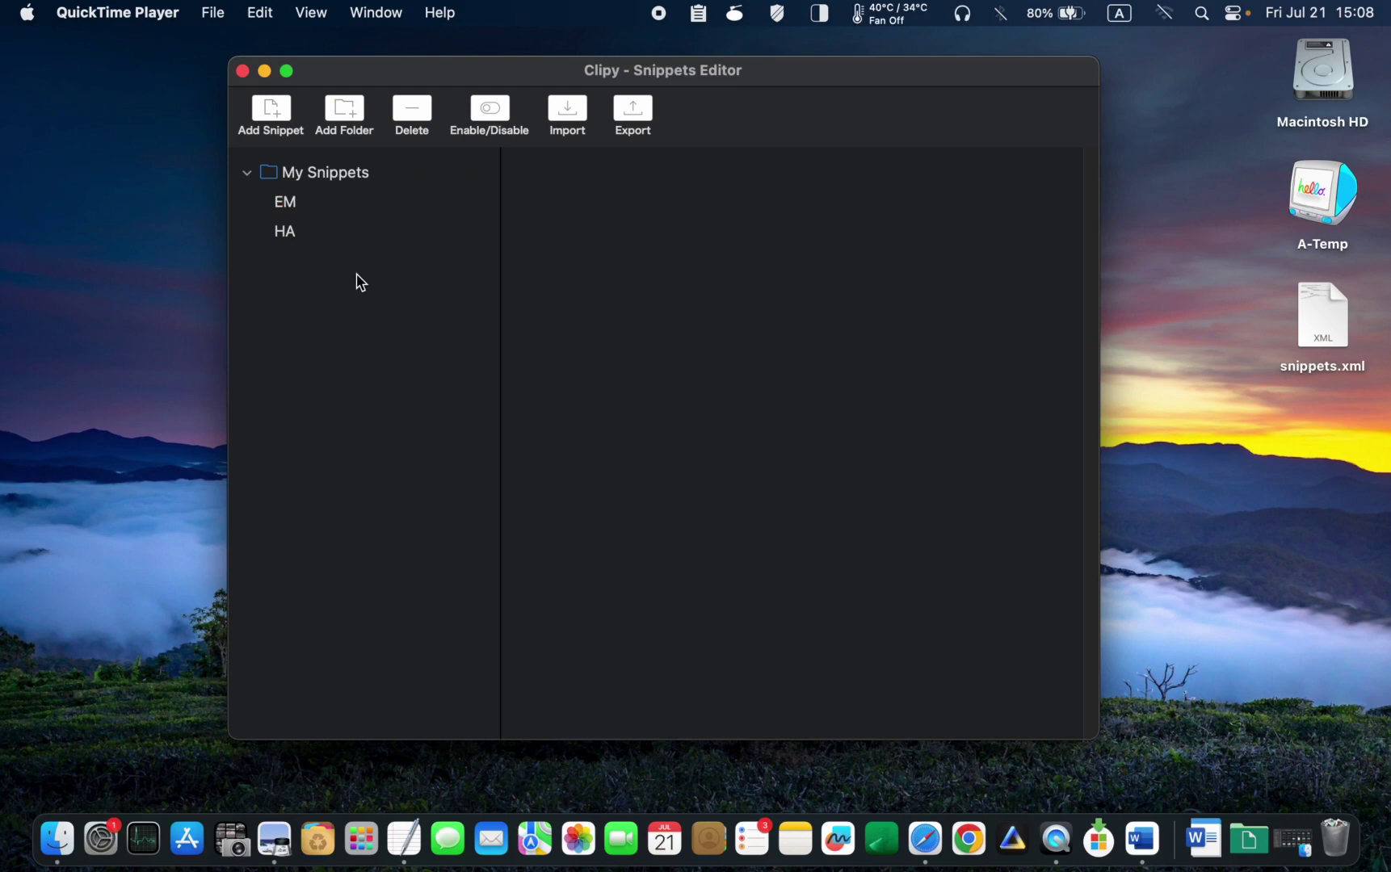
{"action": "left_click", "coordinate": [284, 209]}
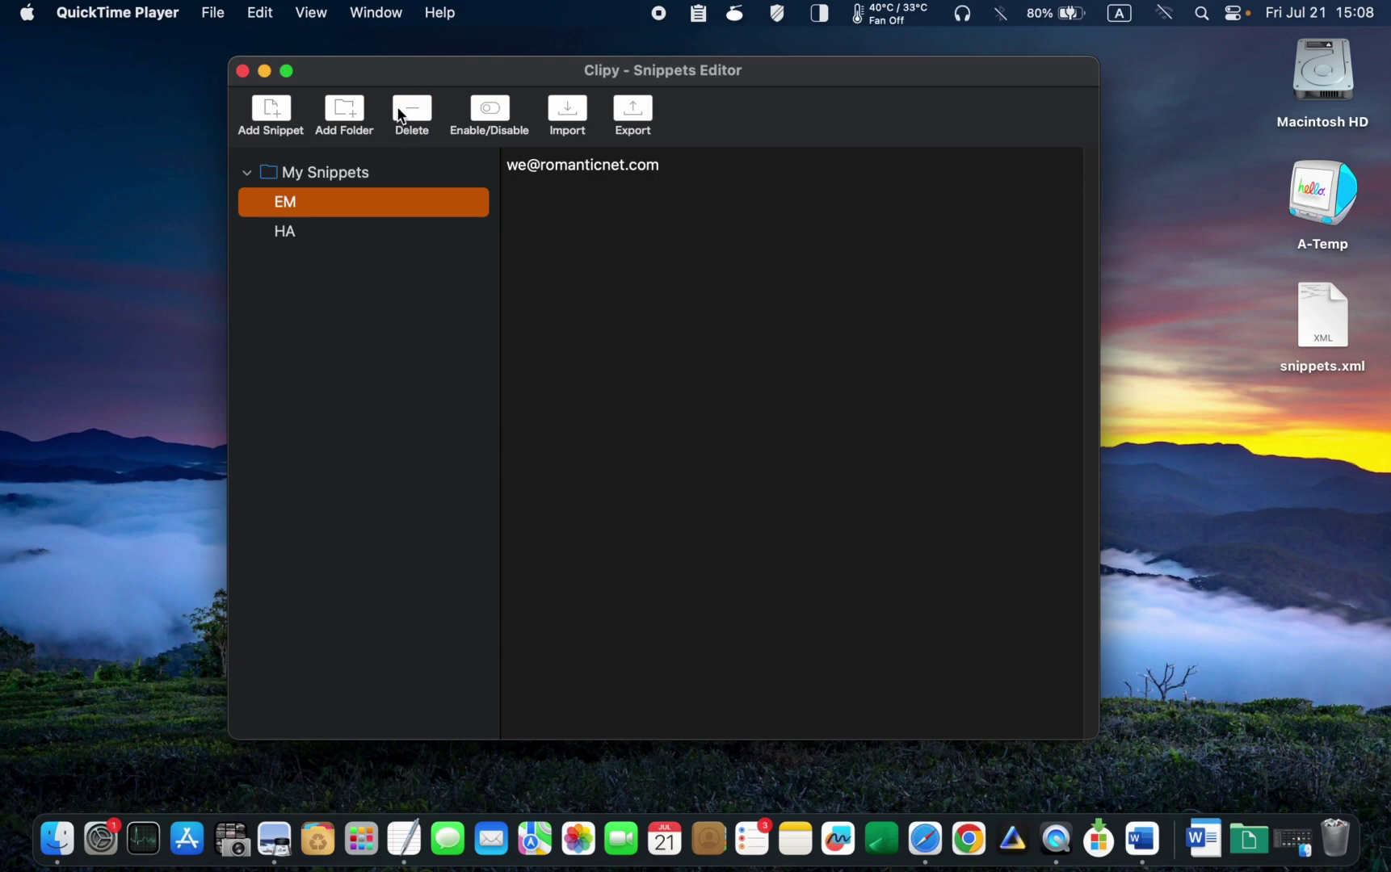
{"action": "left_click", "coordinate": [492, 118]}
- Toggle the EM snippet's Enable/Disable setting back and forth, leaving it enabled
{"action": "left_click", "coordinate": [491, 118]}
{"action": "left_click", "coordinate": [491, 118]}
{"action": "left_click", "coordinate": [491, 118]}
- Import snippets.xml from the Desktop to restore the My Snippets folder
{"action": "left_click", "coordinate": [347, 182]}
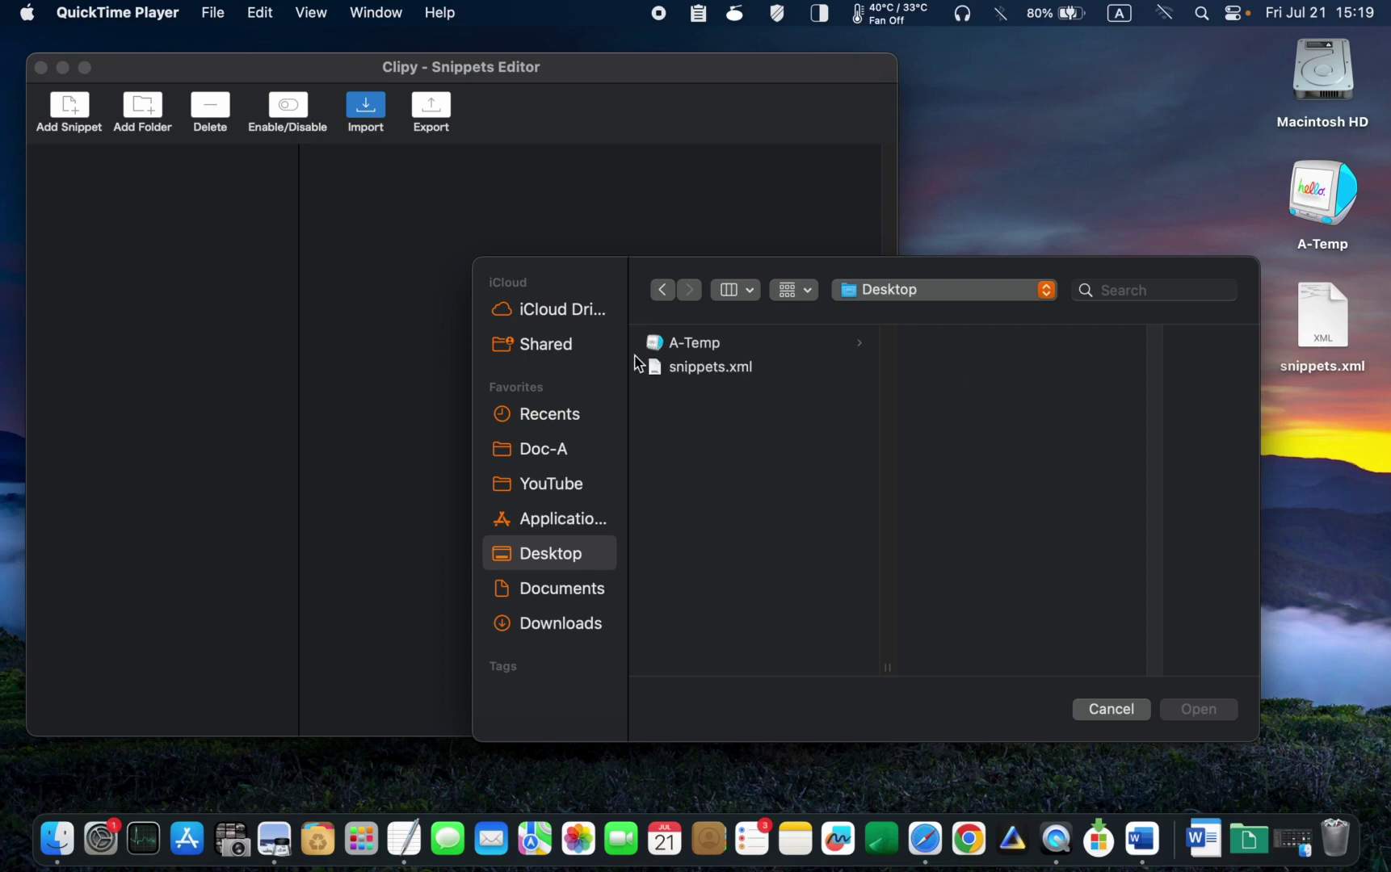
{"action": "left_click", "coordinate": [679, 370]}
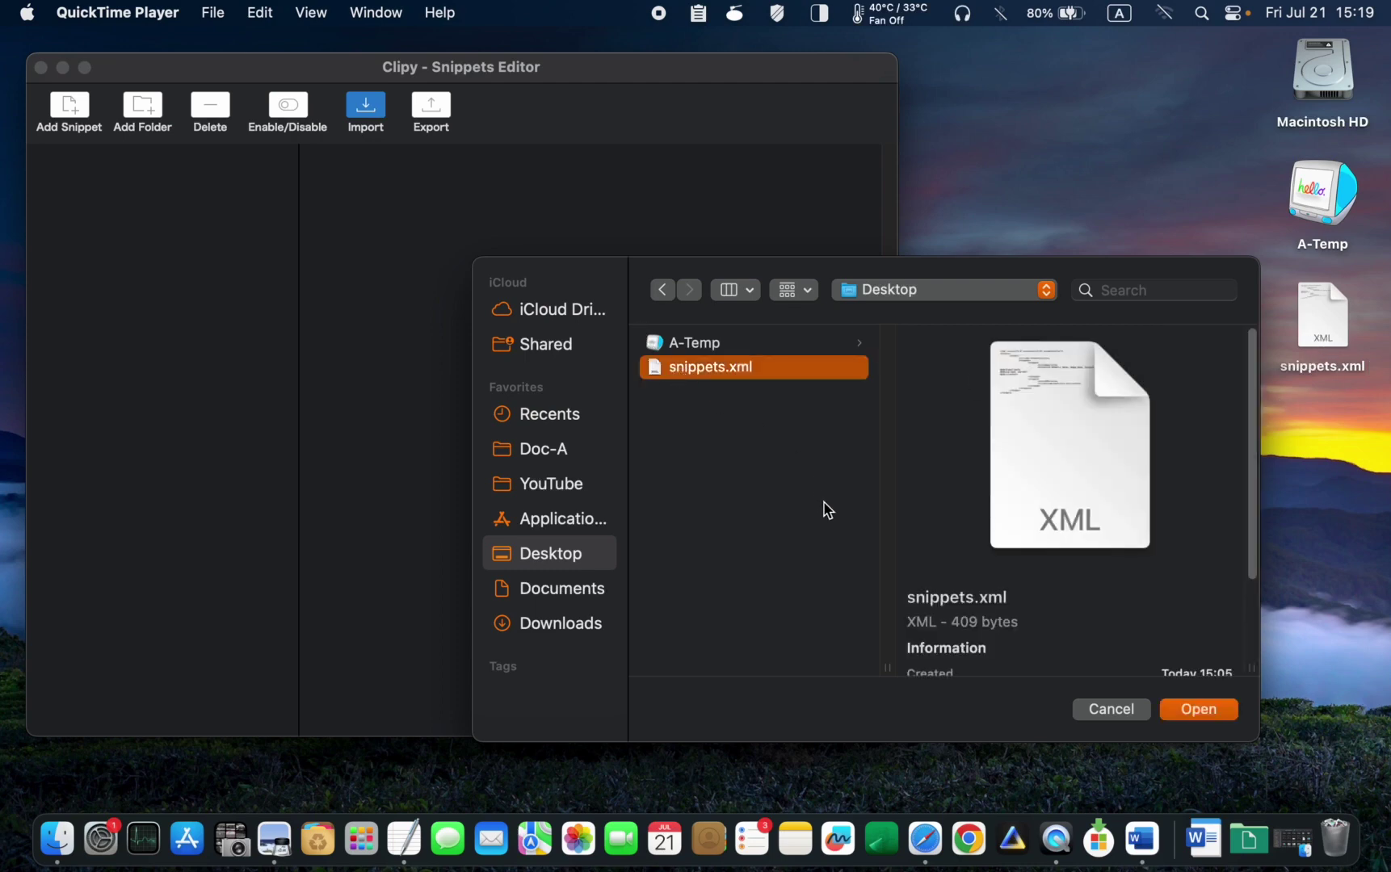
{"action": "left_click", "coordinate": [1200, 715]}
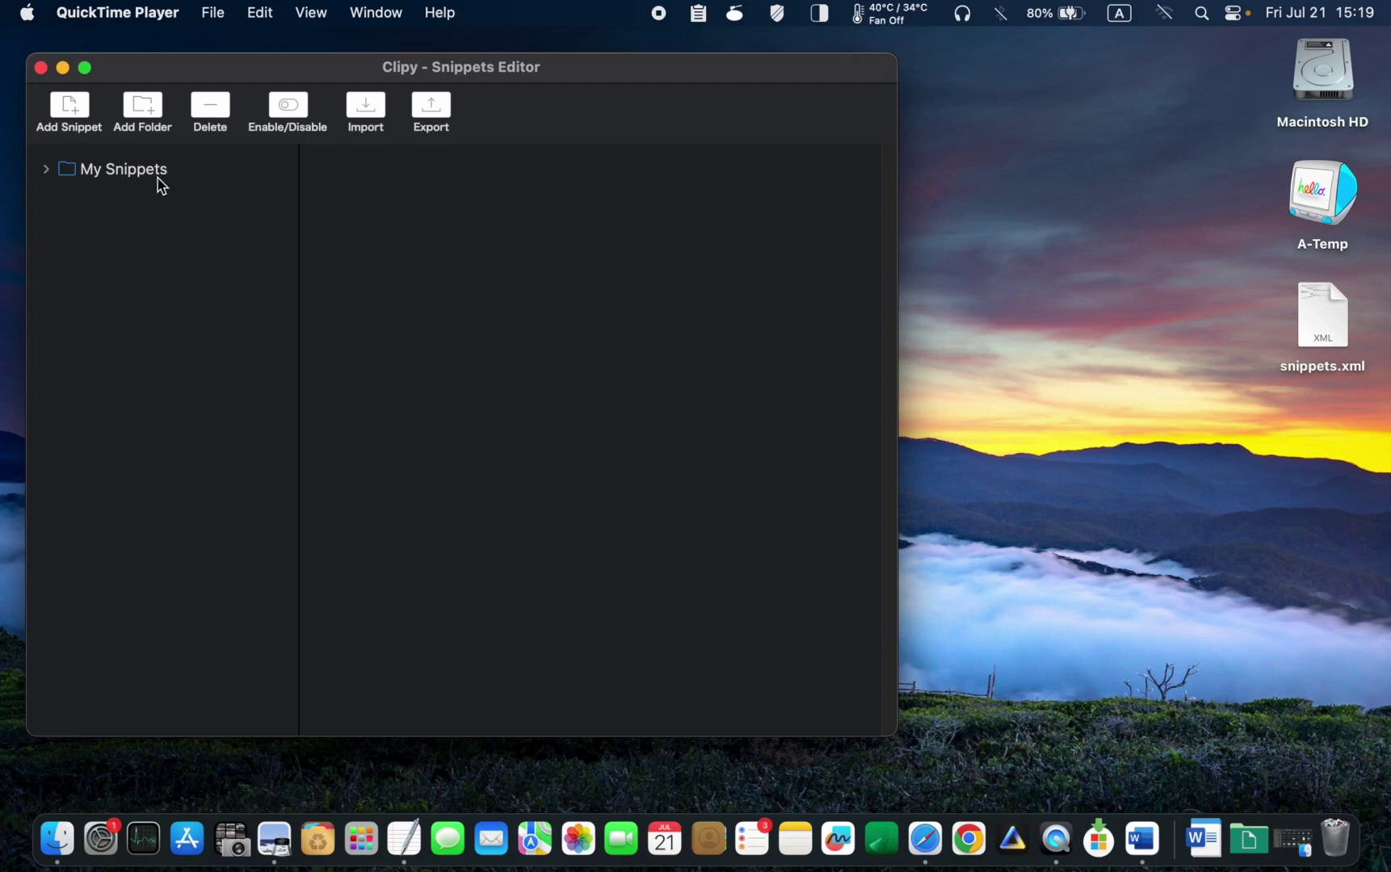
- Close the Clipy Snippets Editor window with its red close button
{"action": "left_click", "coordinate": [42, 68]}
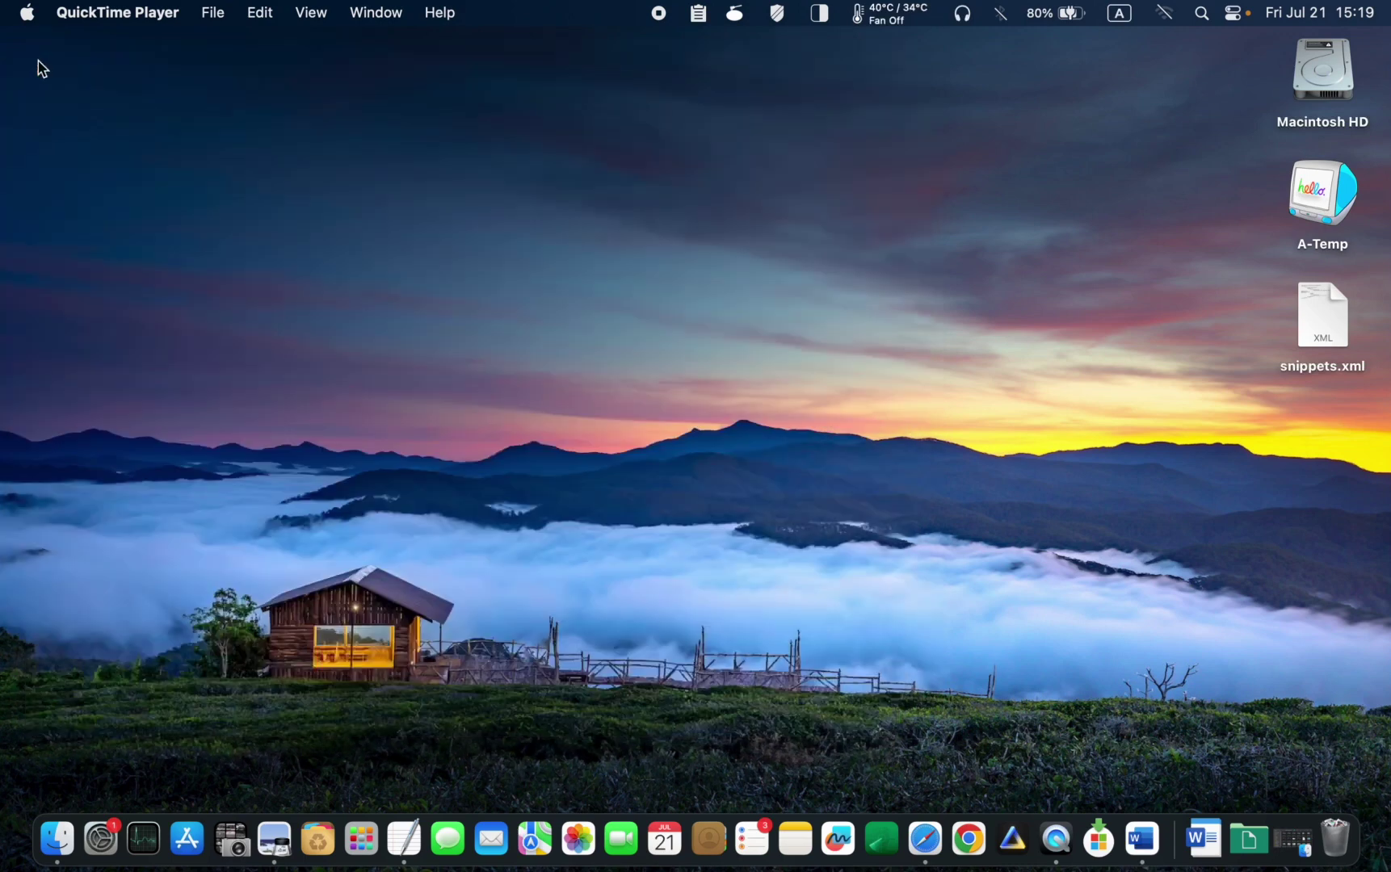